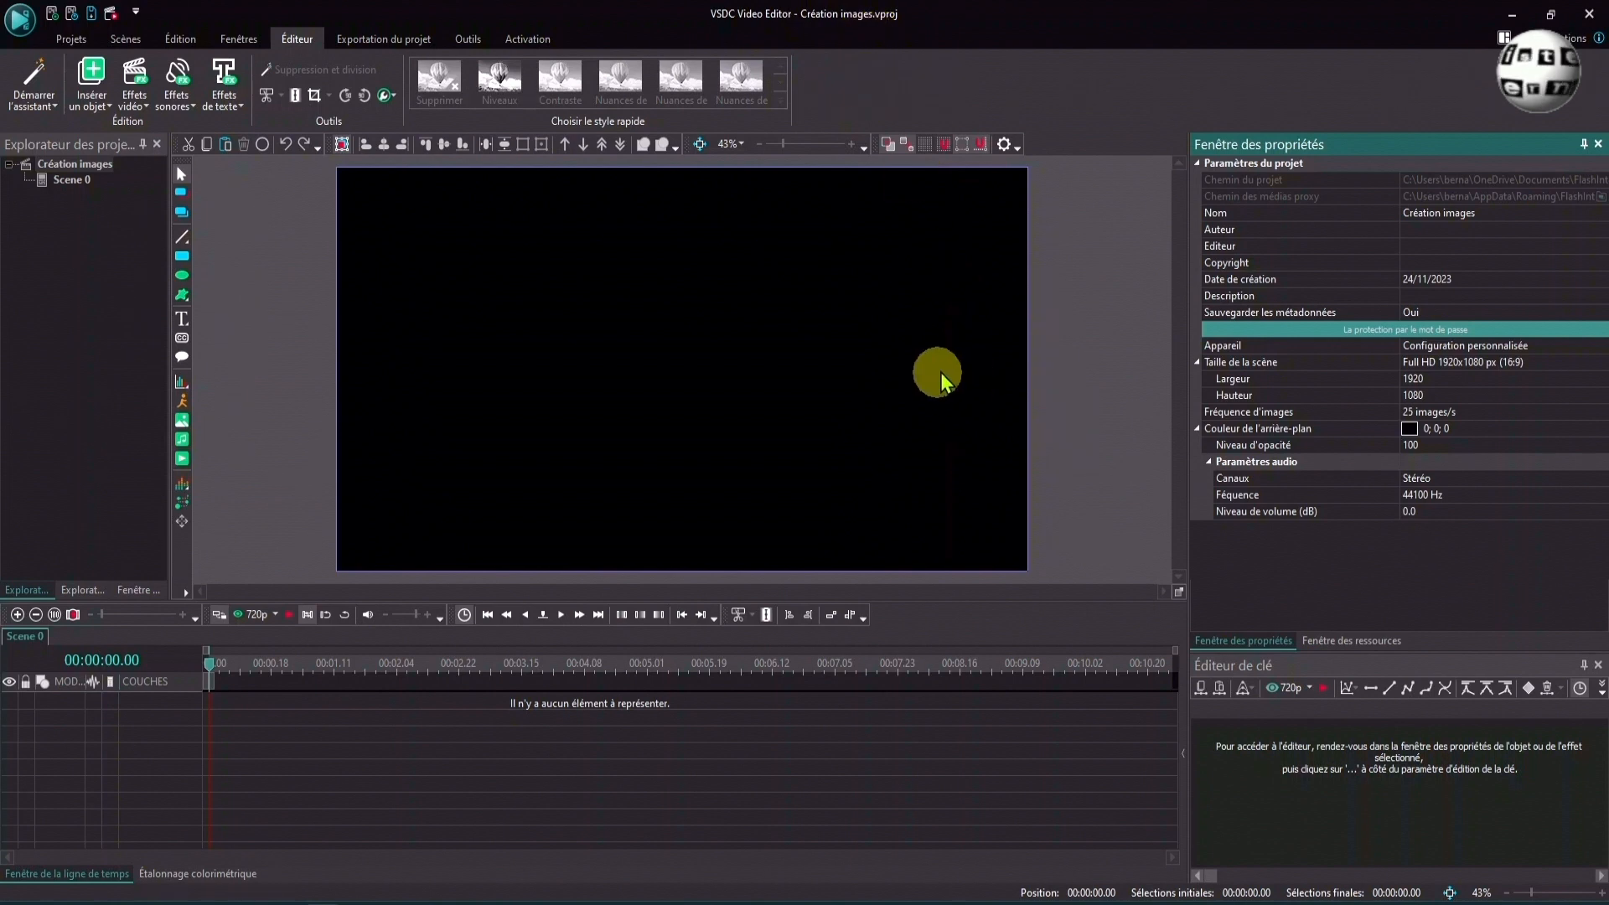
Draw a rectangle about 1404 by 597 px from the cursor position and resize it to fill the parent scene.
left_click(181, 255)
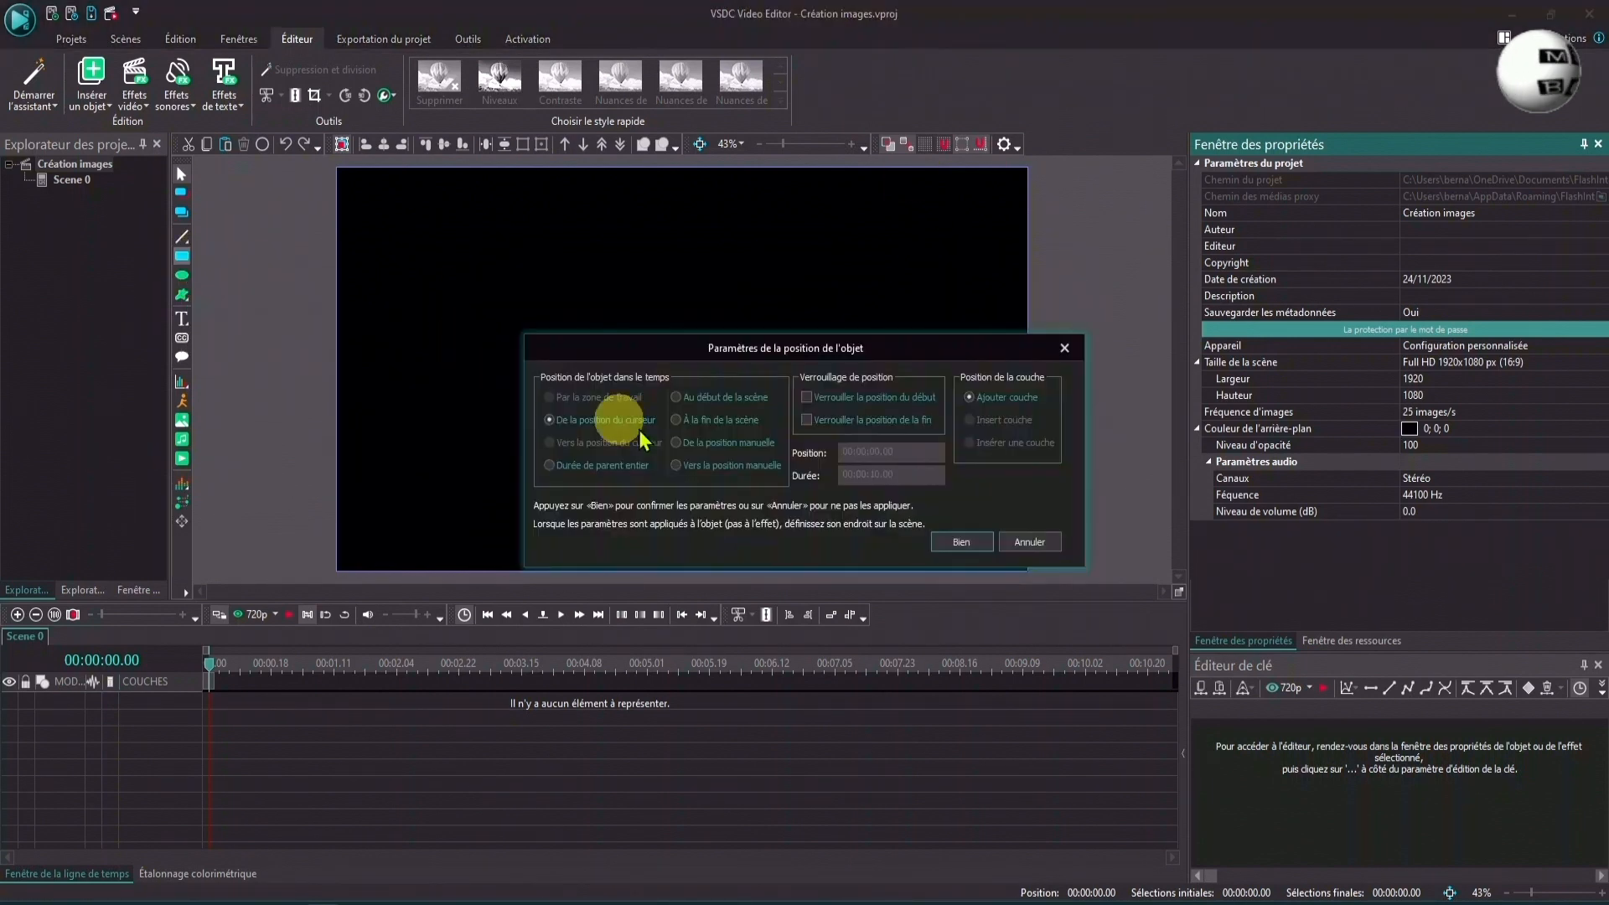
left_click(961, 542)
mouse_move(428, 264)
left_mouse_down()
mouse_move(439, 481)
mouse_move(934, 486)
left_mouse_up()
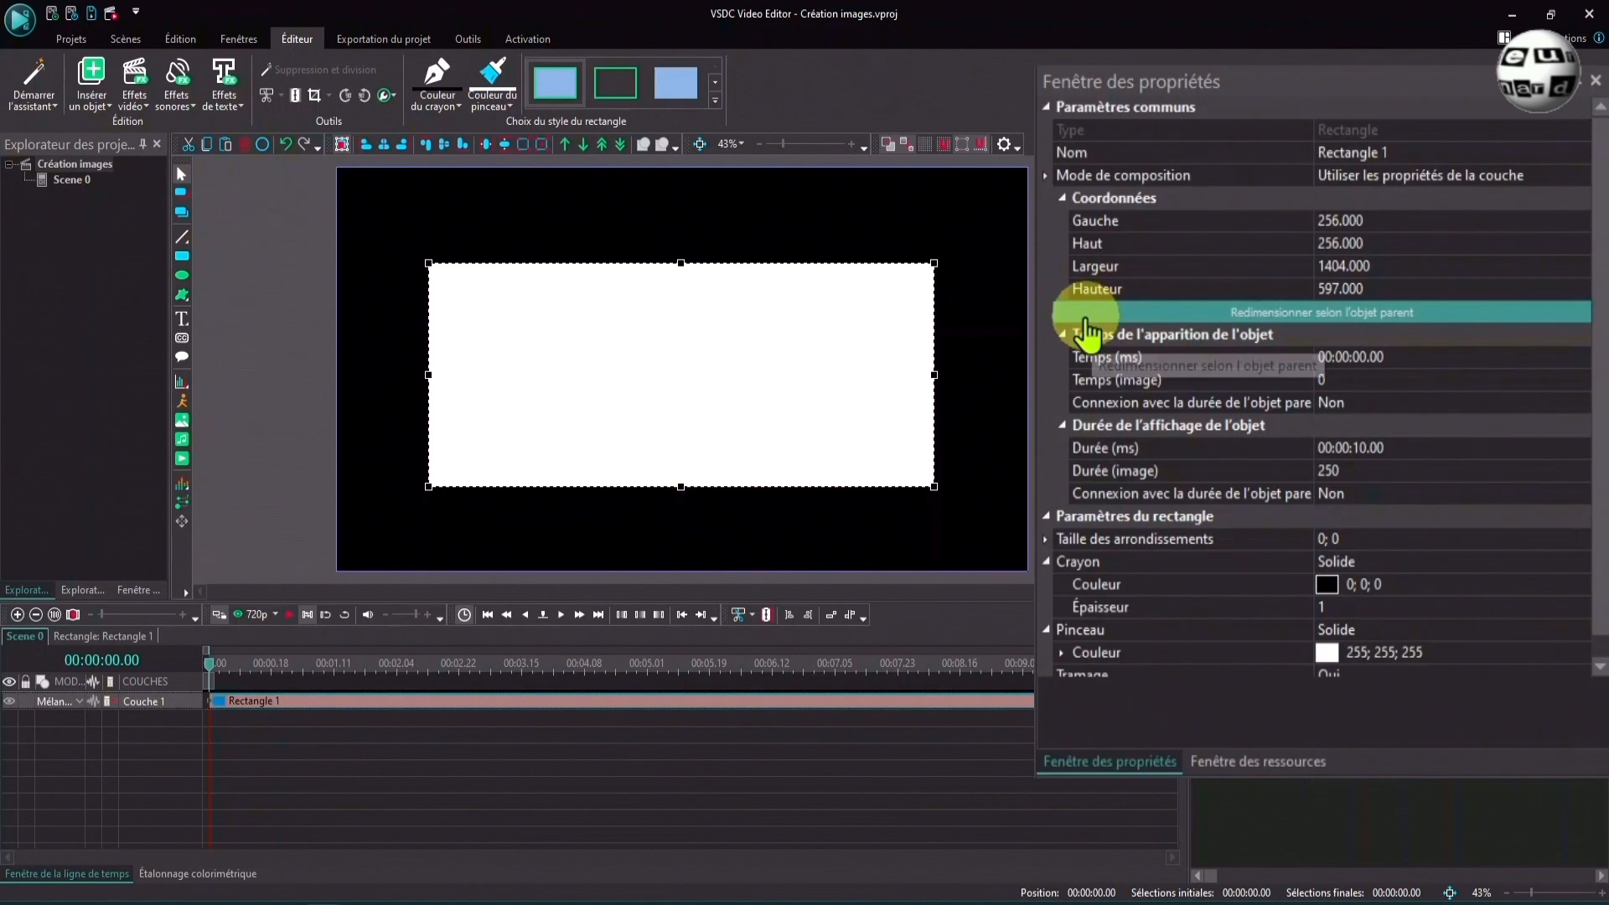
left_click(1347, 320)
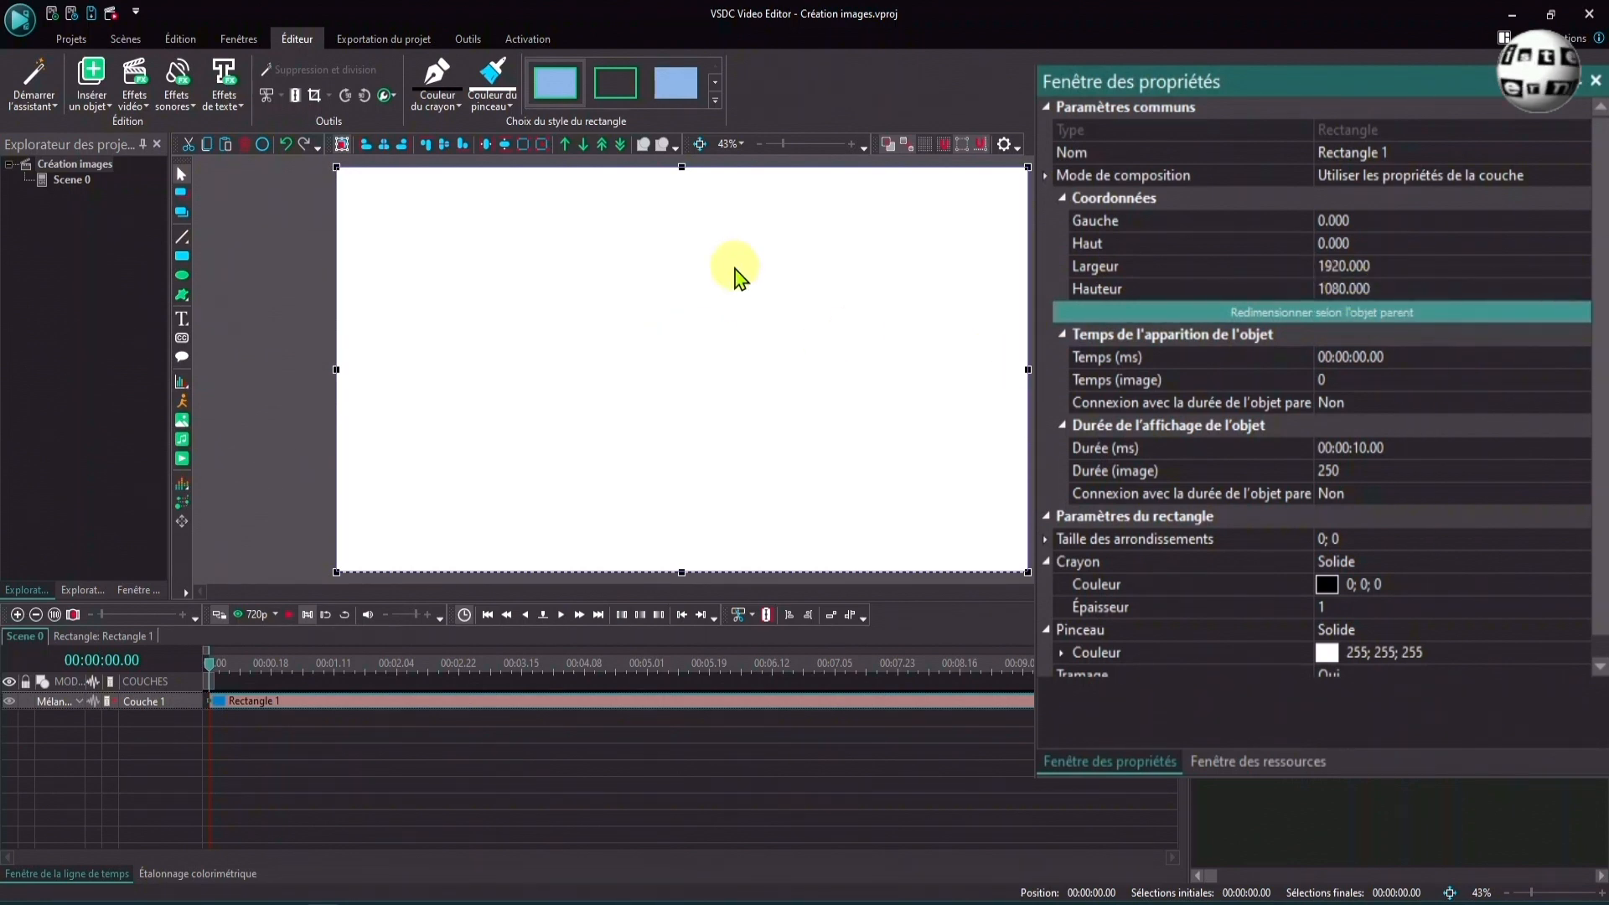
Set the rectangle's brush colour to purple (128; 0; 128).
left_click(1579, 663)
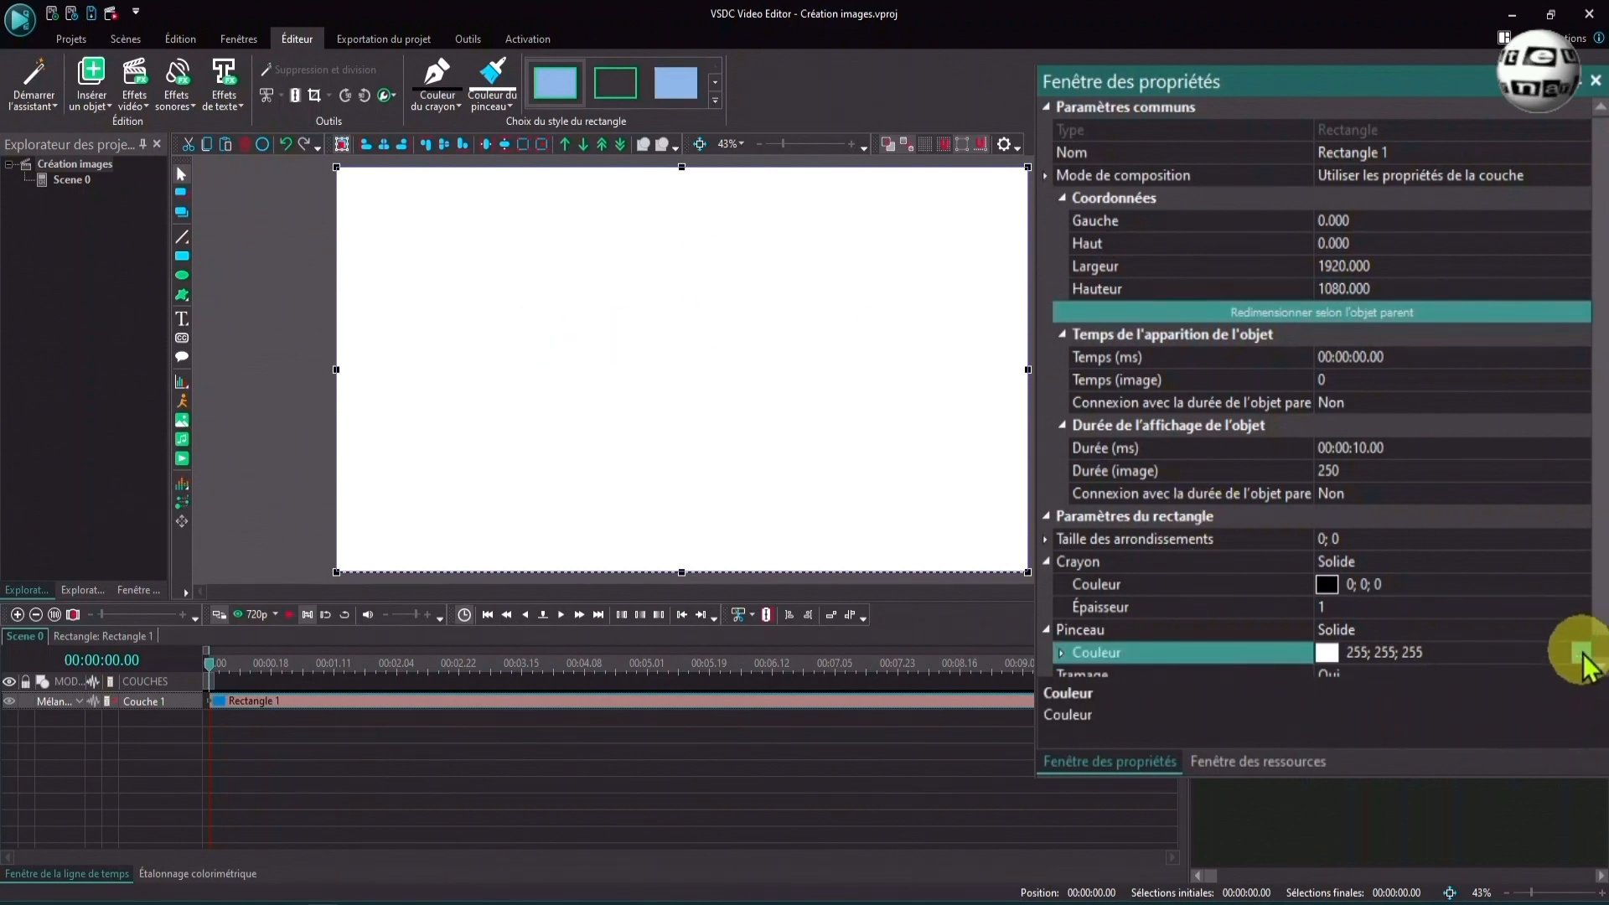
left_click(1580, 653)
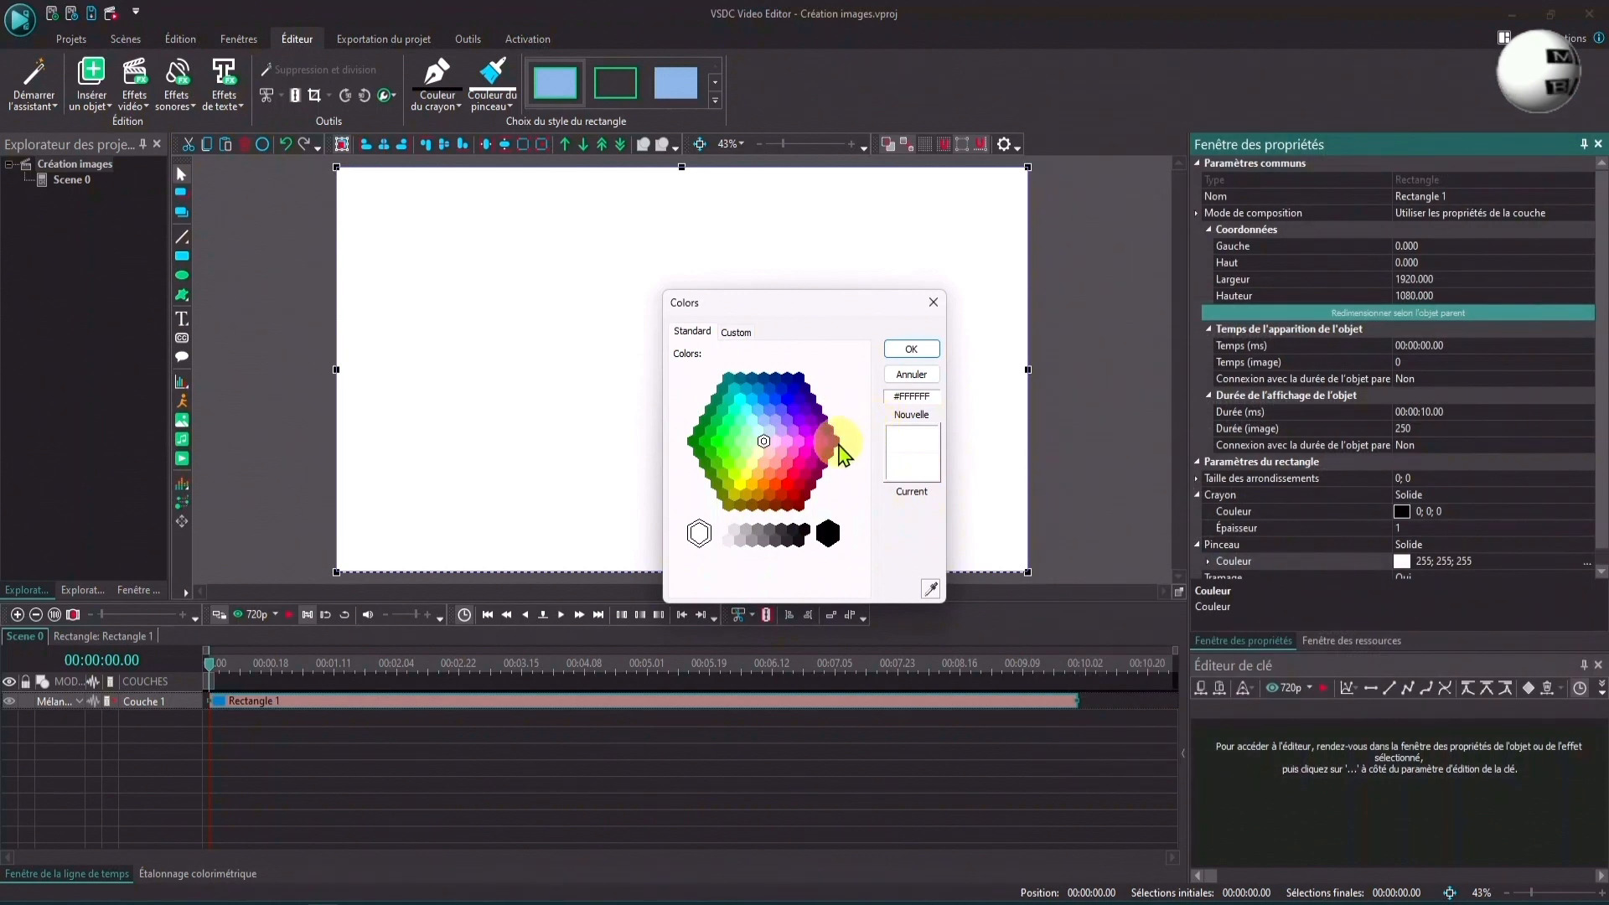
left_click(830, 440)
left_click(911, 348)
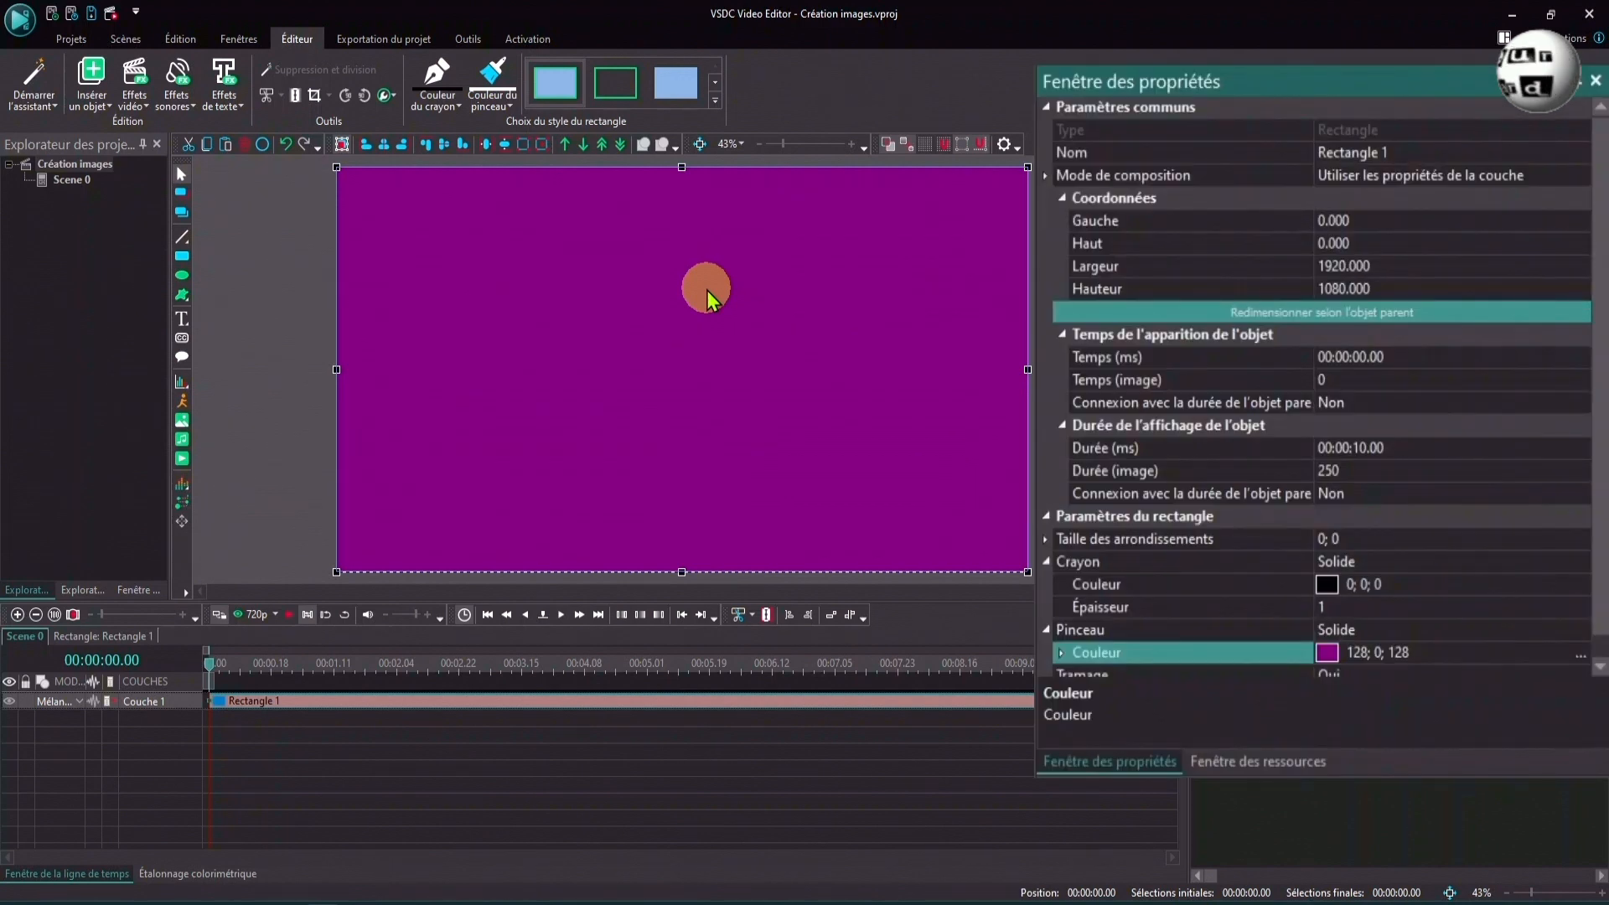
Set the rectangle's display duration to 00:01:00.00.
left_click(1481, 413)
type("0001")
key("Return")
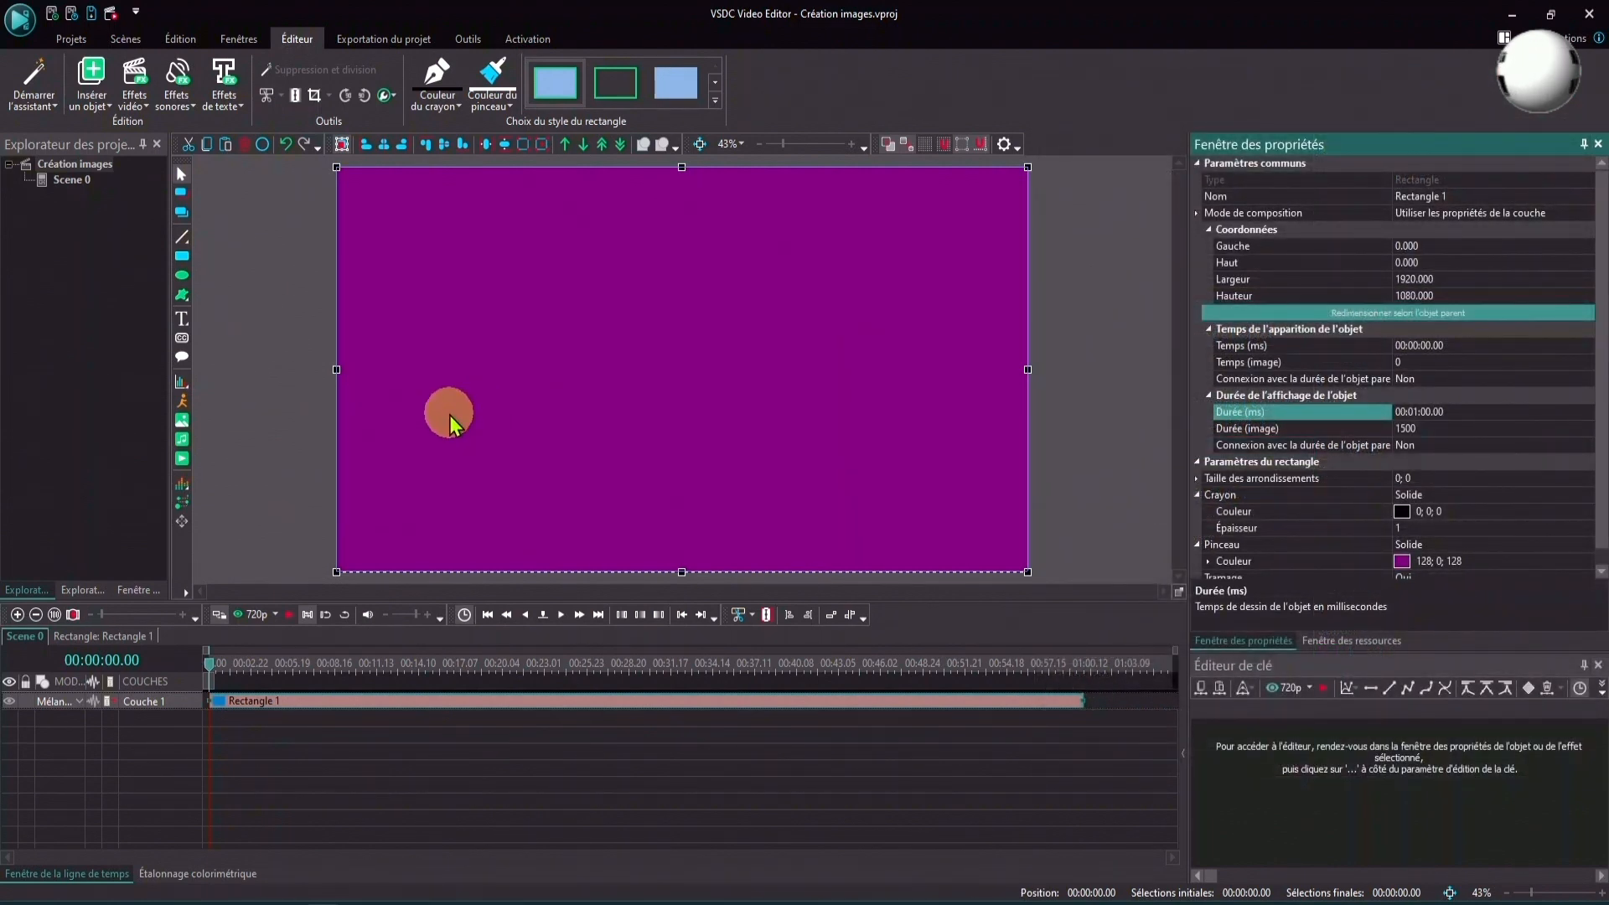
Add a text object about 1584 by 577 px over the rectangle, reading "Vidéo 1".
left_click(184, 326)
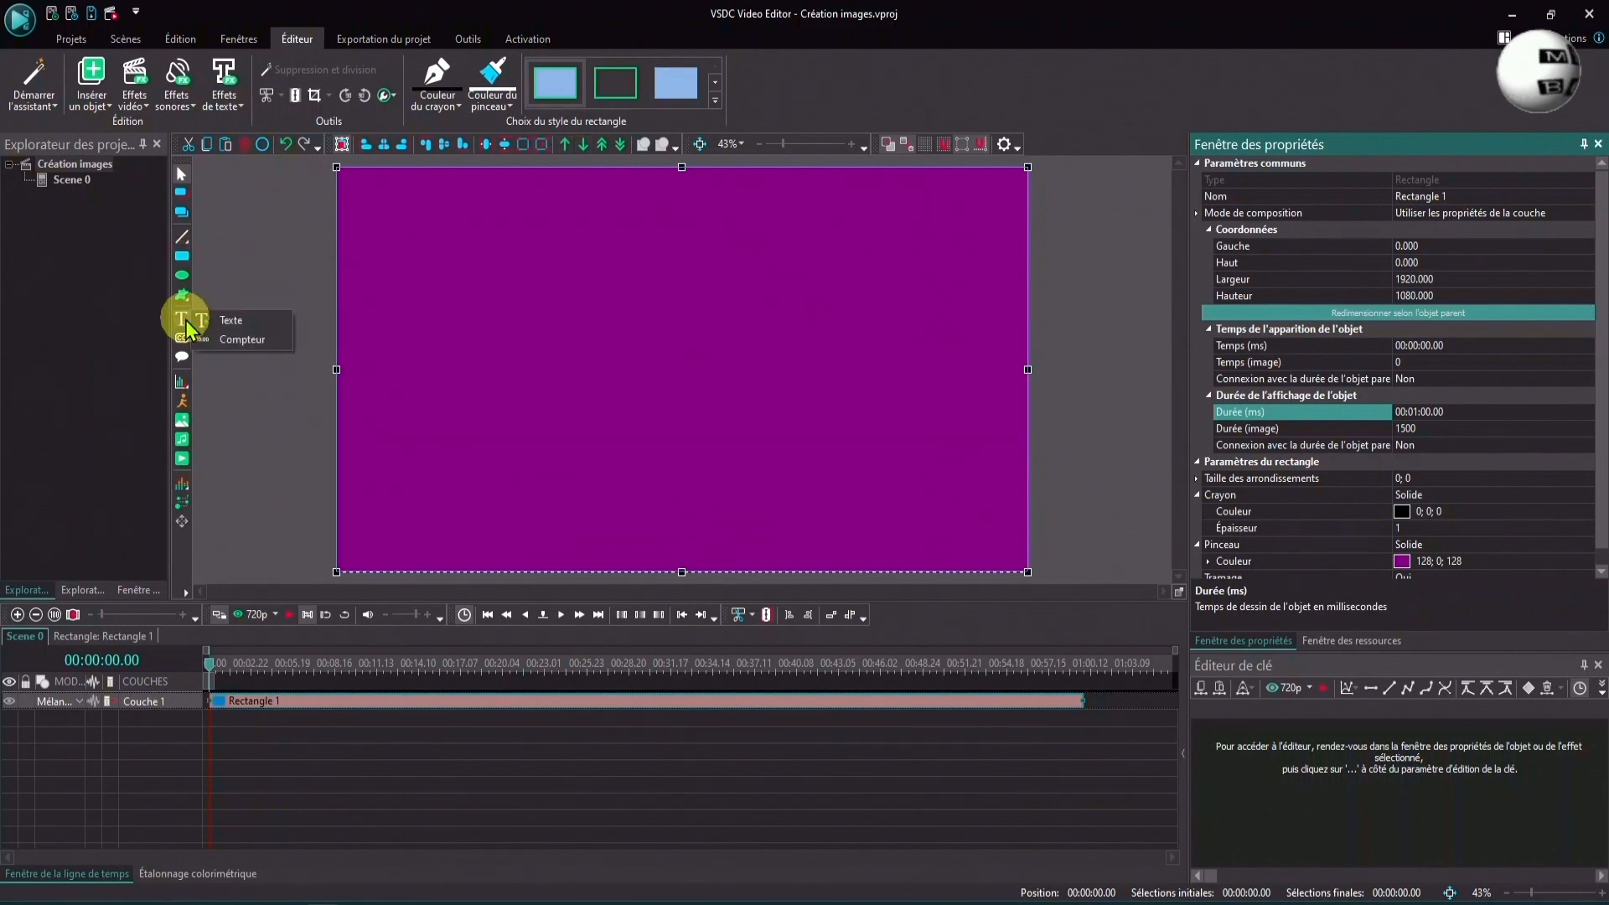
left_click(225, 321)
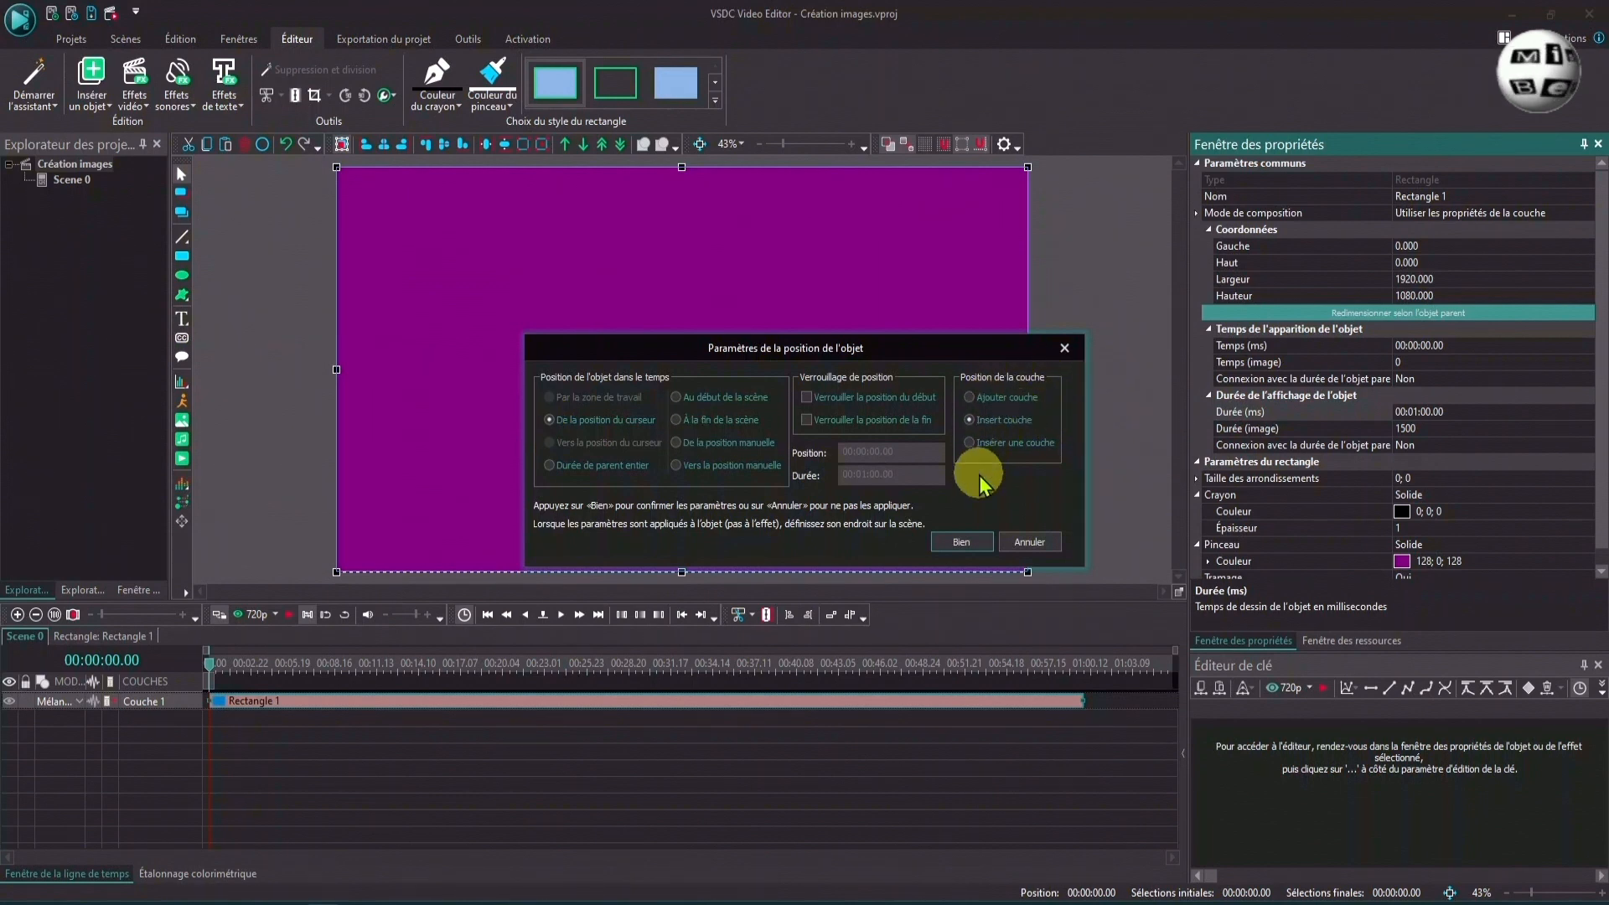
left_click(961, 542)
mouse_move(401, 247)
left_mouse_down()
mouse_move(391, 378)
mouse_move(777, 404)
mouse_move(948, 479)
mouse_move(971, 465)
left_mouse_up()
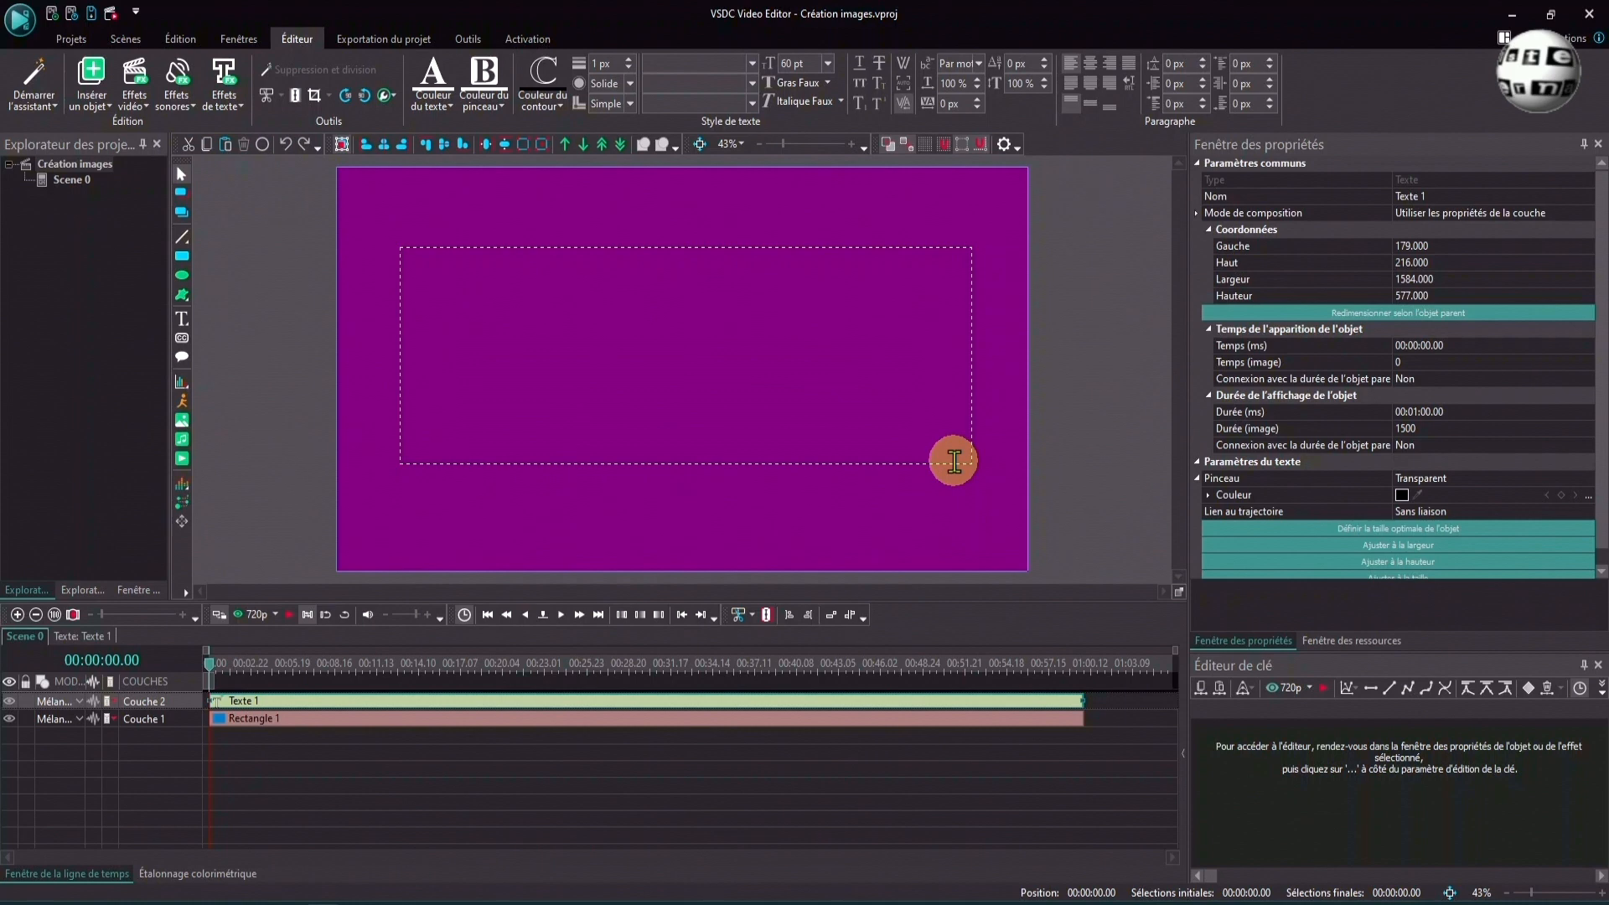
type("Vidéo 1")
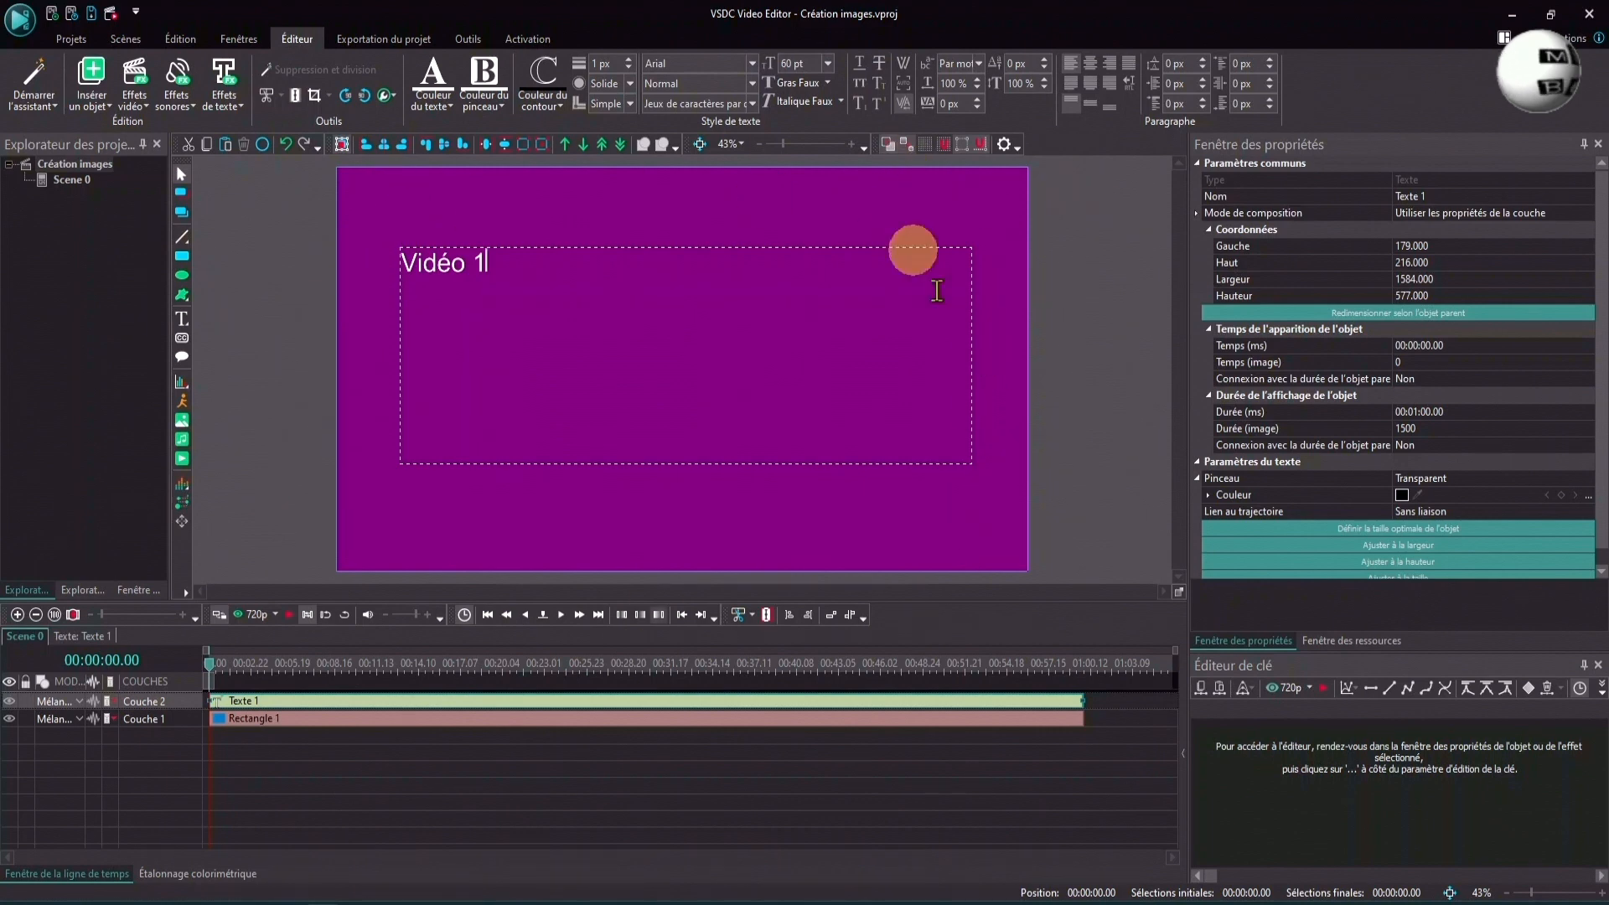
Resize the text object to its parent and centre the text "Vidéo 1" horizontally and vertically.
left_click(1447, 317)
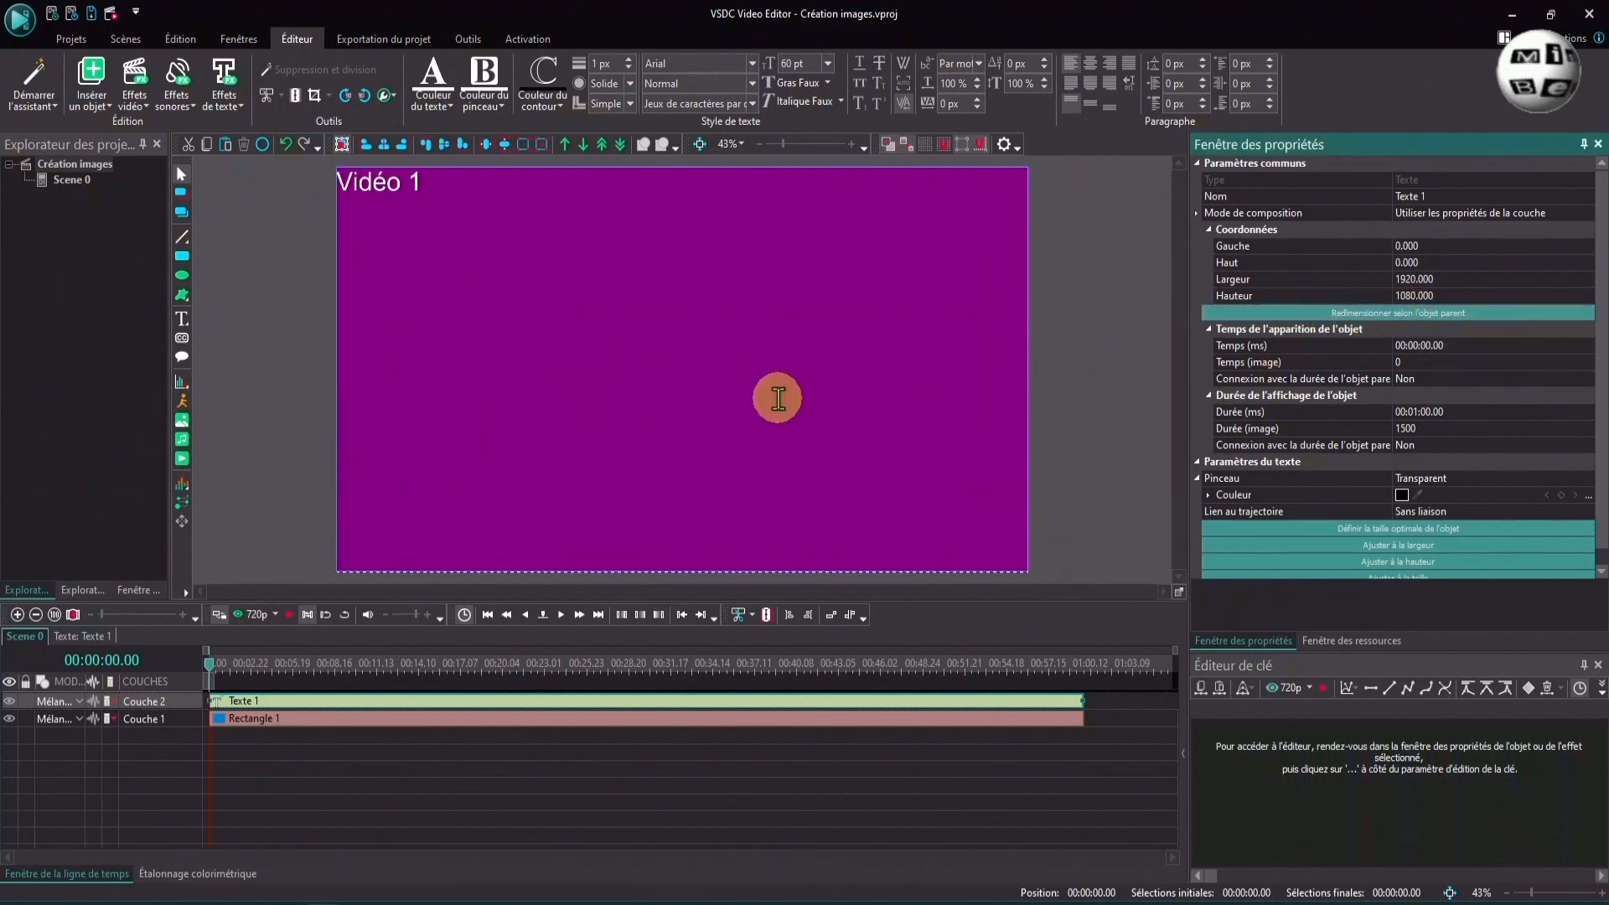
left_click_drag(428, 181, 341, 191)
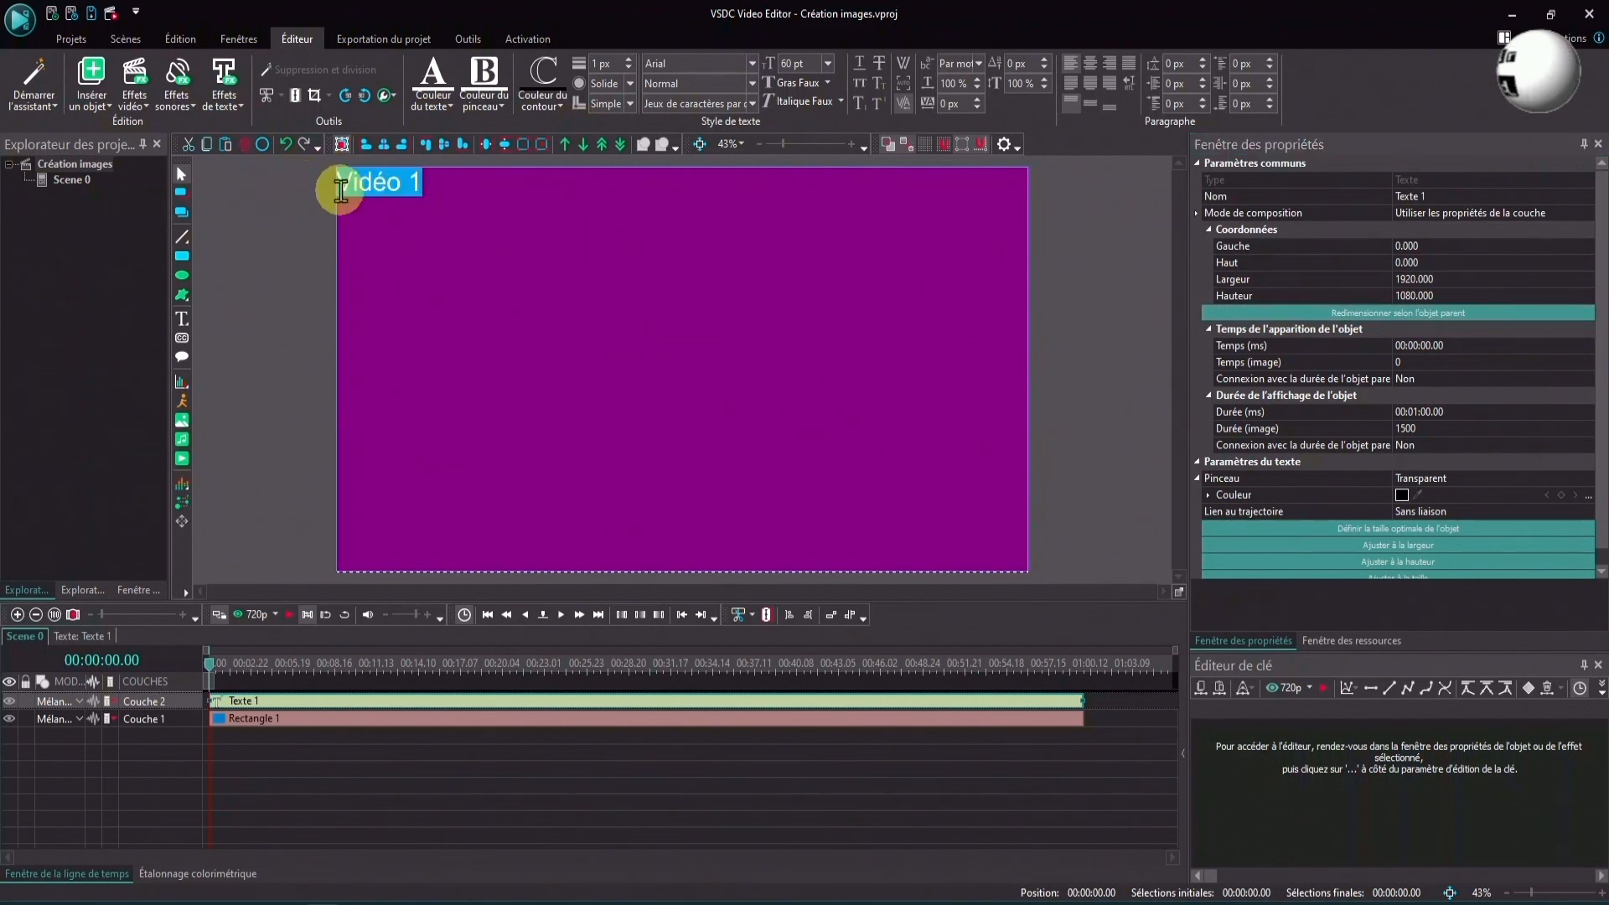
left_click(1095, 72)
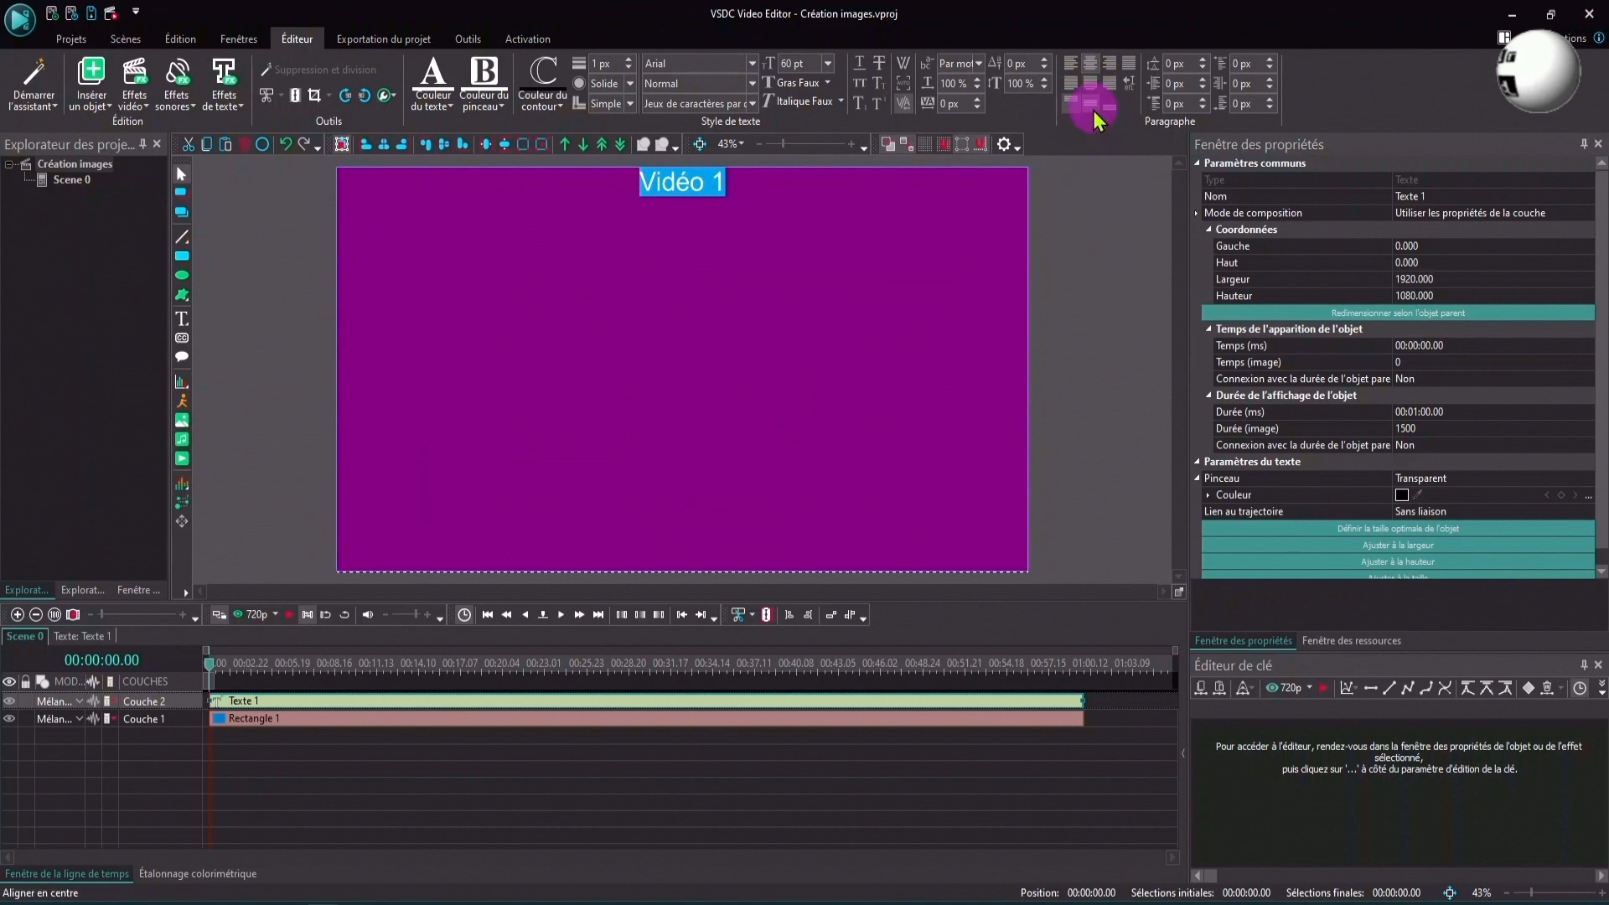
left_click(1094, 108)
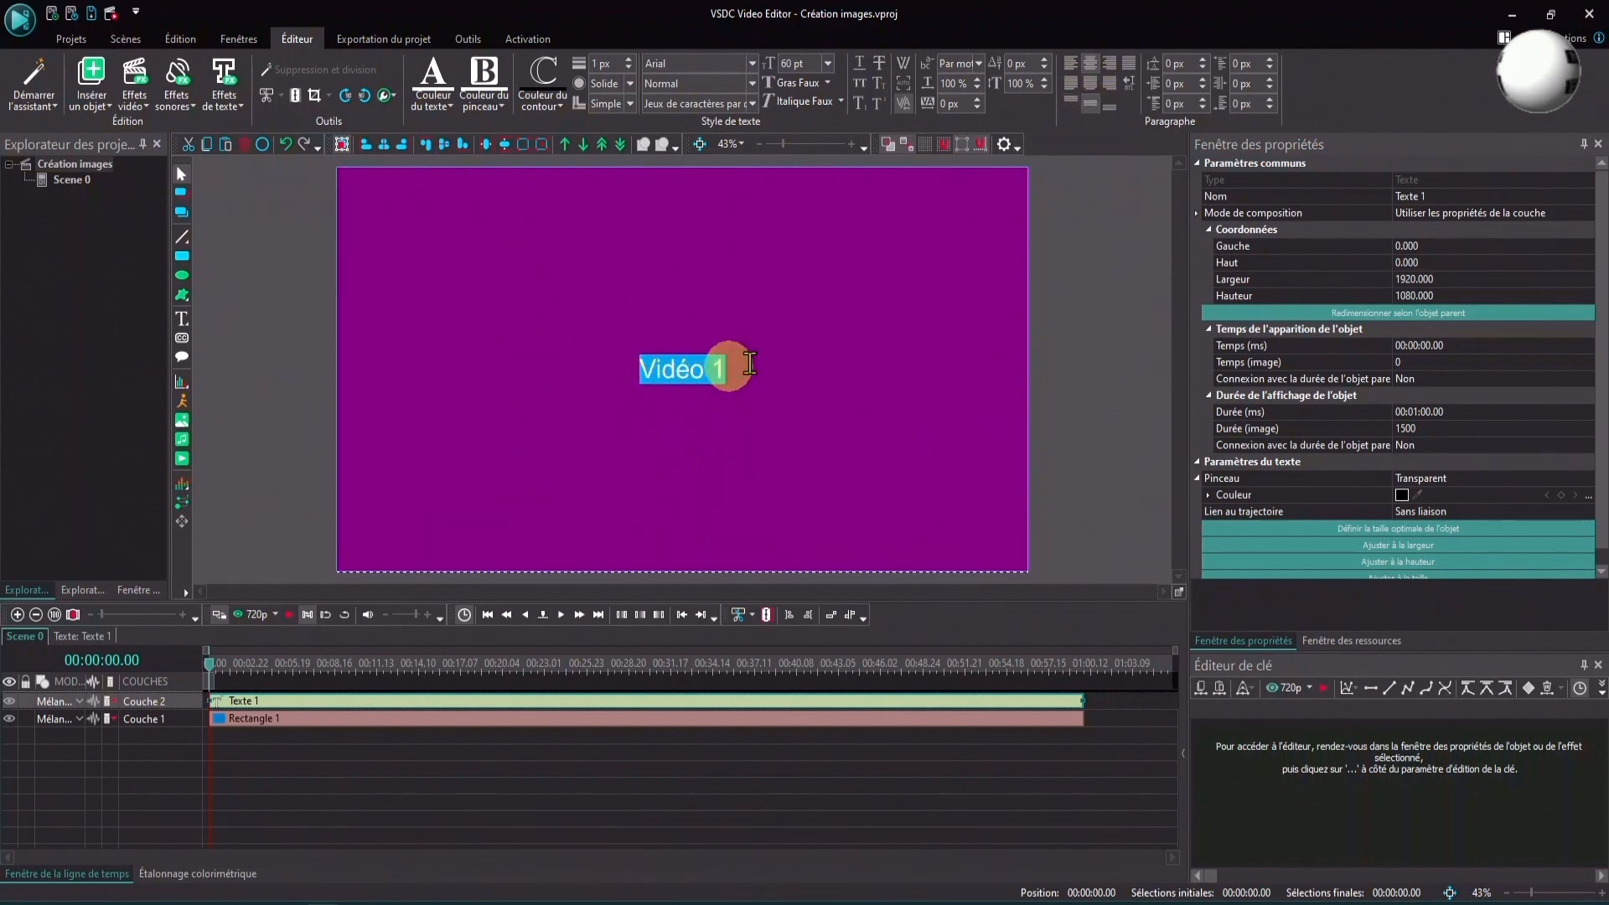
Set the font size of "Vidéo 1" to 450 and deselect the text object.
left_click(803, 62)
left_click(804, 65)
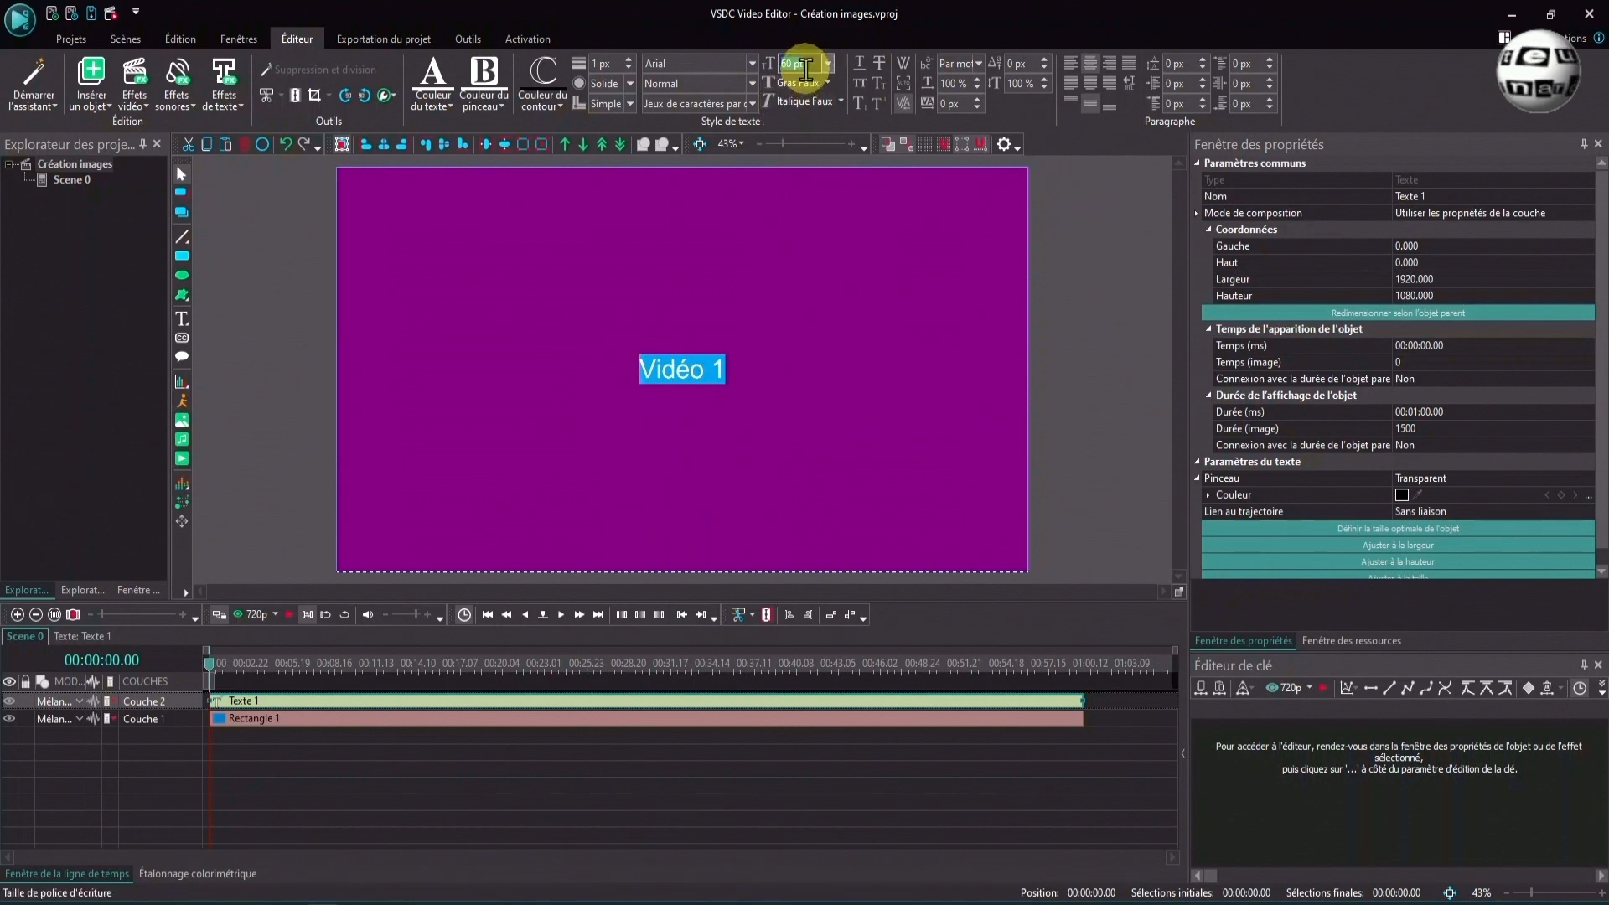
type("450")
key("Return")
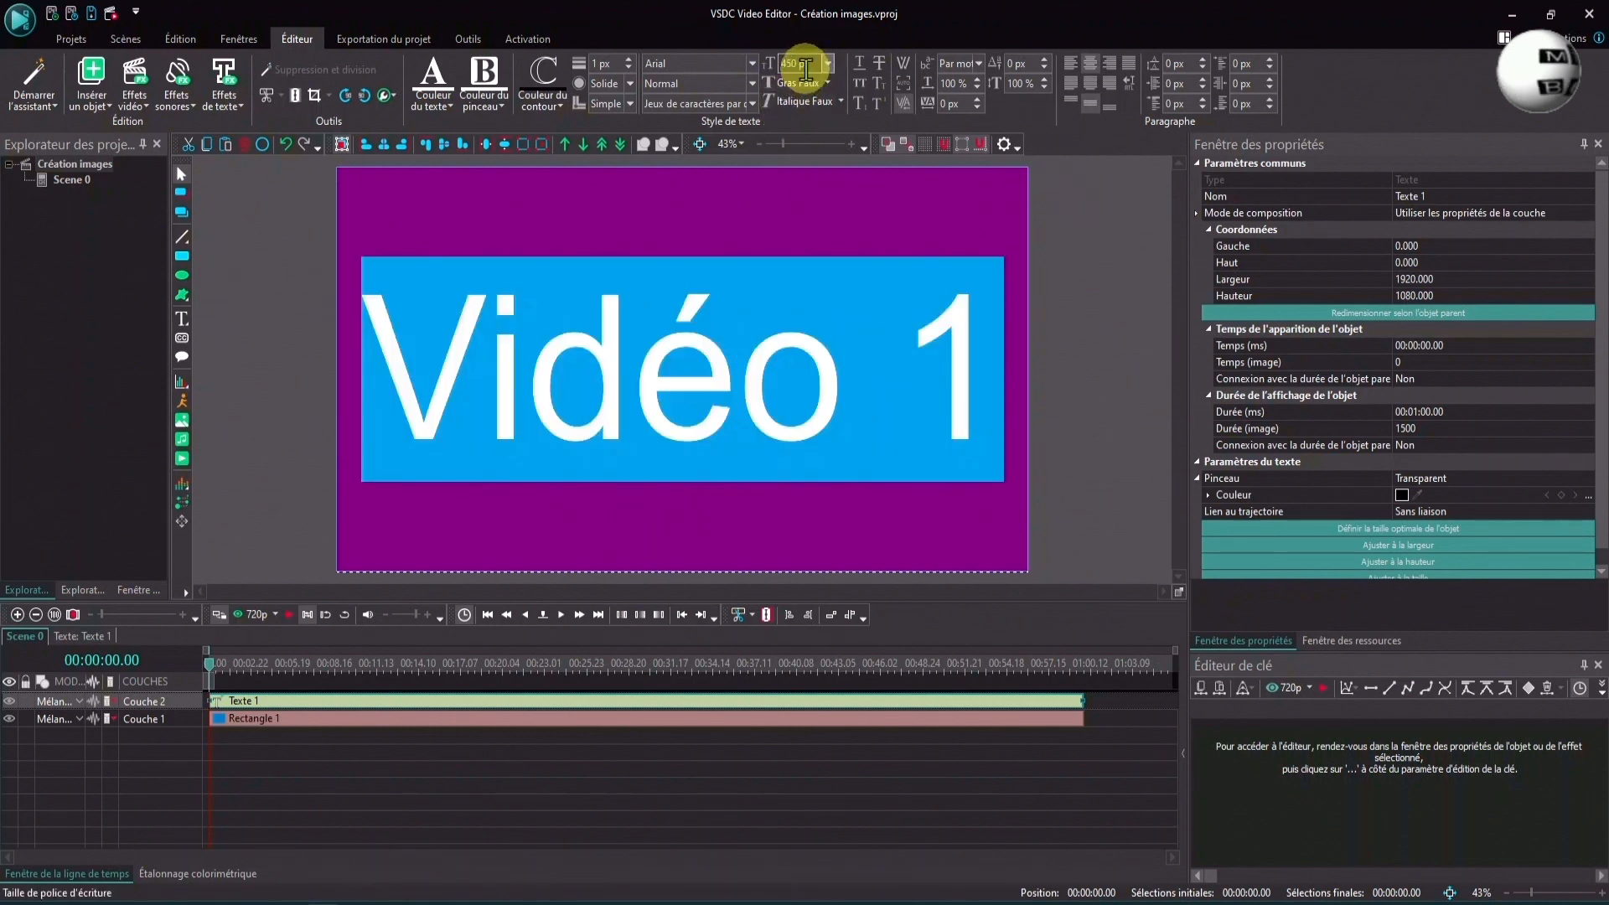
left_click(467, 216)
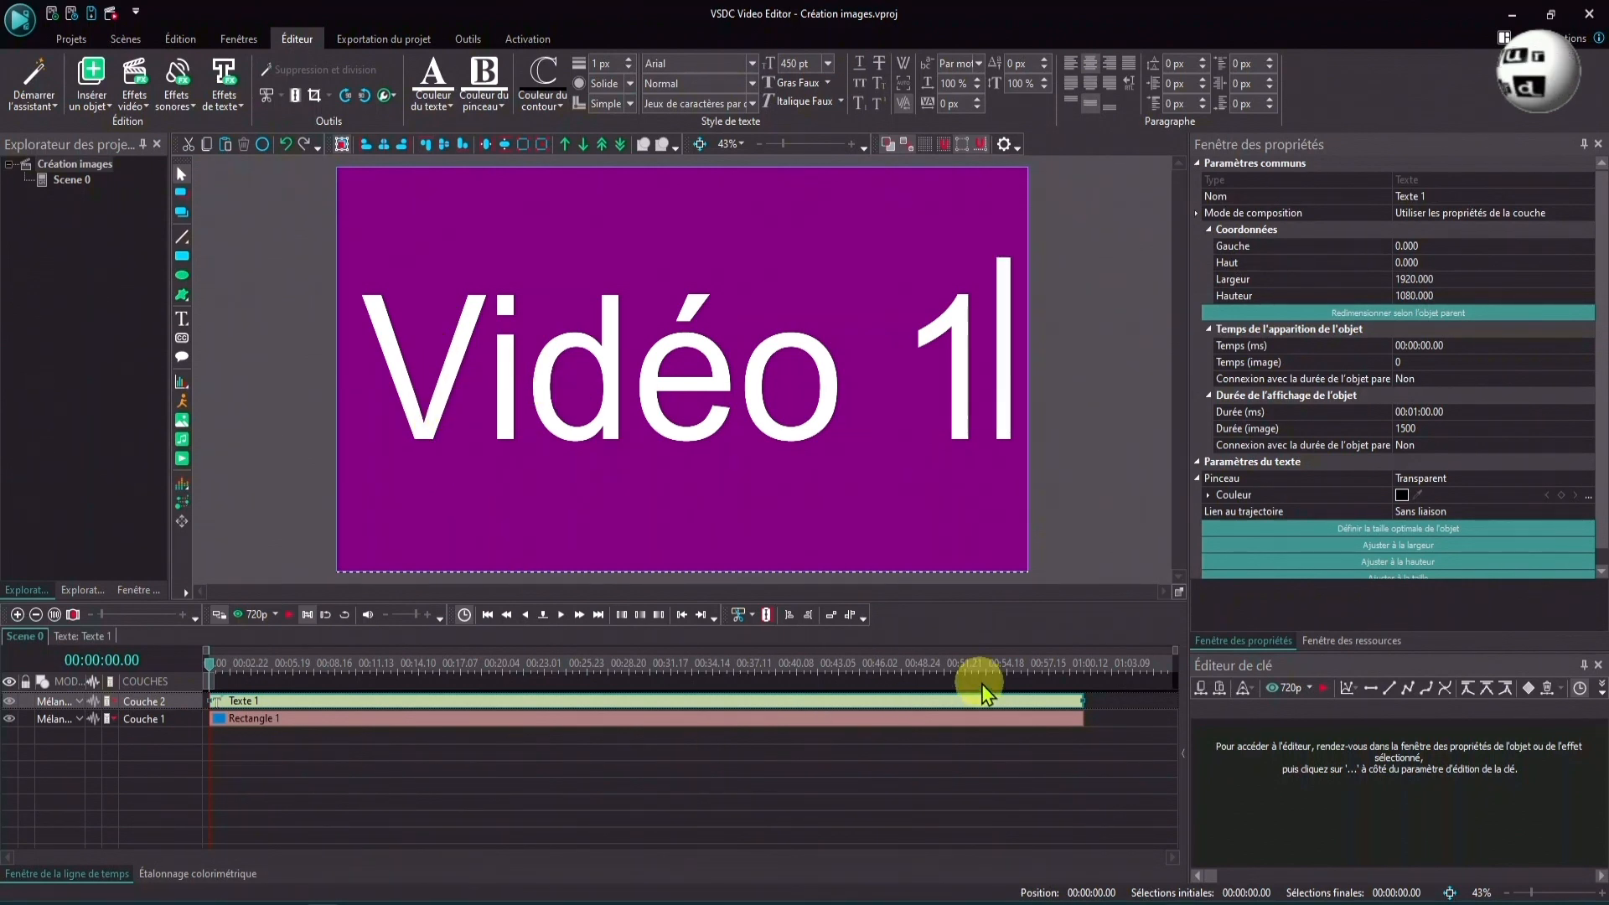
left_click(795, 194)
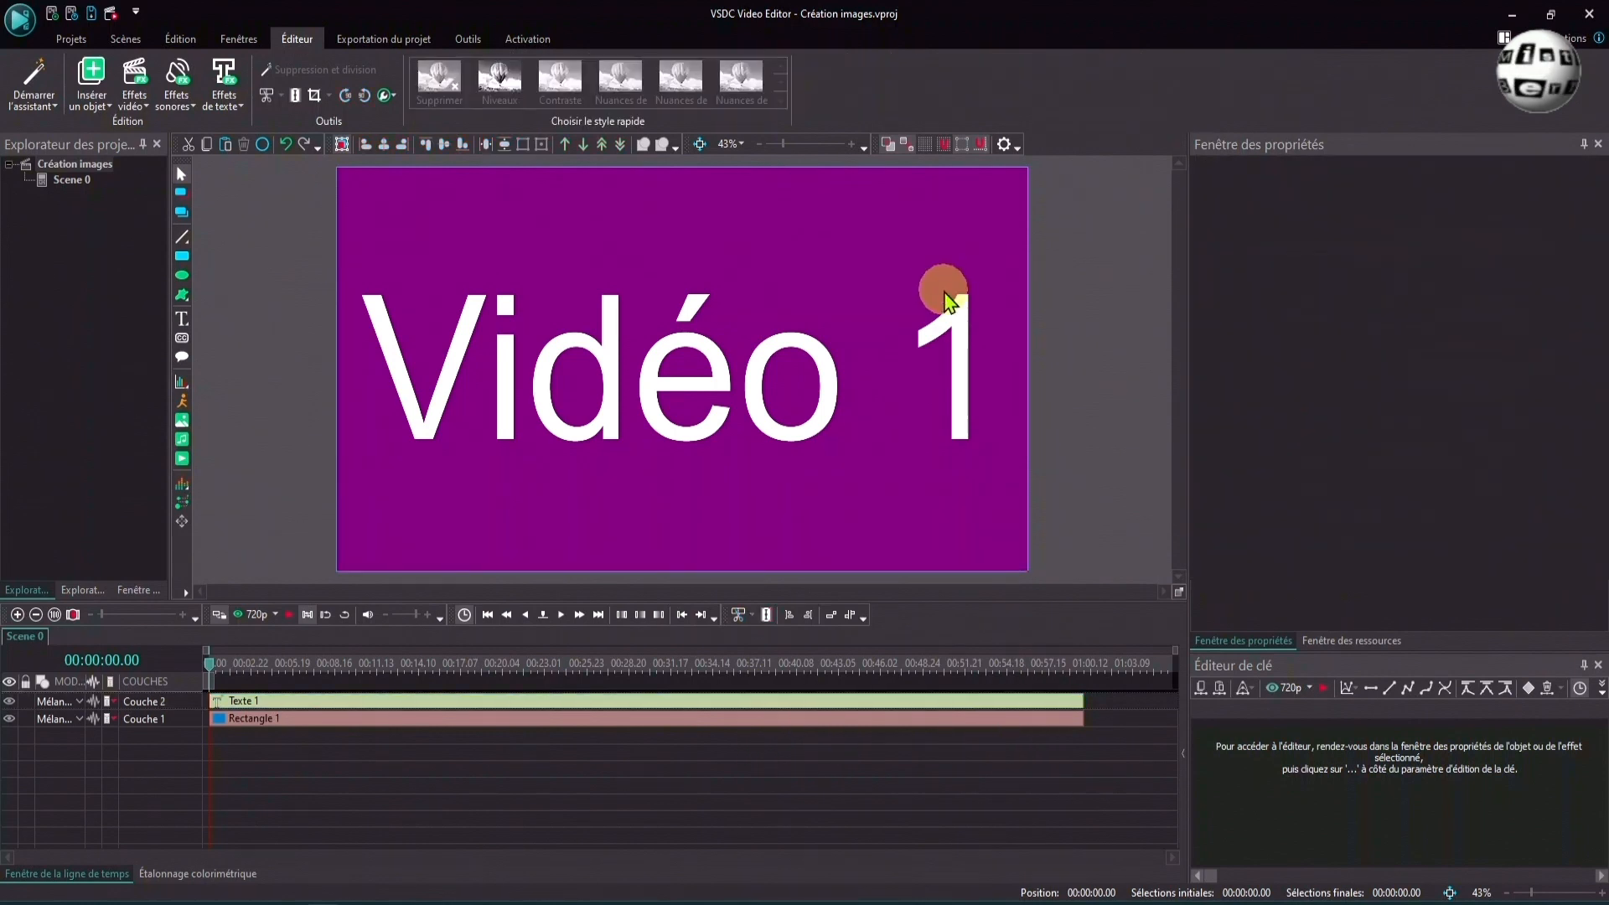
Choose MP4 as the export format and name the output file "Vidéo 1.mp4" in the 2-Images numérotées folder.
left_click(366, 48)
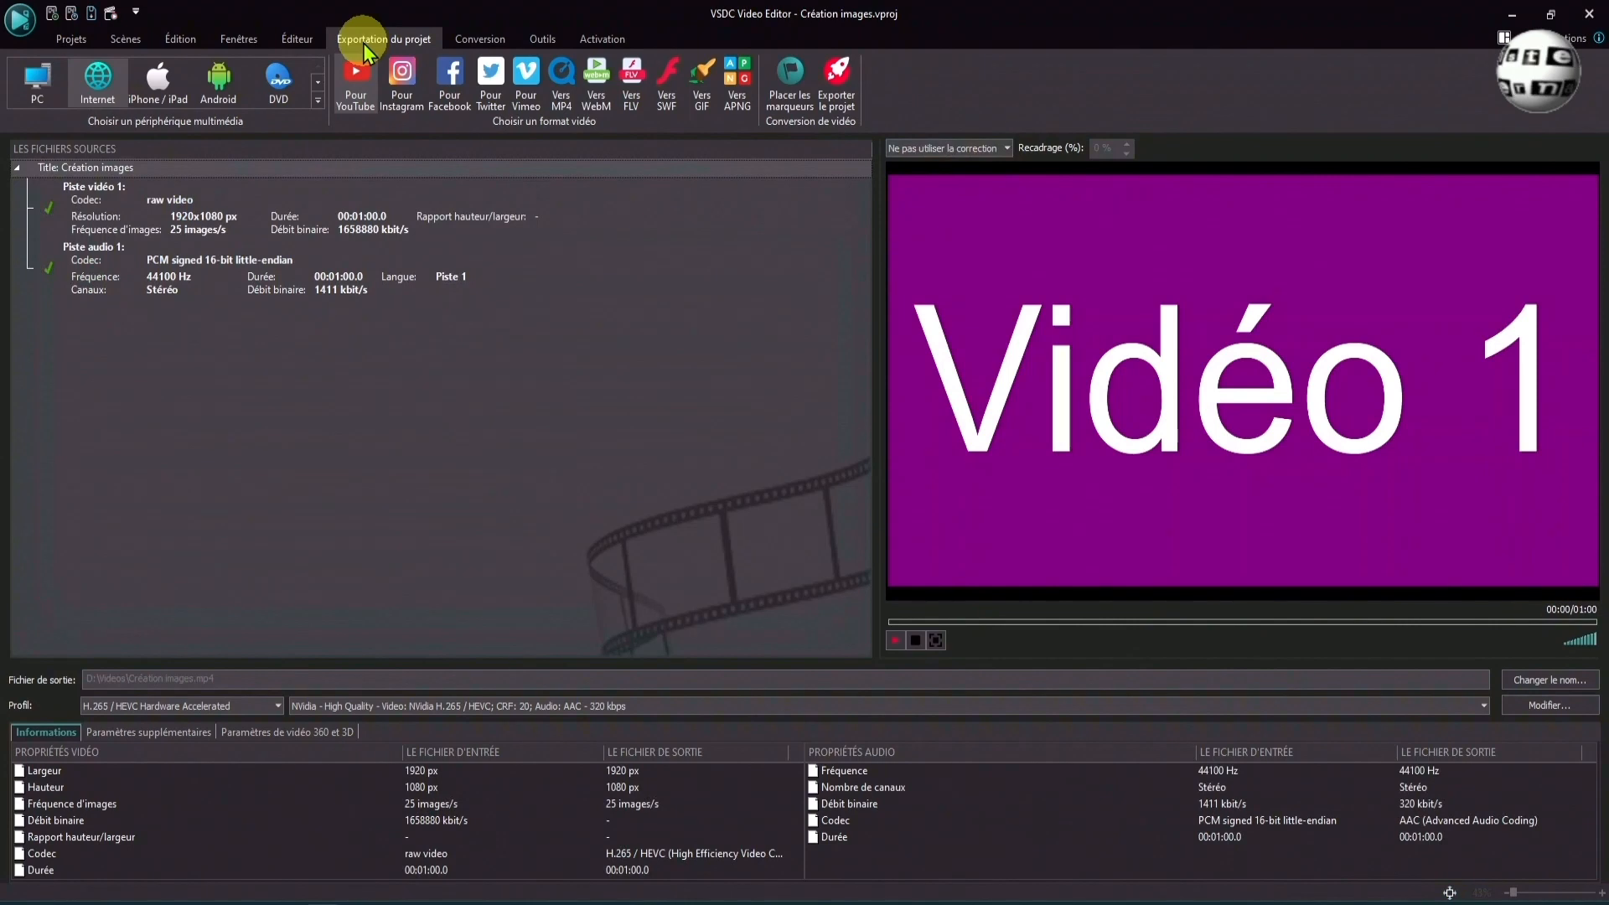
left_click(559, 83)
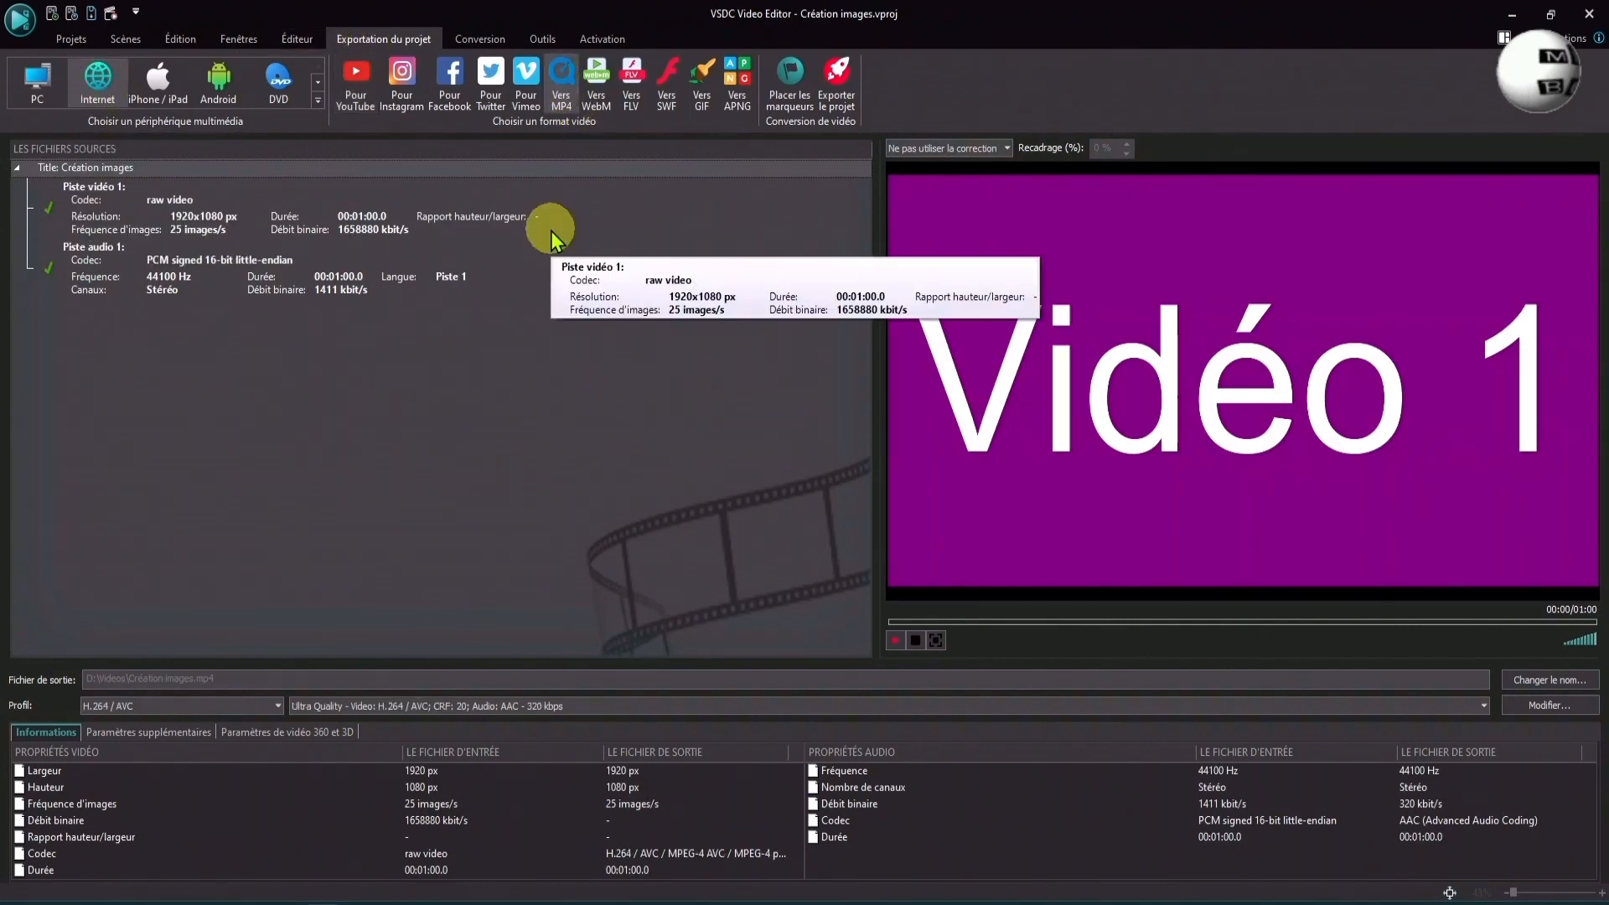
left_click(1548, 683)
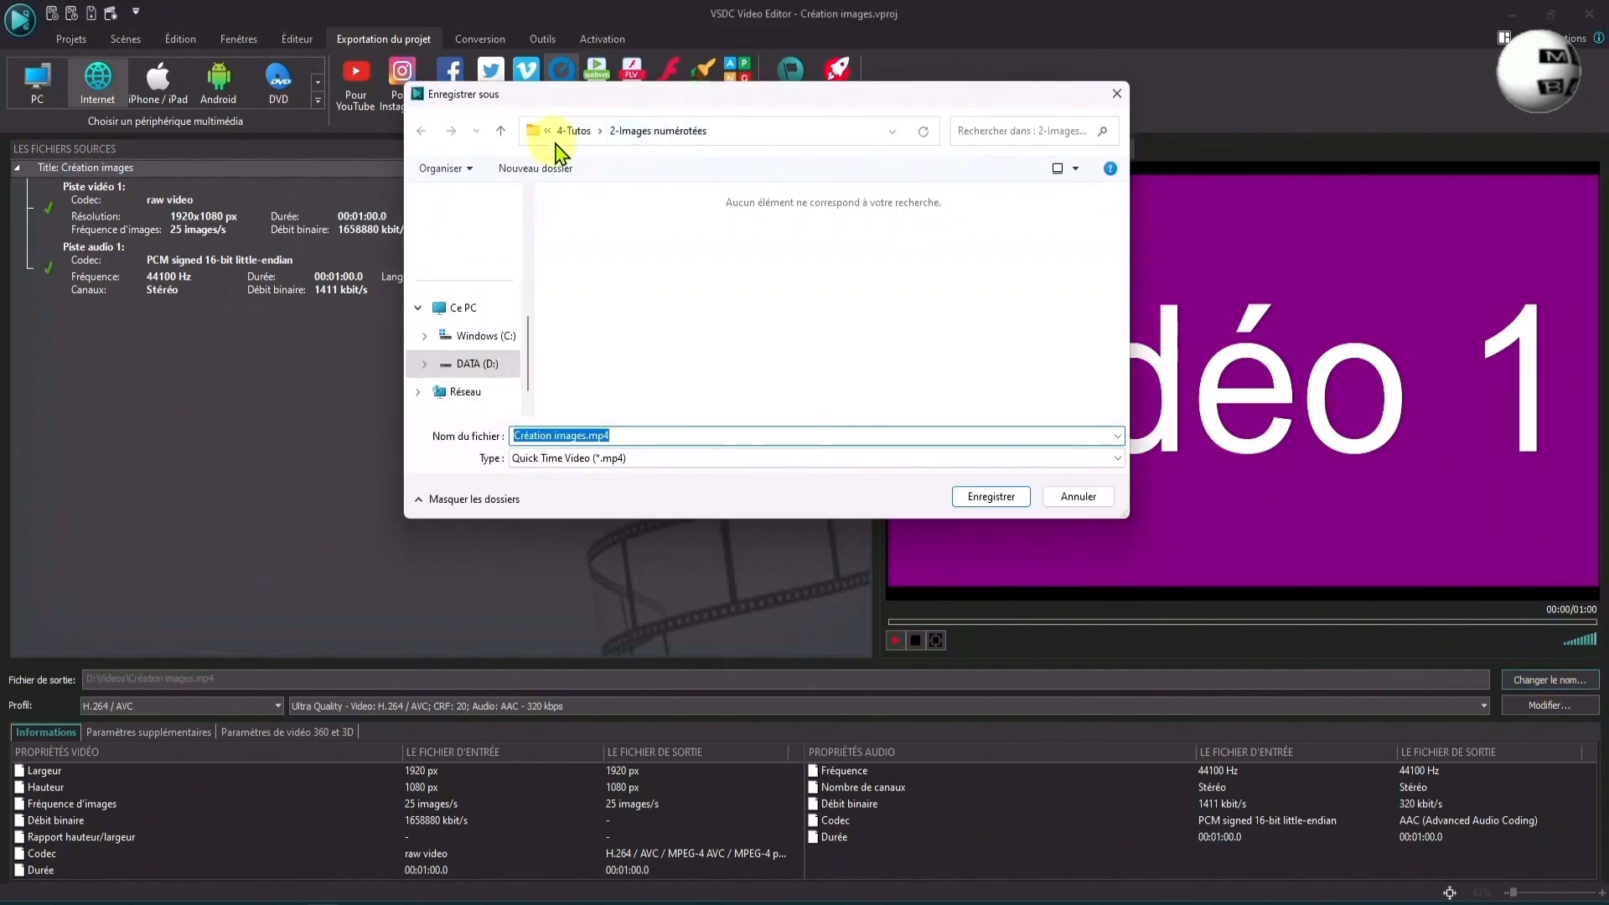
left_click(629, 129)
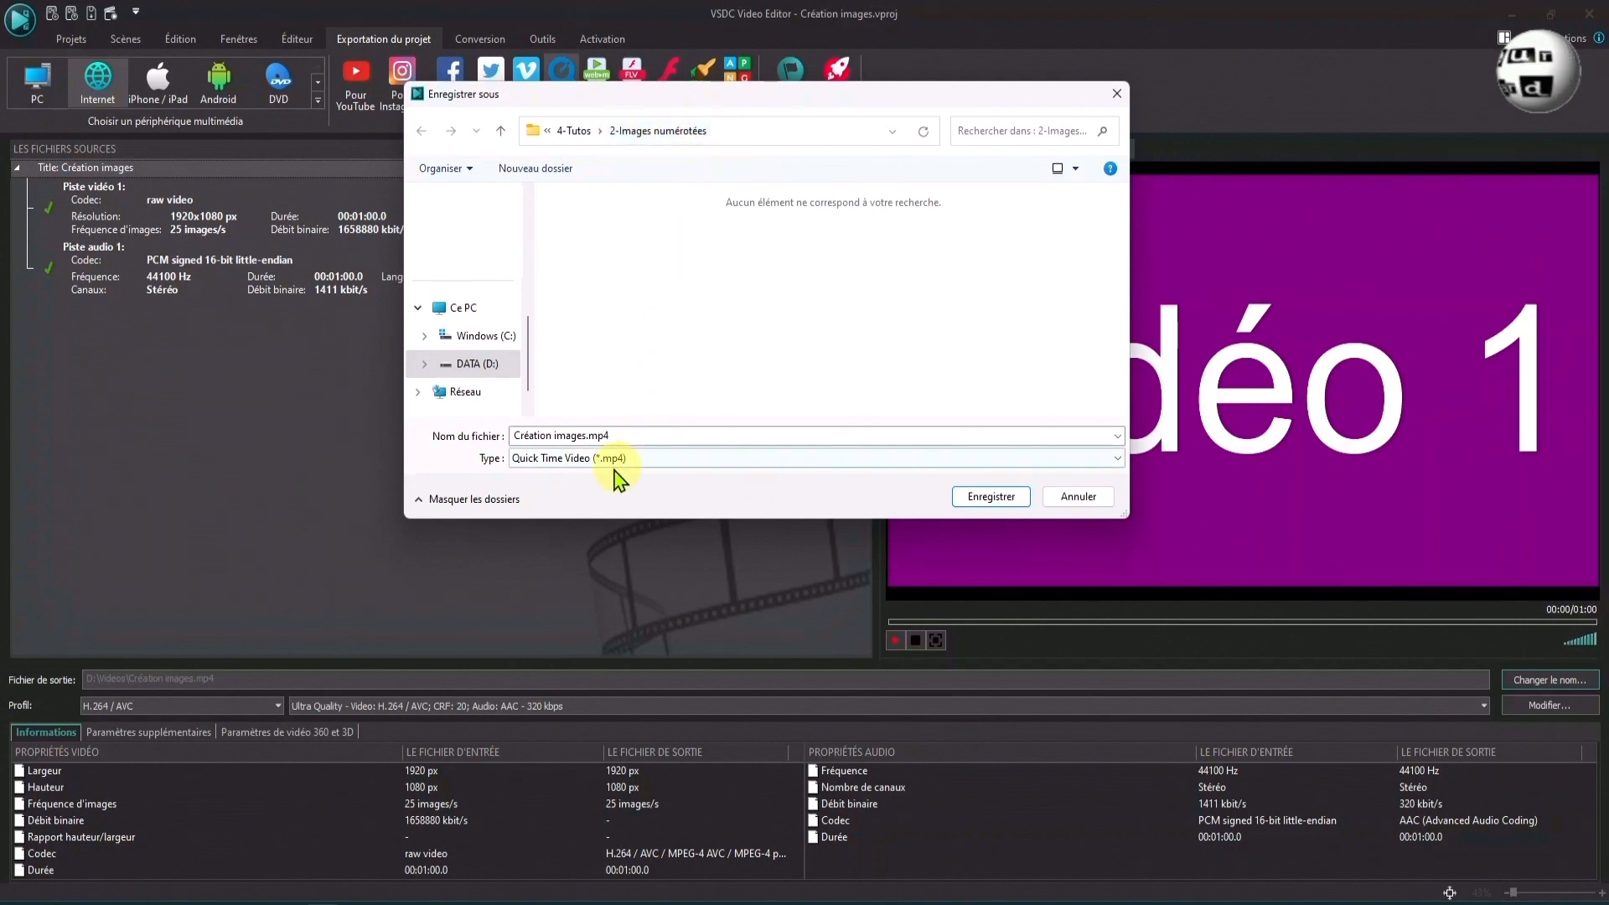
left_click(589, 431)
left_click_drag(590, 438, 486, 448)
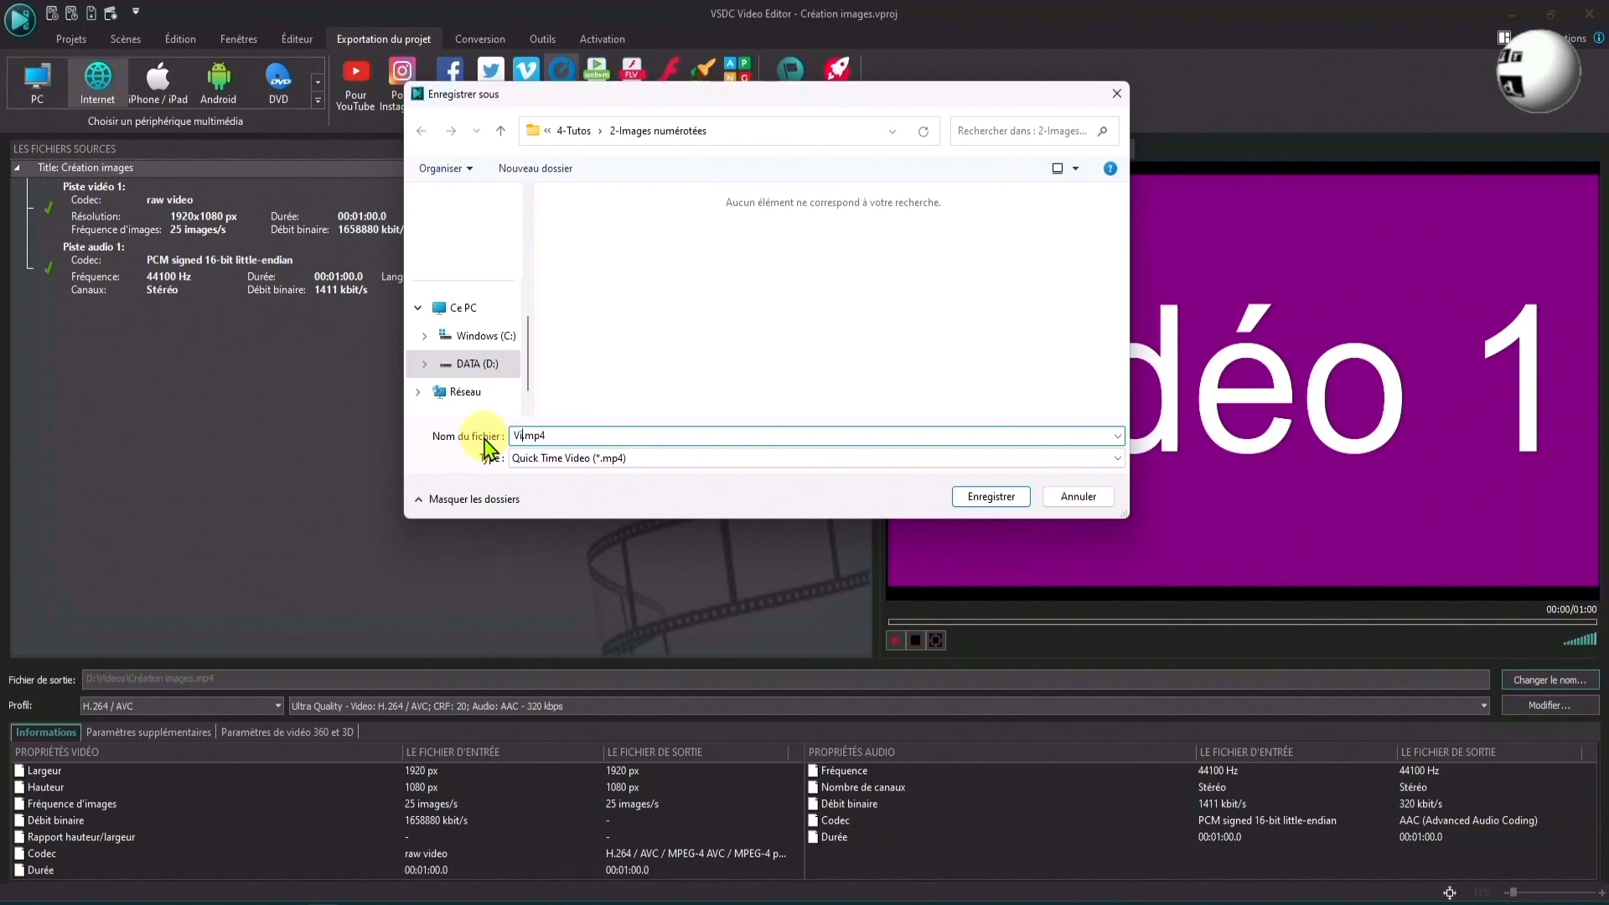
type("Vidéo 1")
left_click(991, 496)
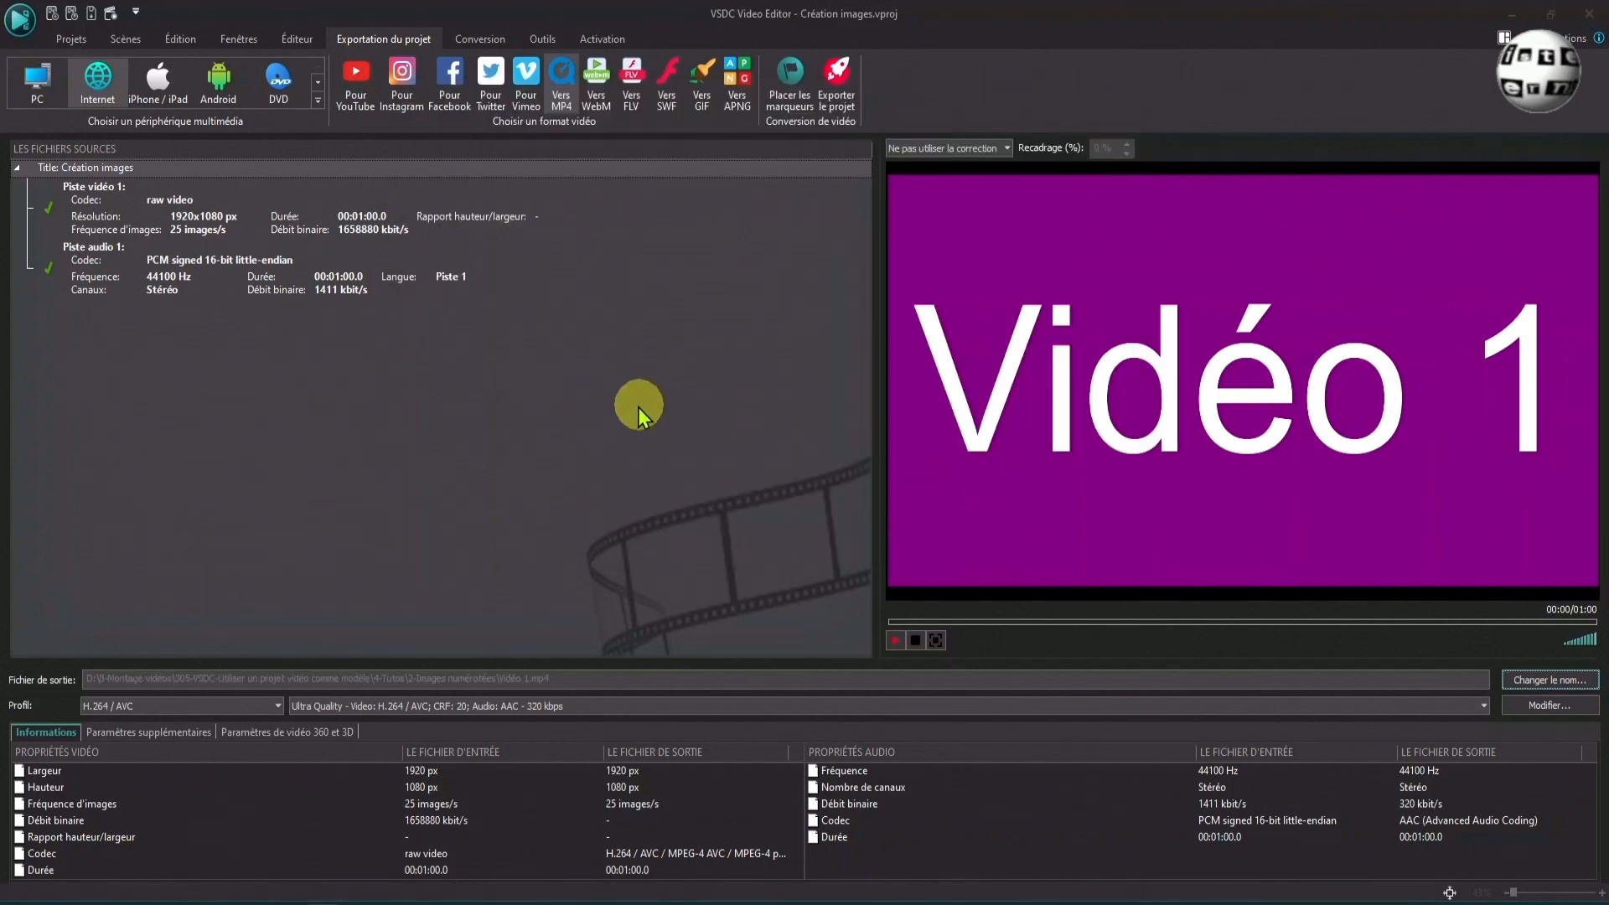
Export the project to the video file and return to the editing view.
left_click(838, 71)
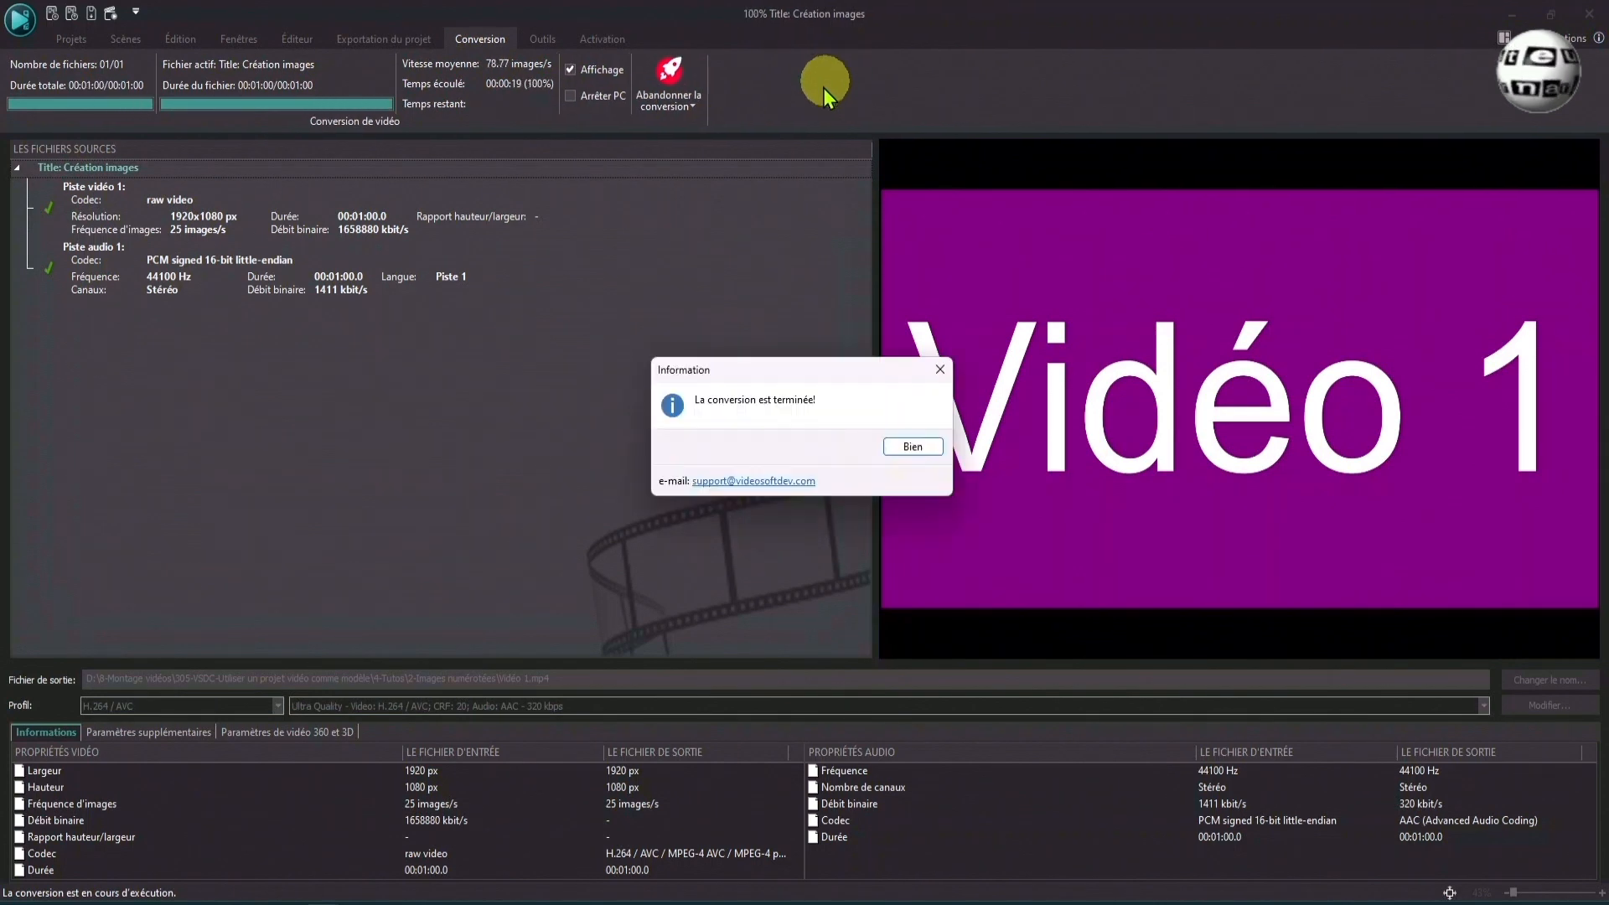
left_click(908, 446)
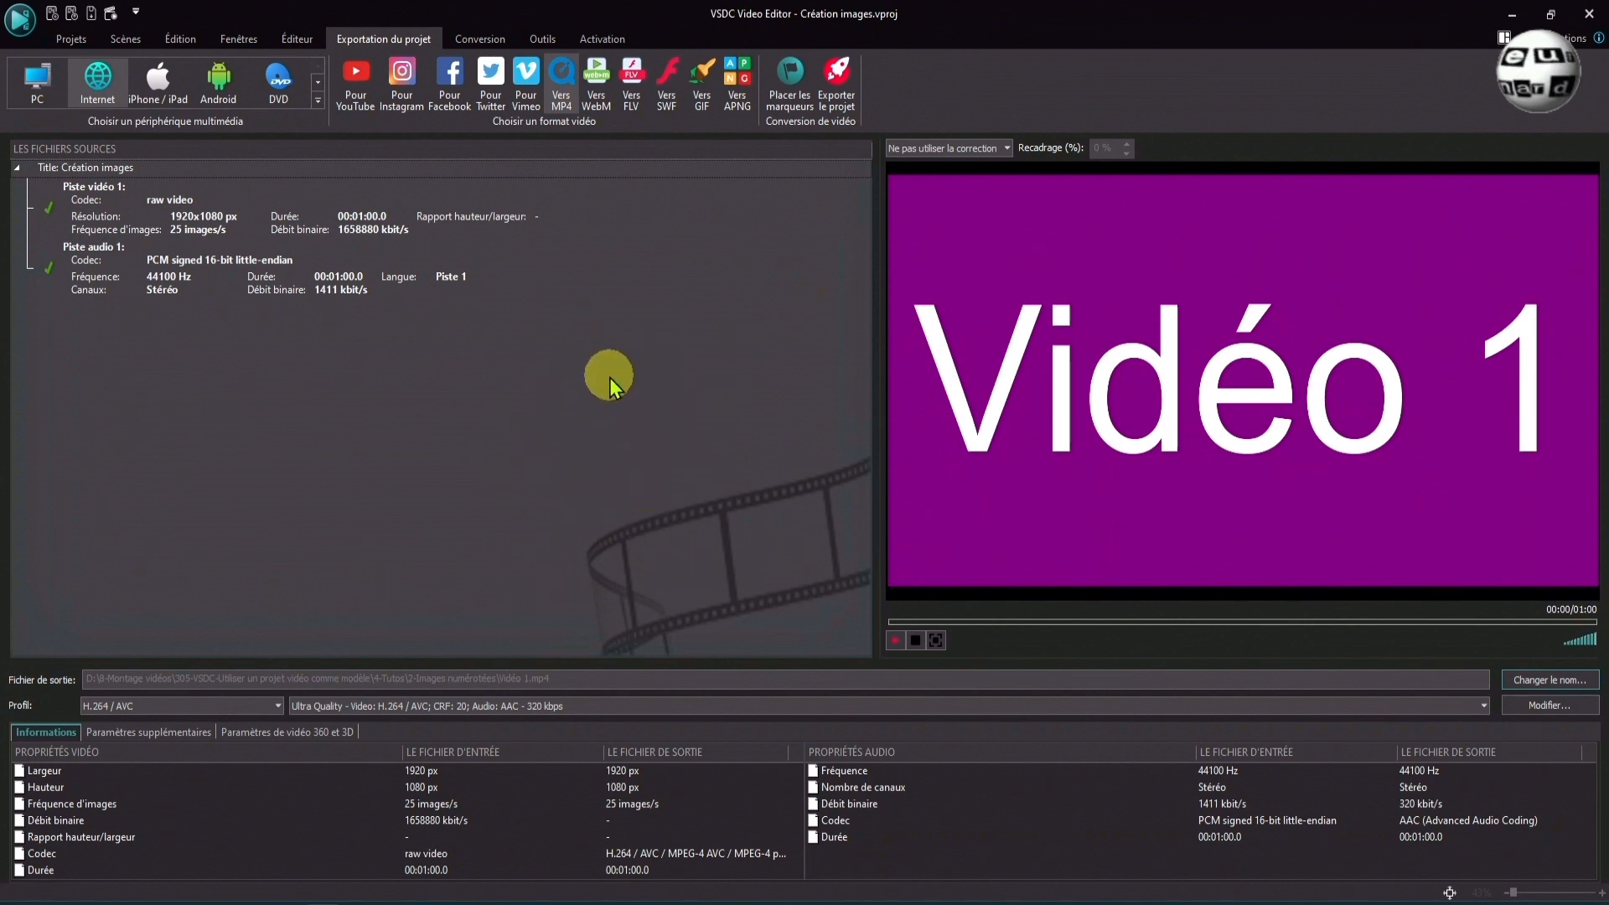
left_click(301, 40)
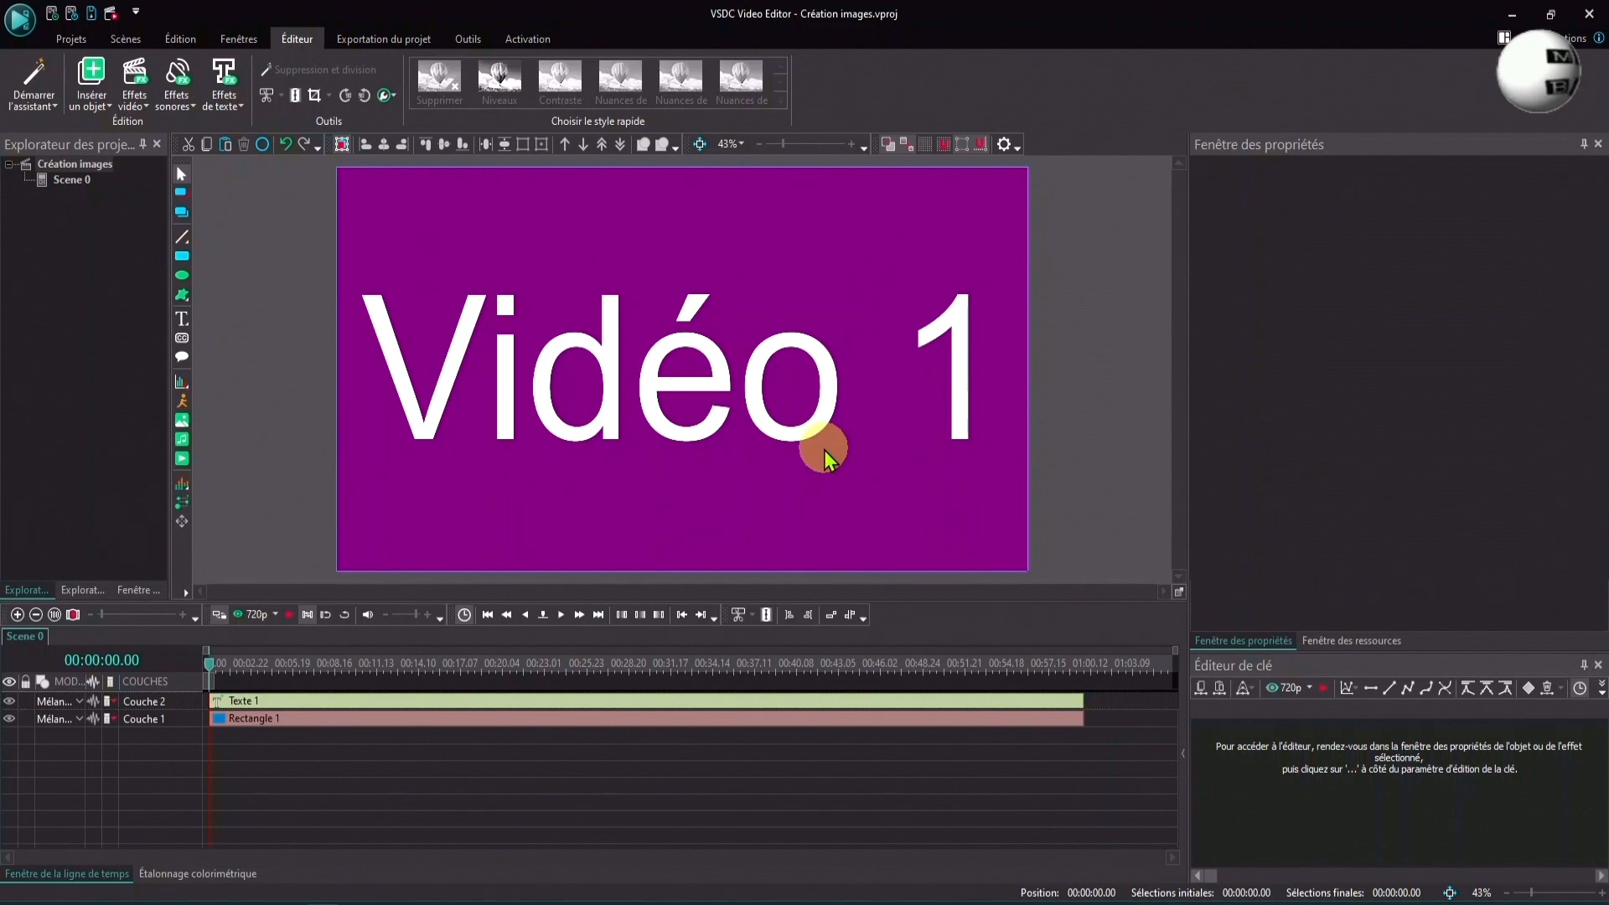
Change the brush colour of Rectangle 1 to blue.
left_click(324, 724)
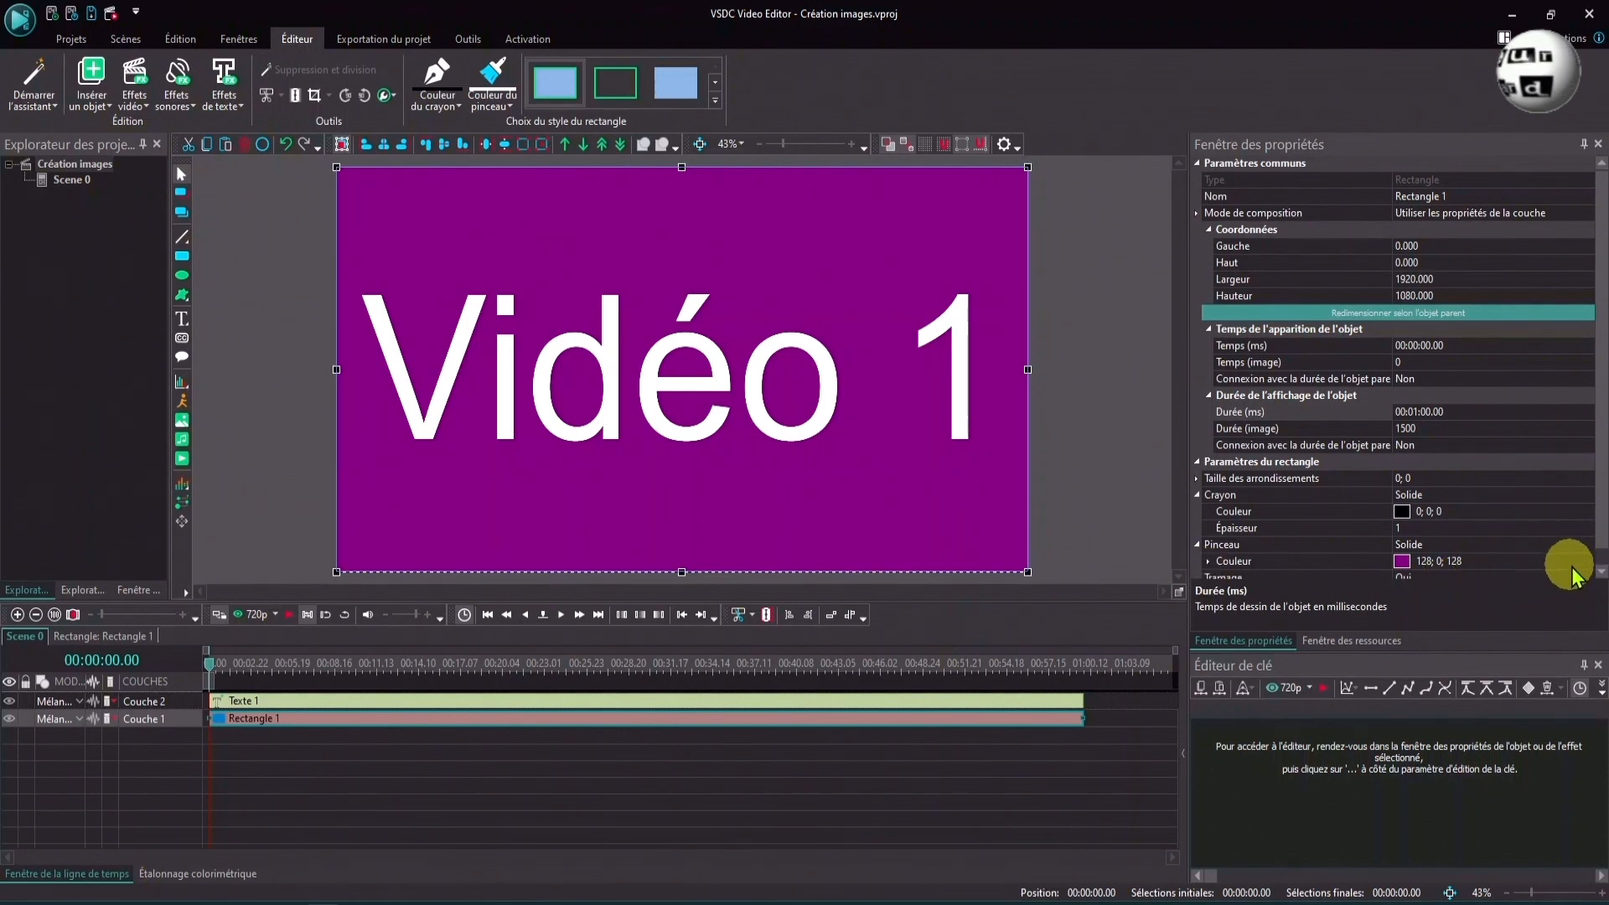
left_click(1587, 564)
left_click(1587, 565)
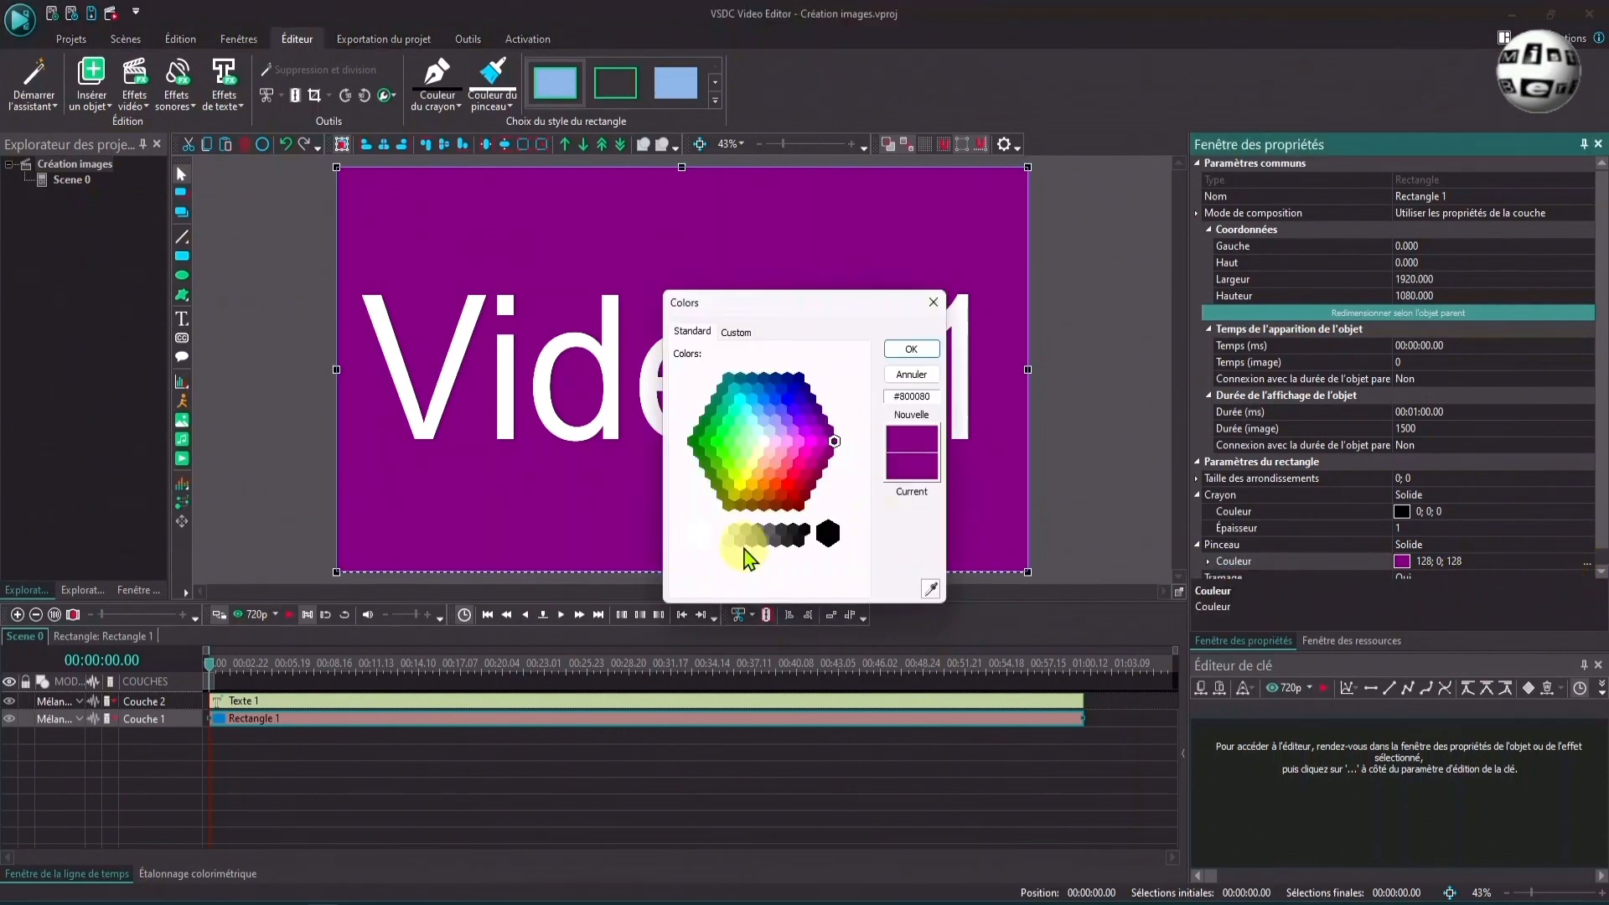
left_click(787, 402)
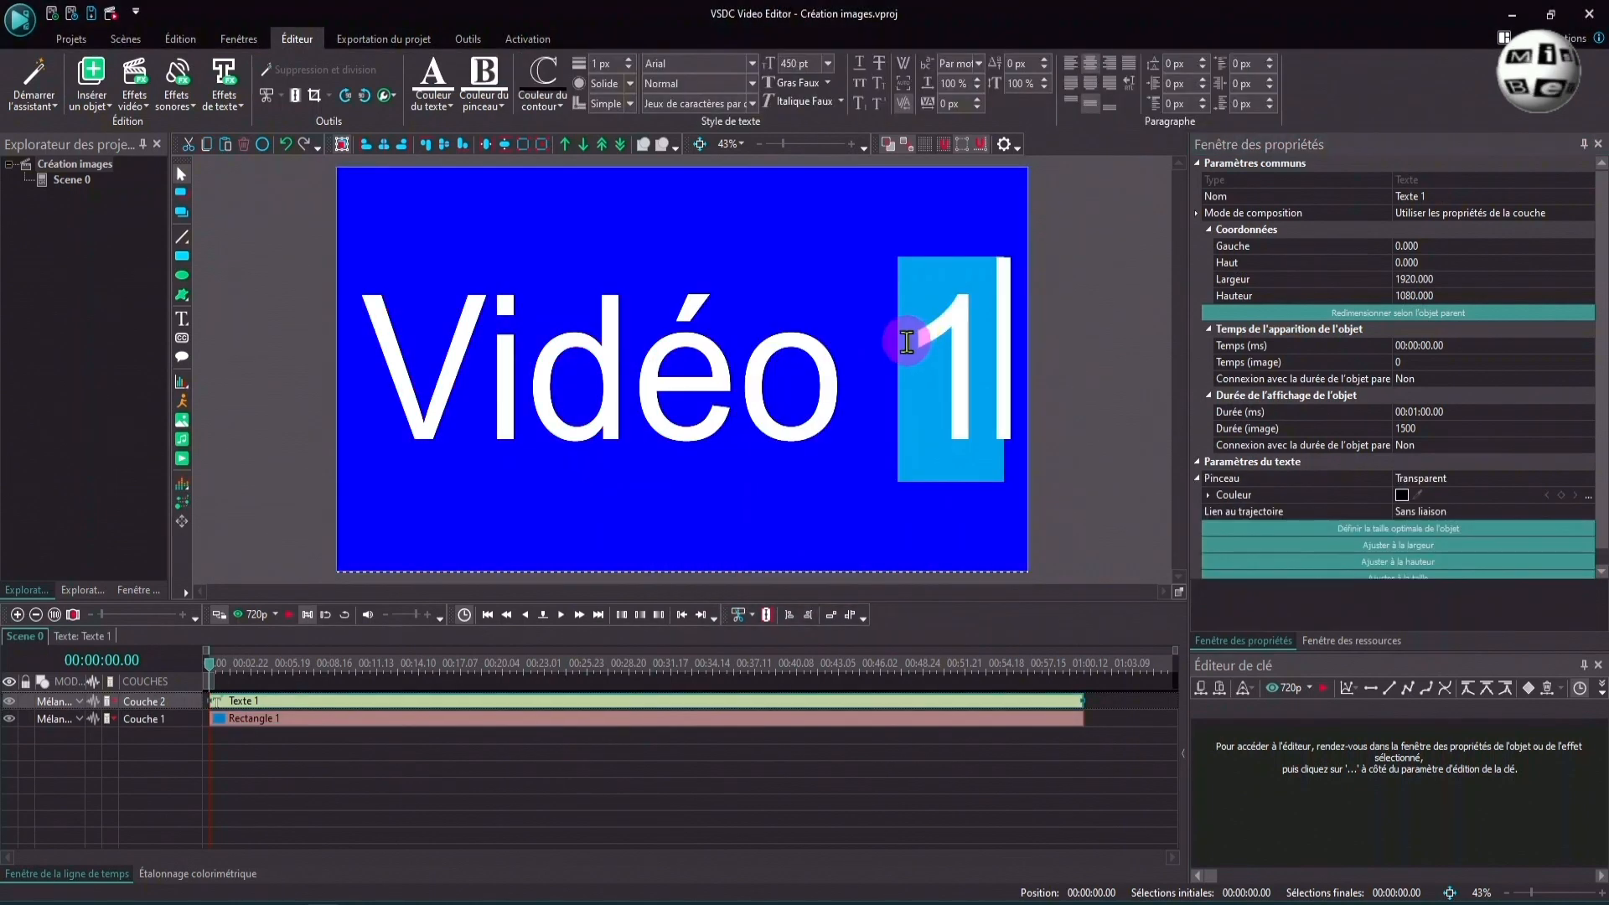
Delete the word "Vidéo" from the text so it reads "1", and deselect the text object.
left_click_drag(907, 341, 376, 346)
key("BackSpace")
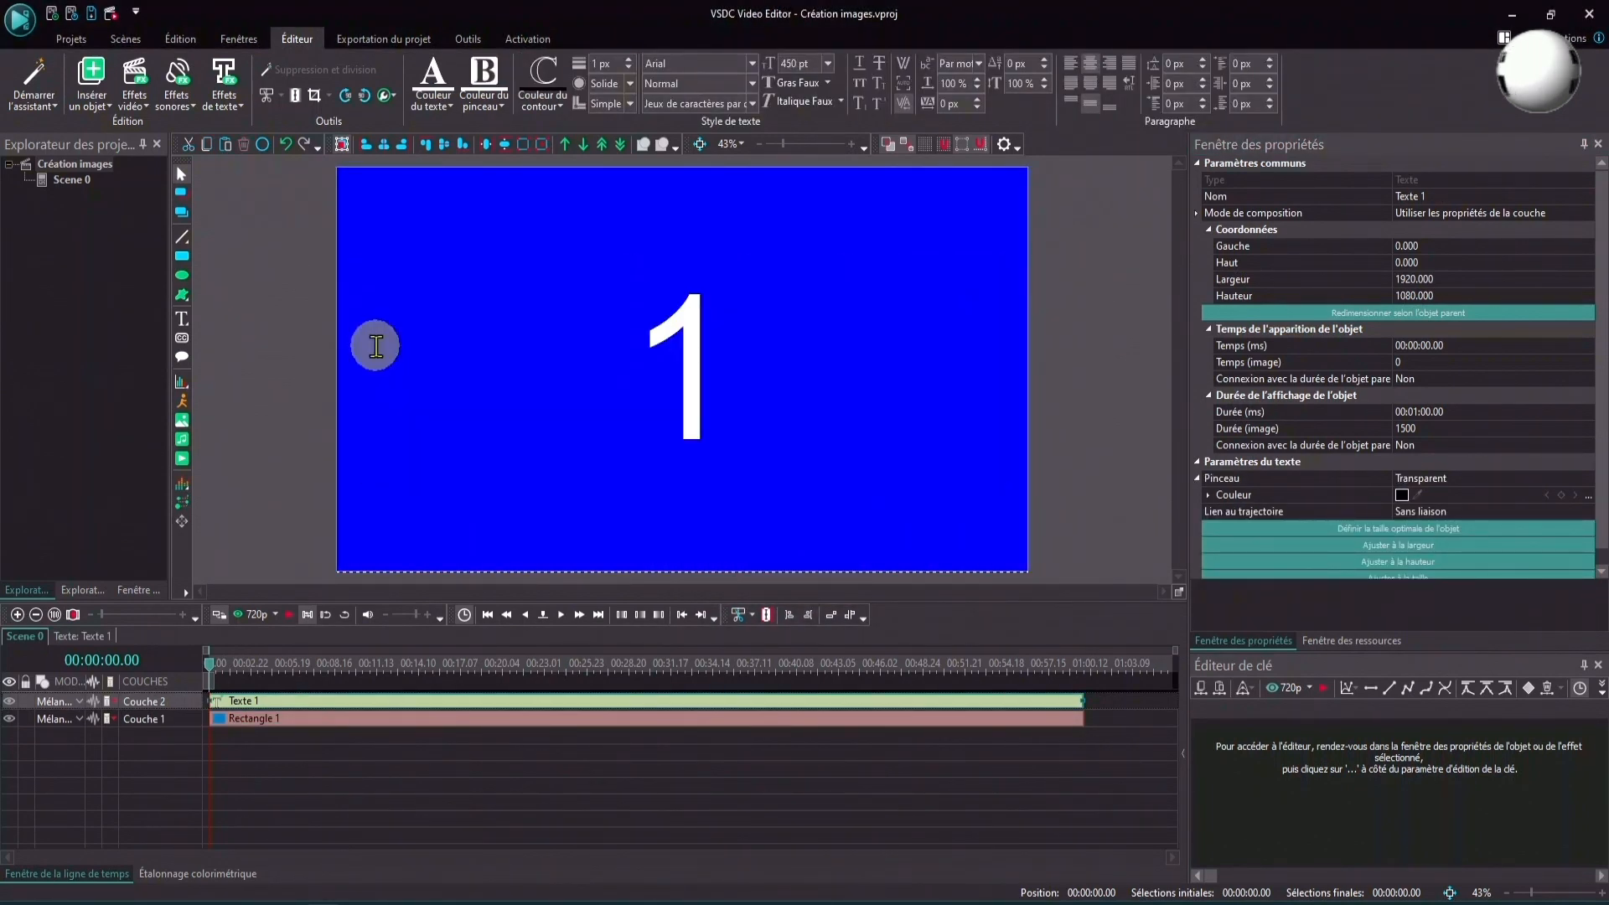
left_click(745, 813)
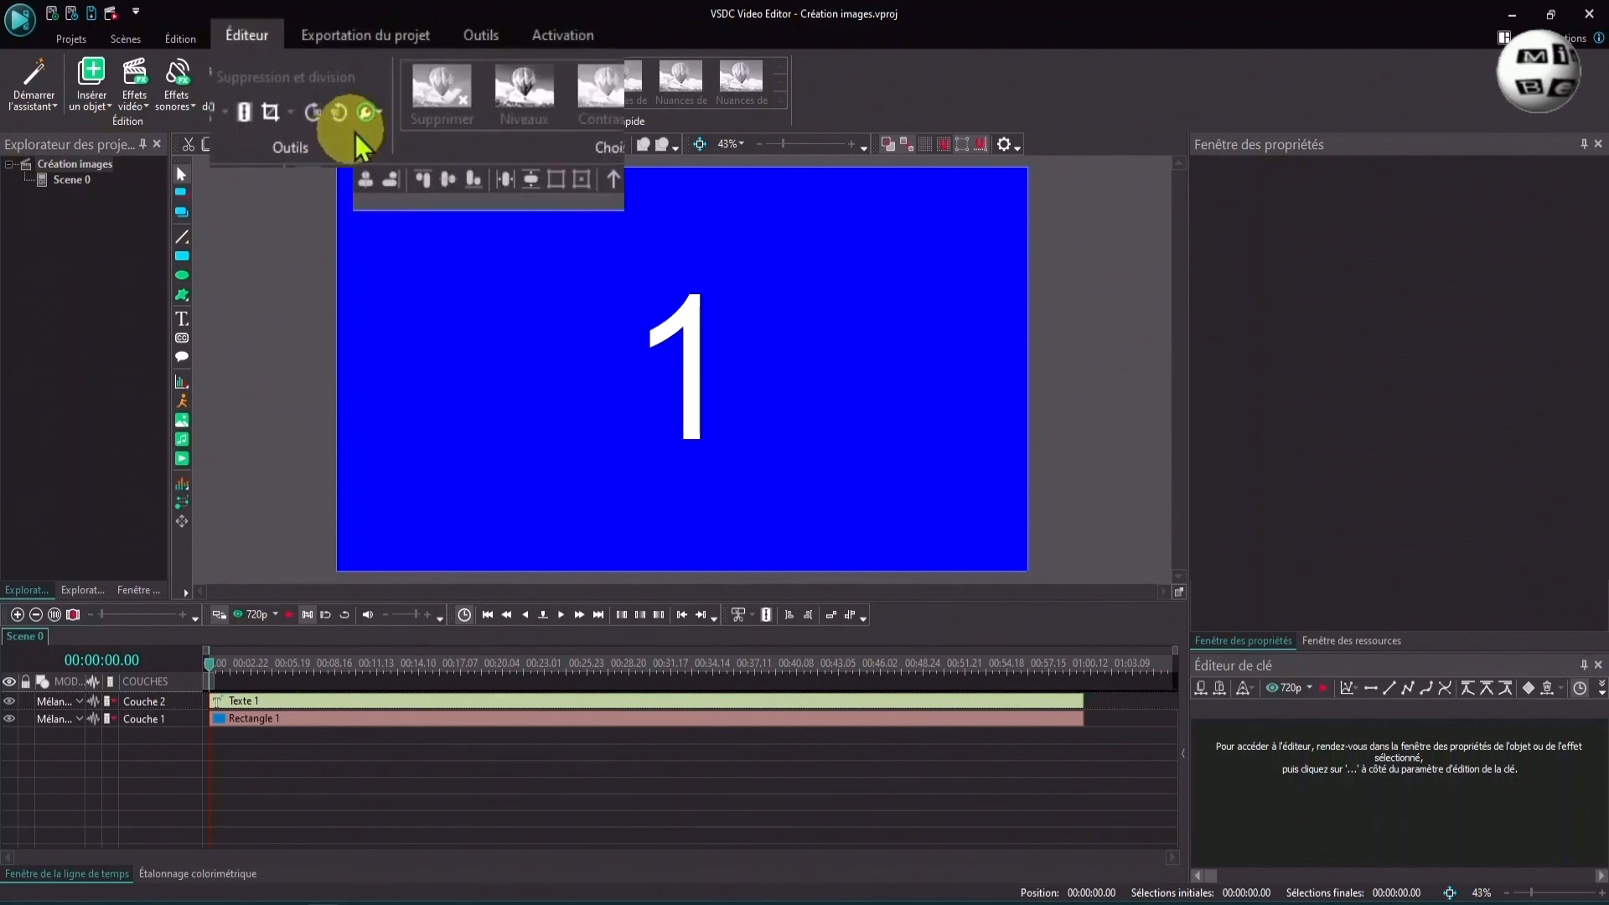
Take a snapshot of the scene showing the number 1 on the blue background.
left_click(379, 113)
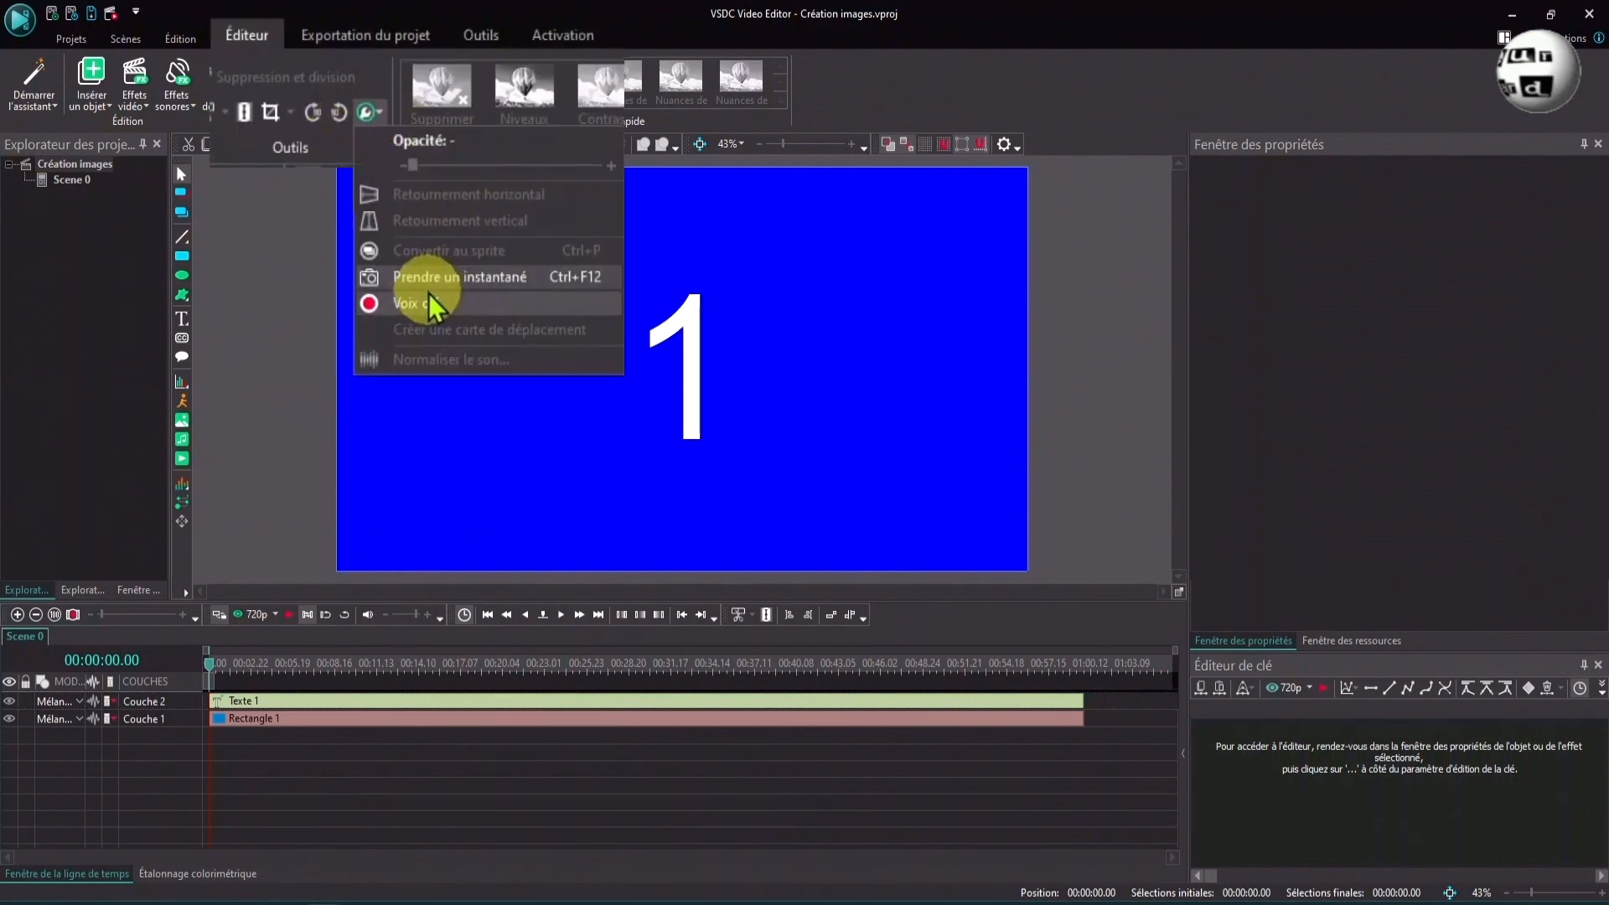
left_click(432, 297)
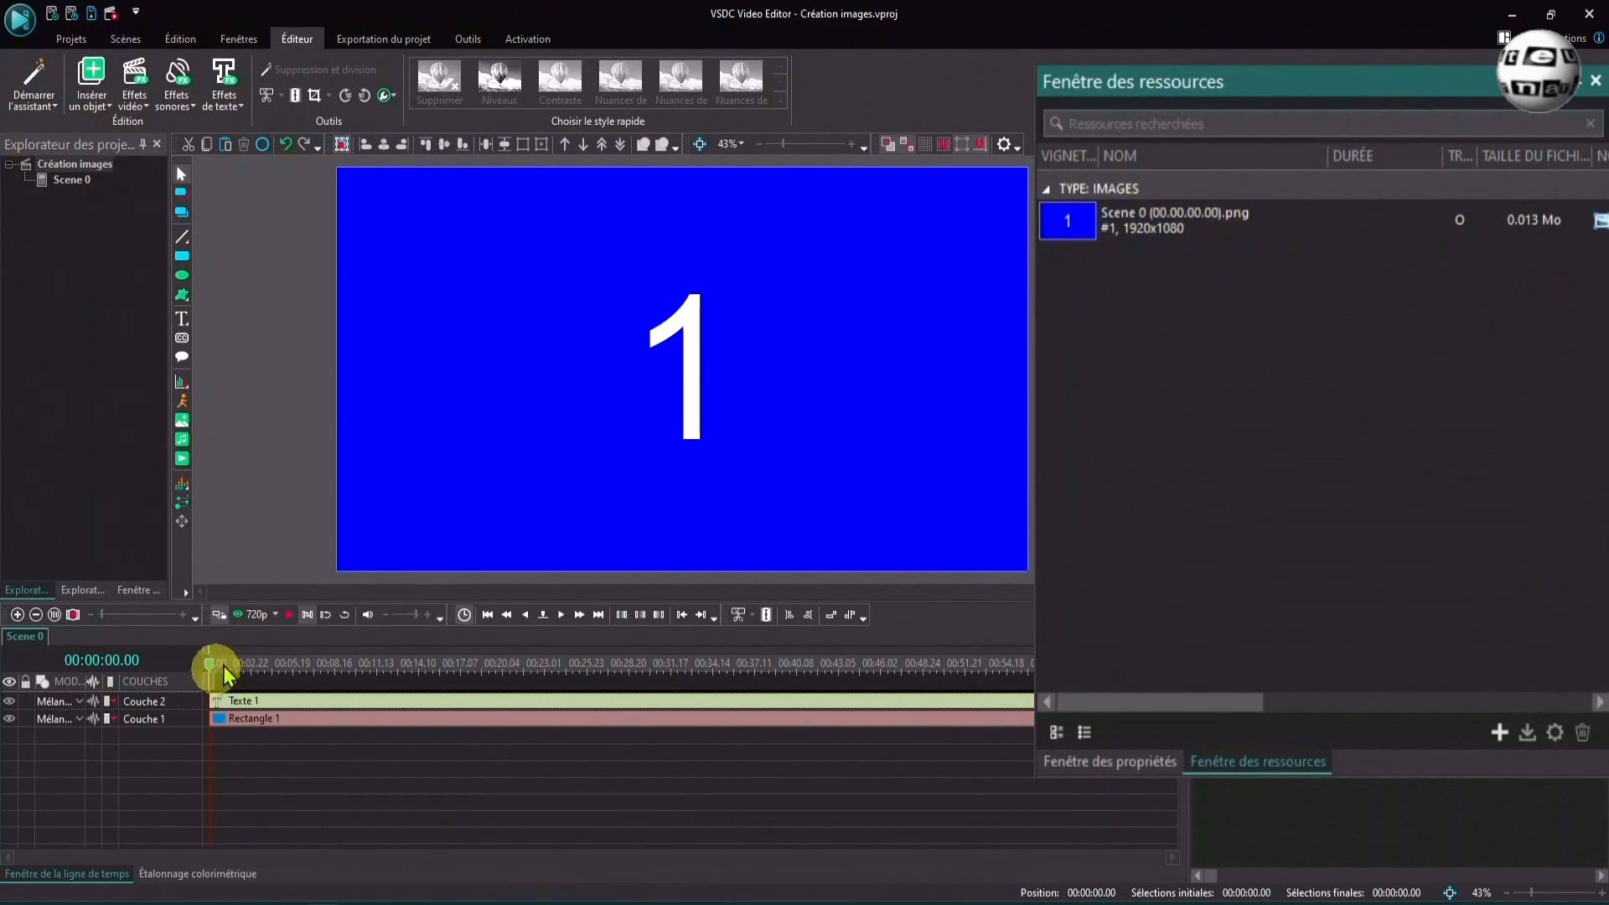
Export the blue number 1 image resource to the 2-Images numérotées folder with the file name 1.
right_click(1067, 235)
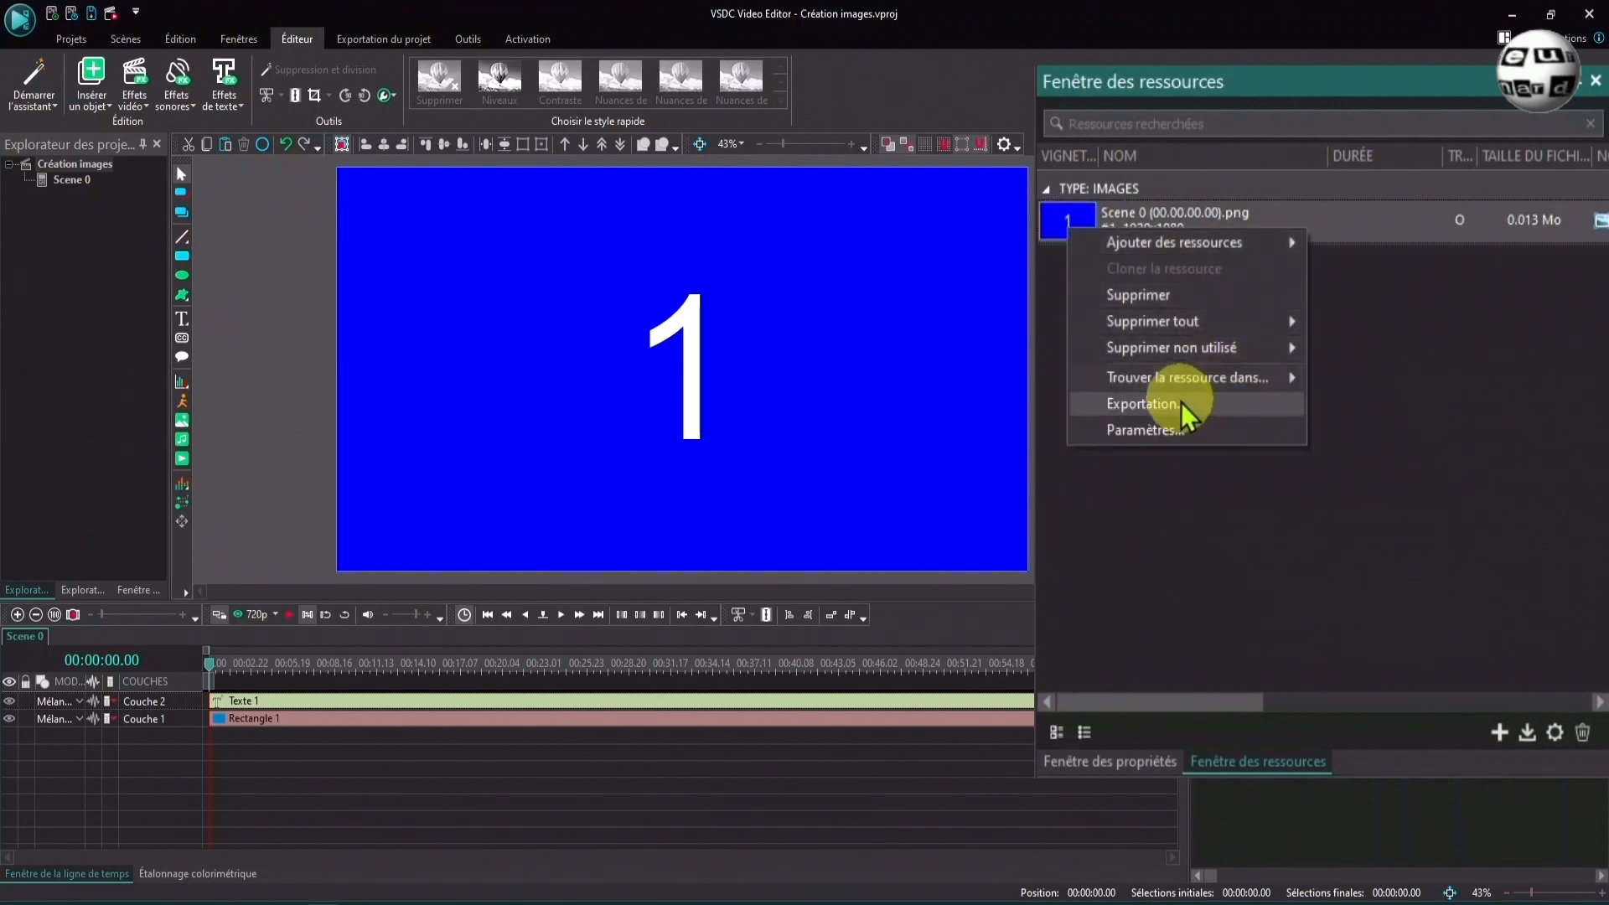
left_click(1180, 403)
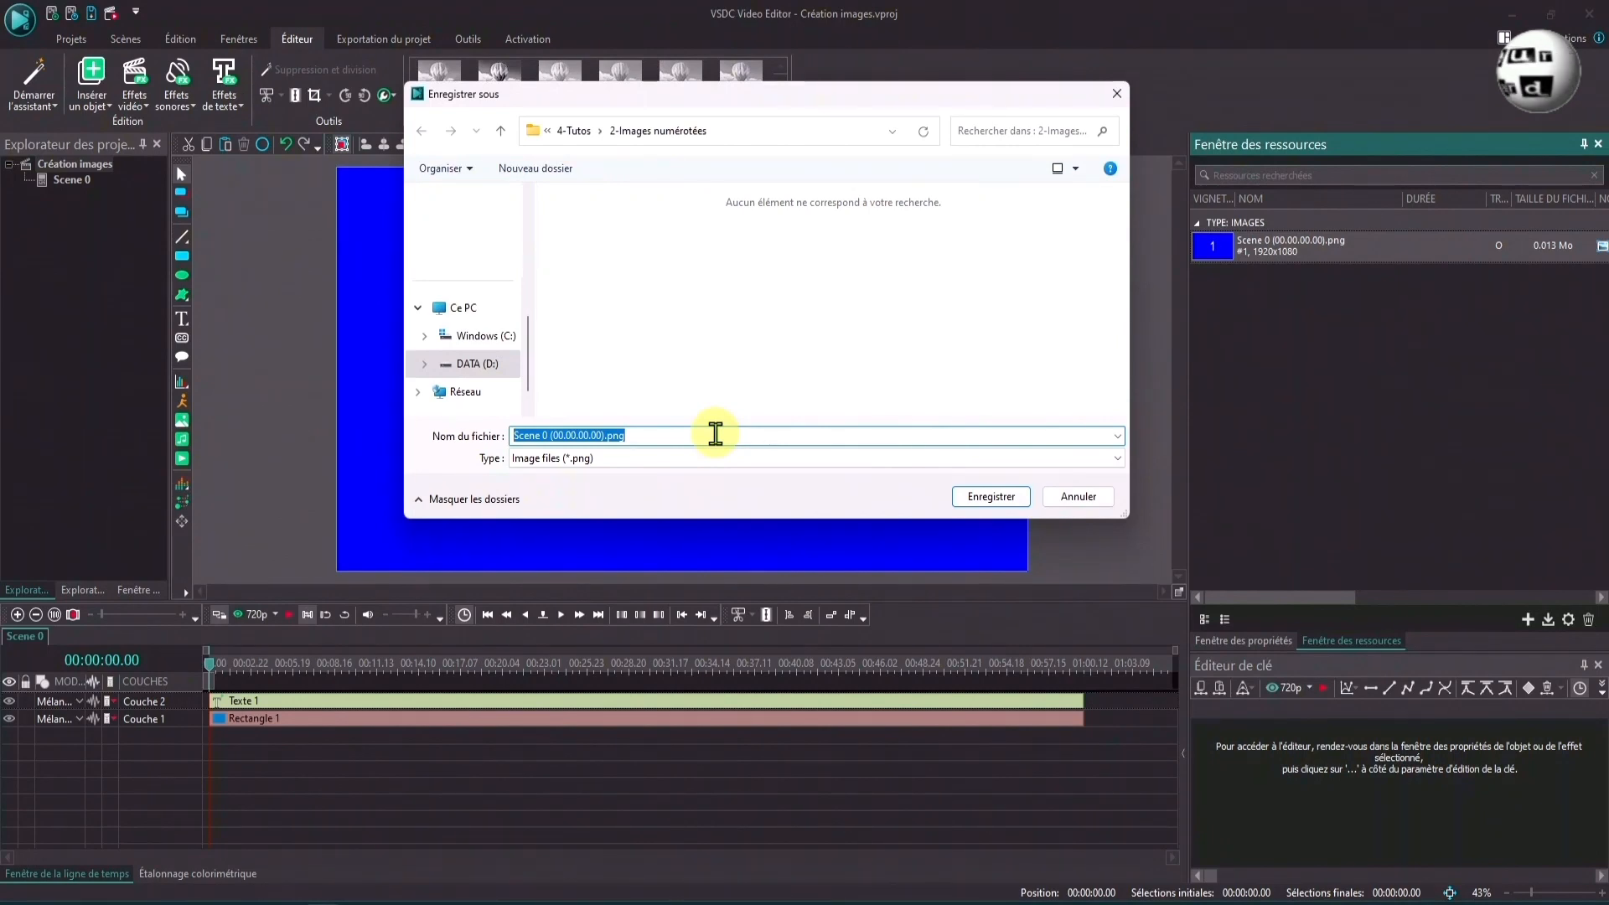
type("1")
key("Return")
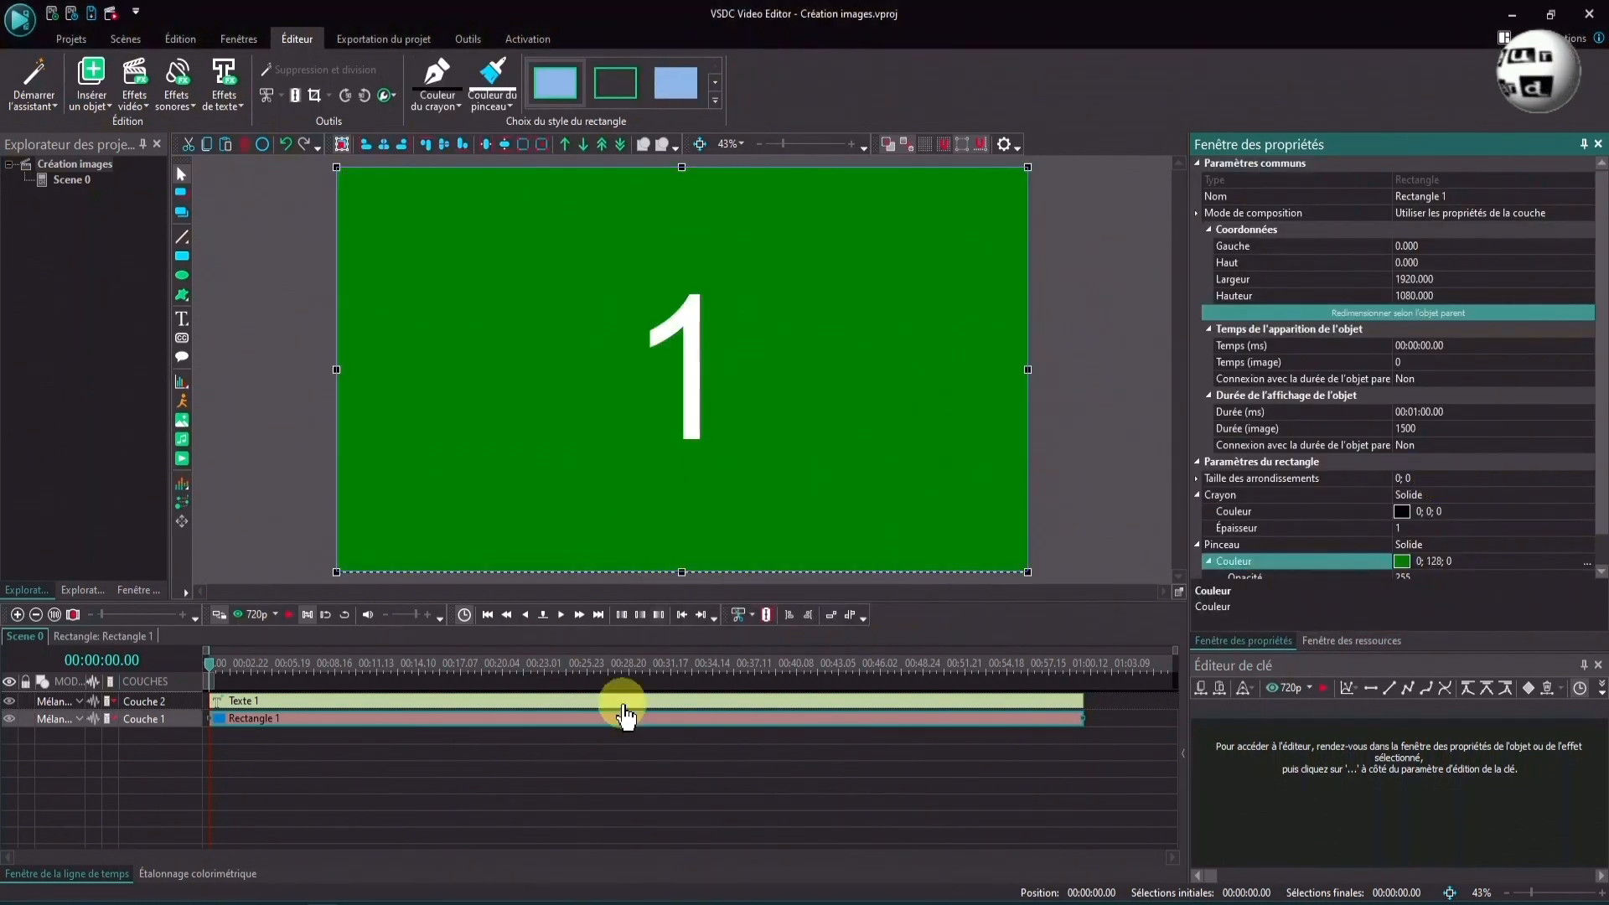
Change the text on the green background to read 2.
double_click(629, 358)
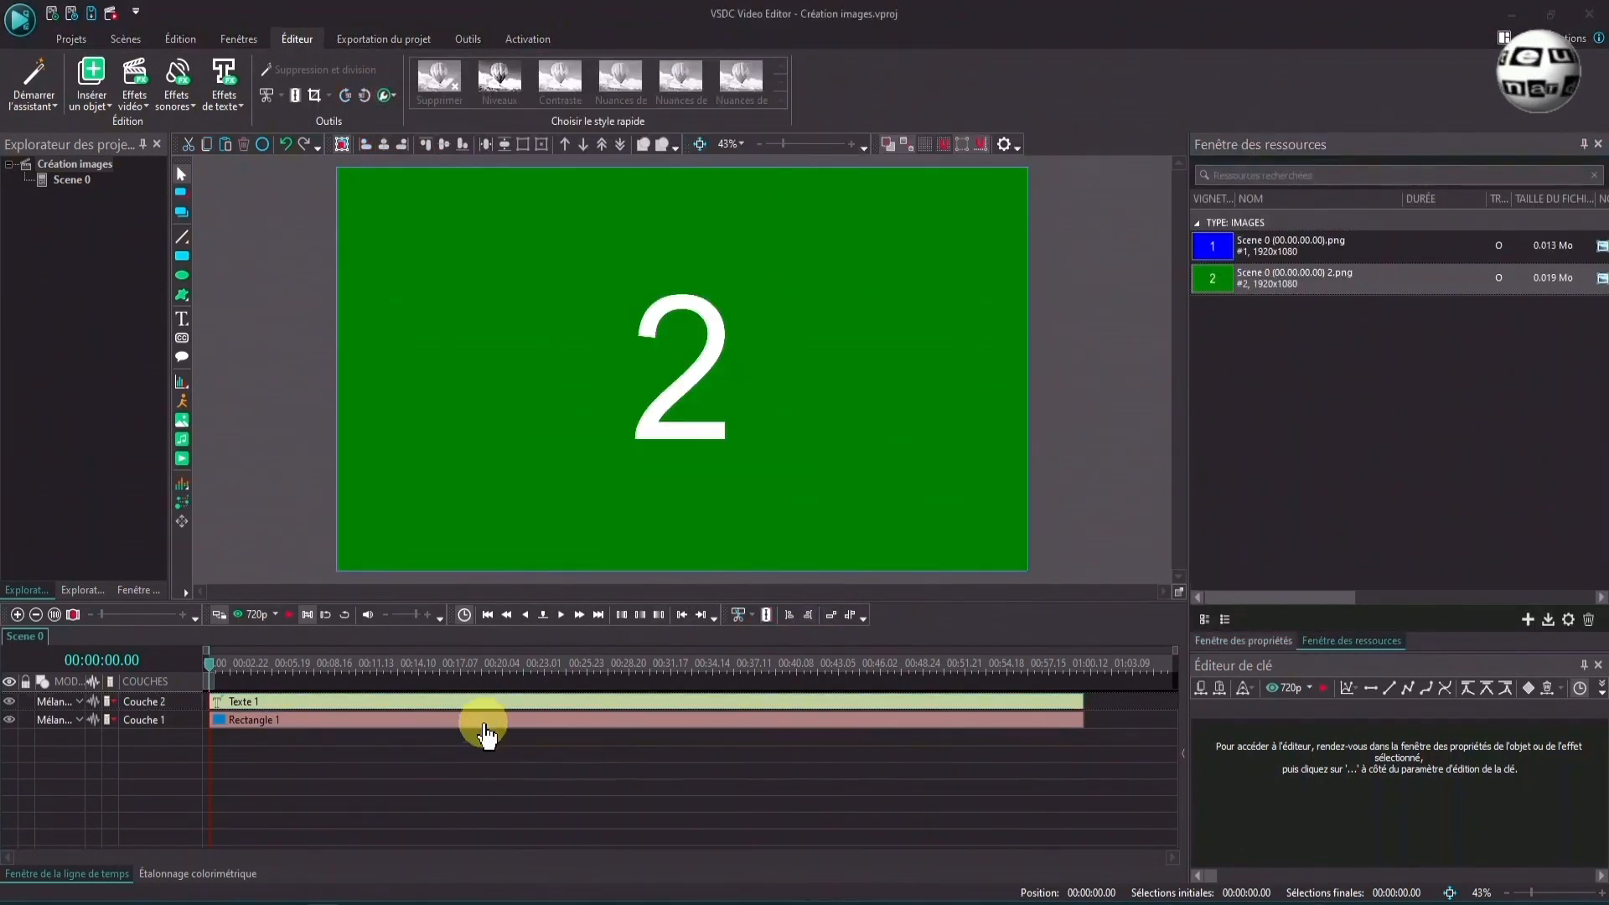
Set the brush colour of Rectangle 1 to red (#FF0000).
left_click(481, 721)
left_click(1587, 562)
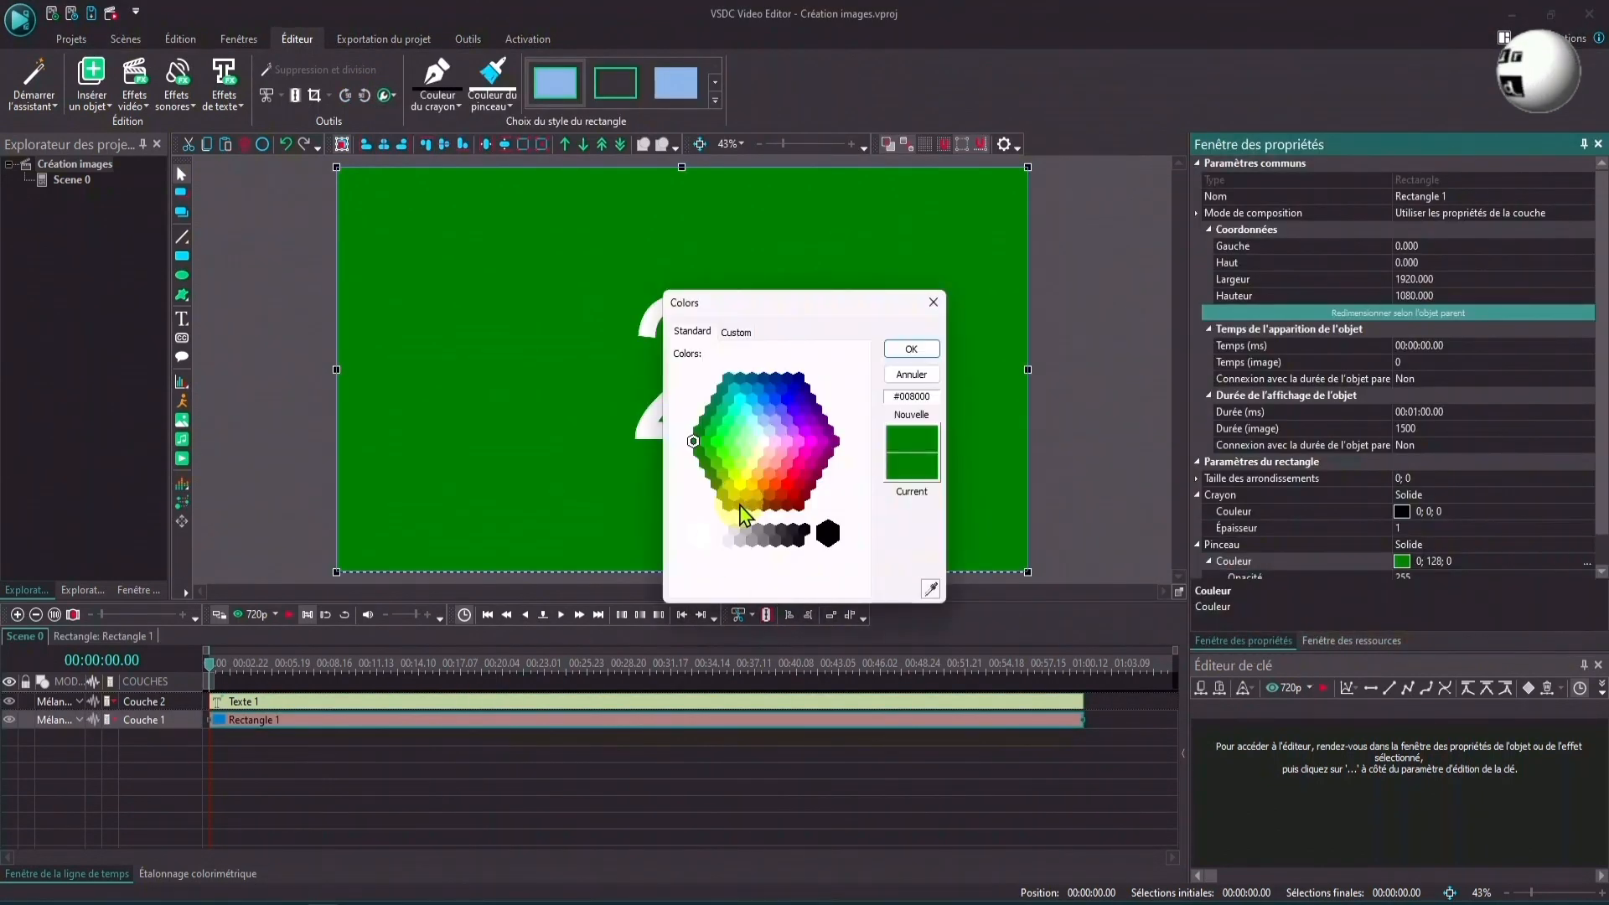
left_click(787, 484)
left_click(904, 354)
Replace the text with 3, take a snapshot of the scene and export it as 3.png.
left_click(475, 700)
double_click(650, 377)
type("3")
key("Return")
key("BackSpace")
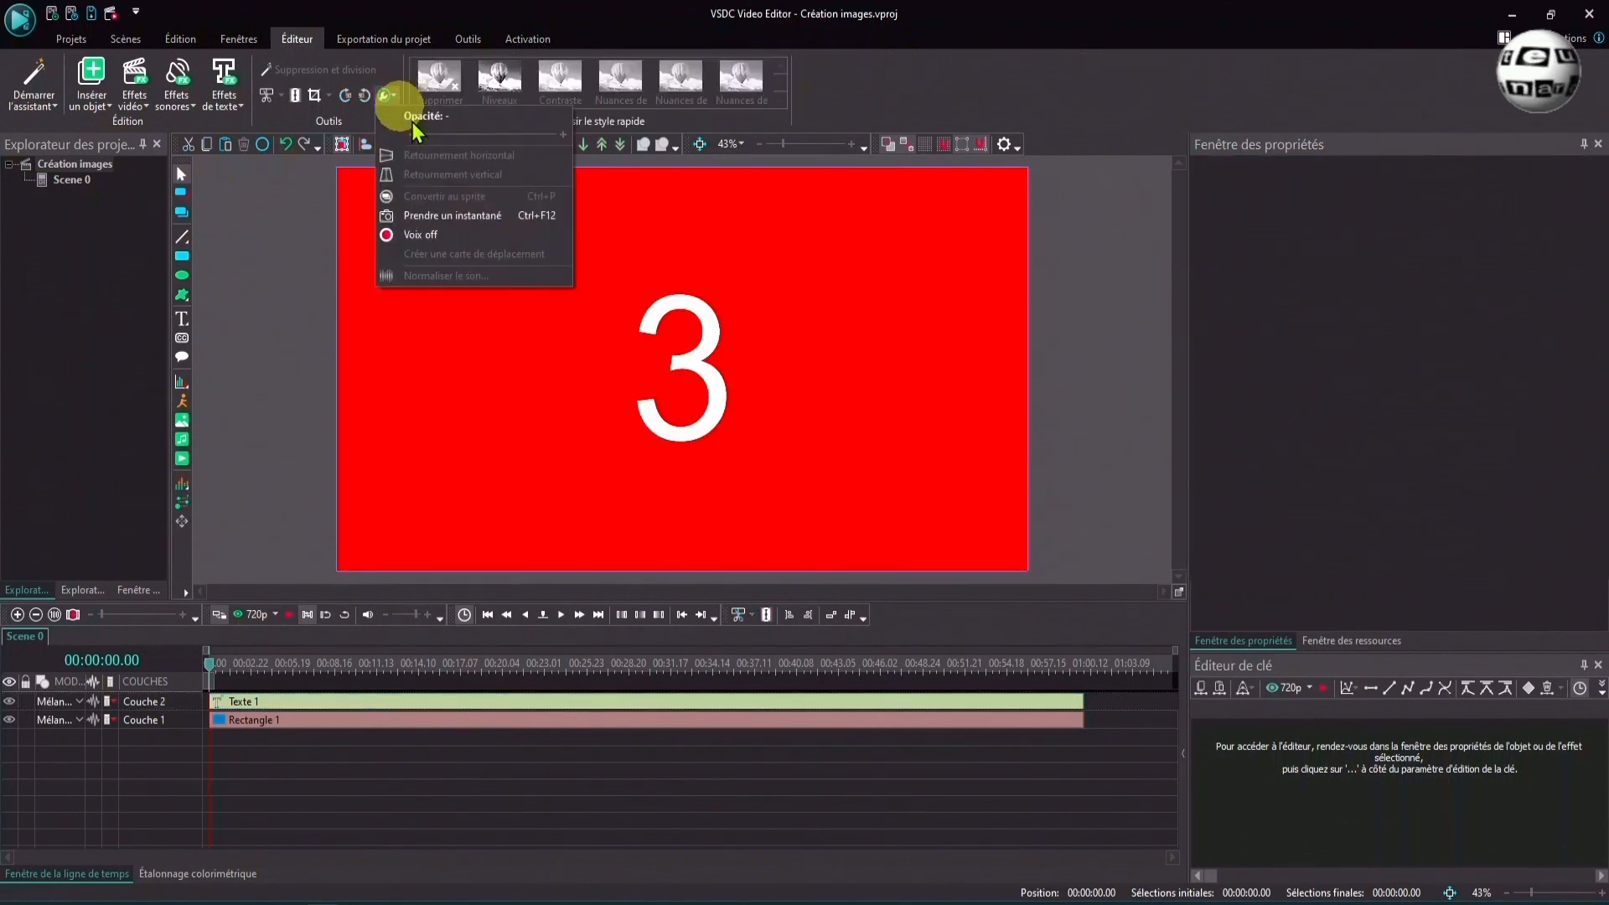
right_click(1258, 316)
key("Return")
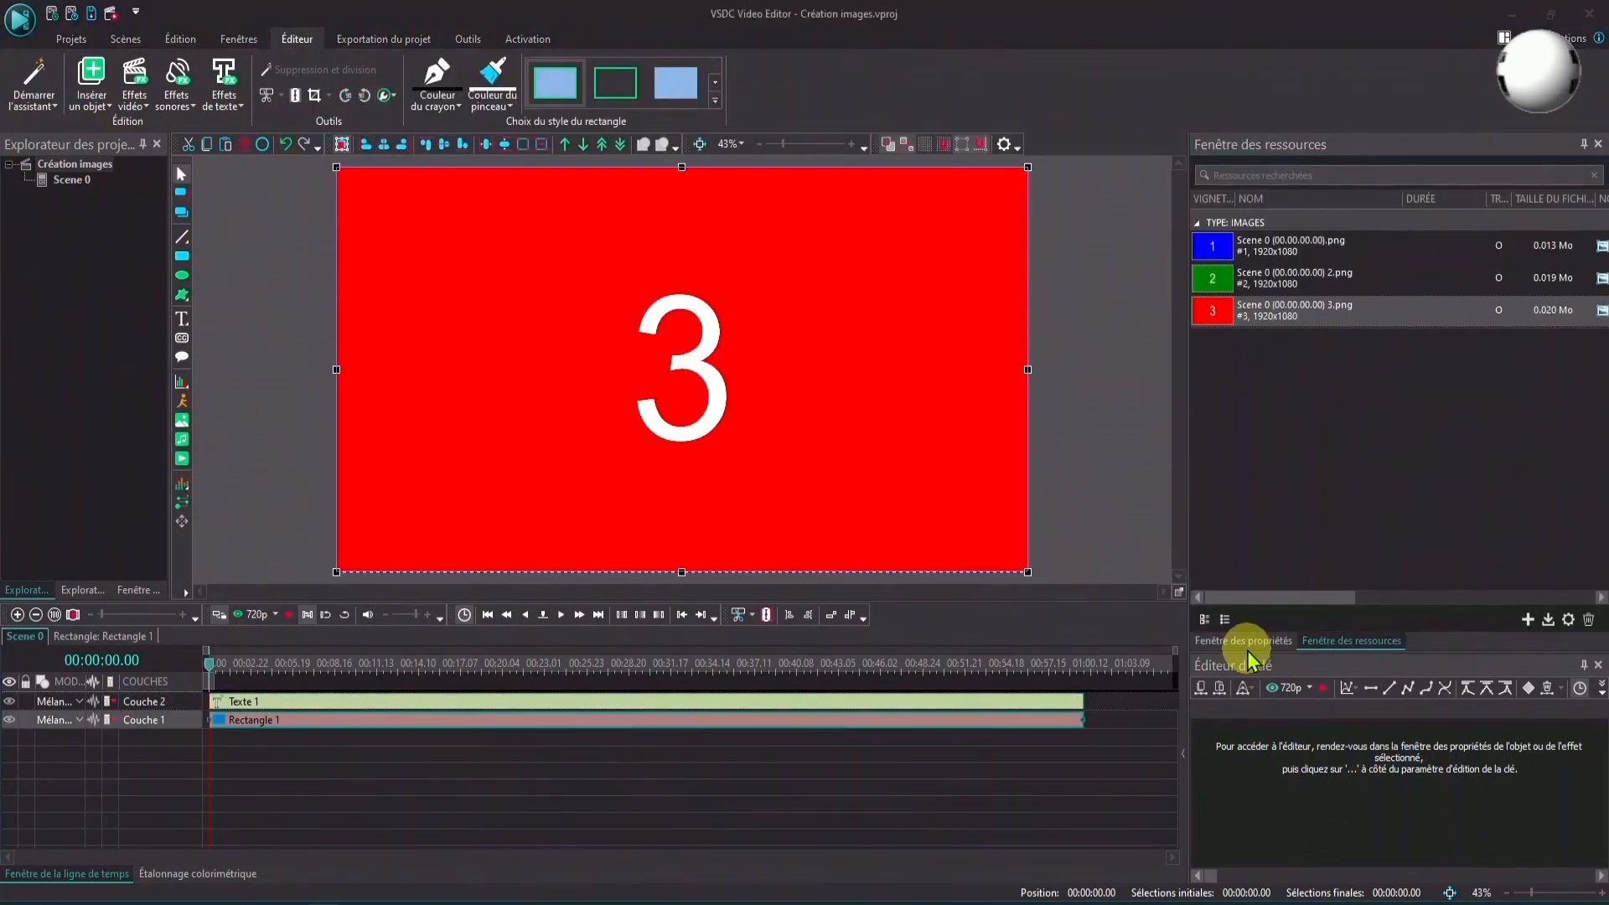
Set the brush colour of Rectangle 1 to amber yellow.
left_click(1247, 644)
left_click(1586, 562)
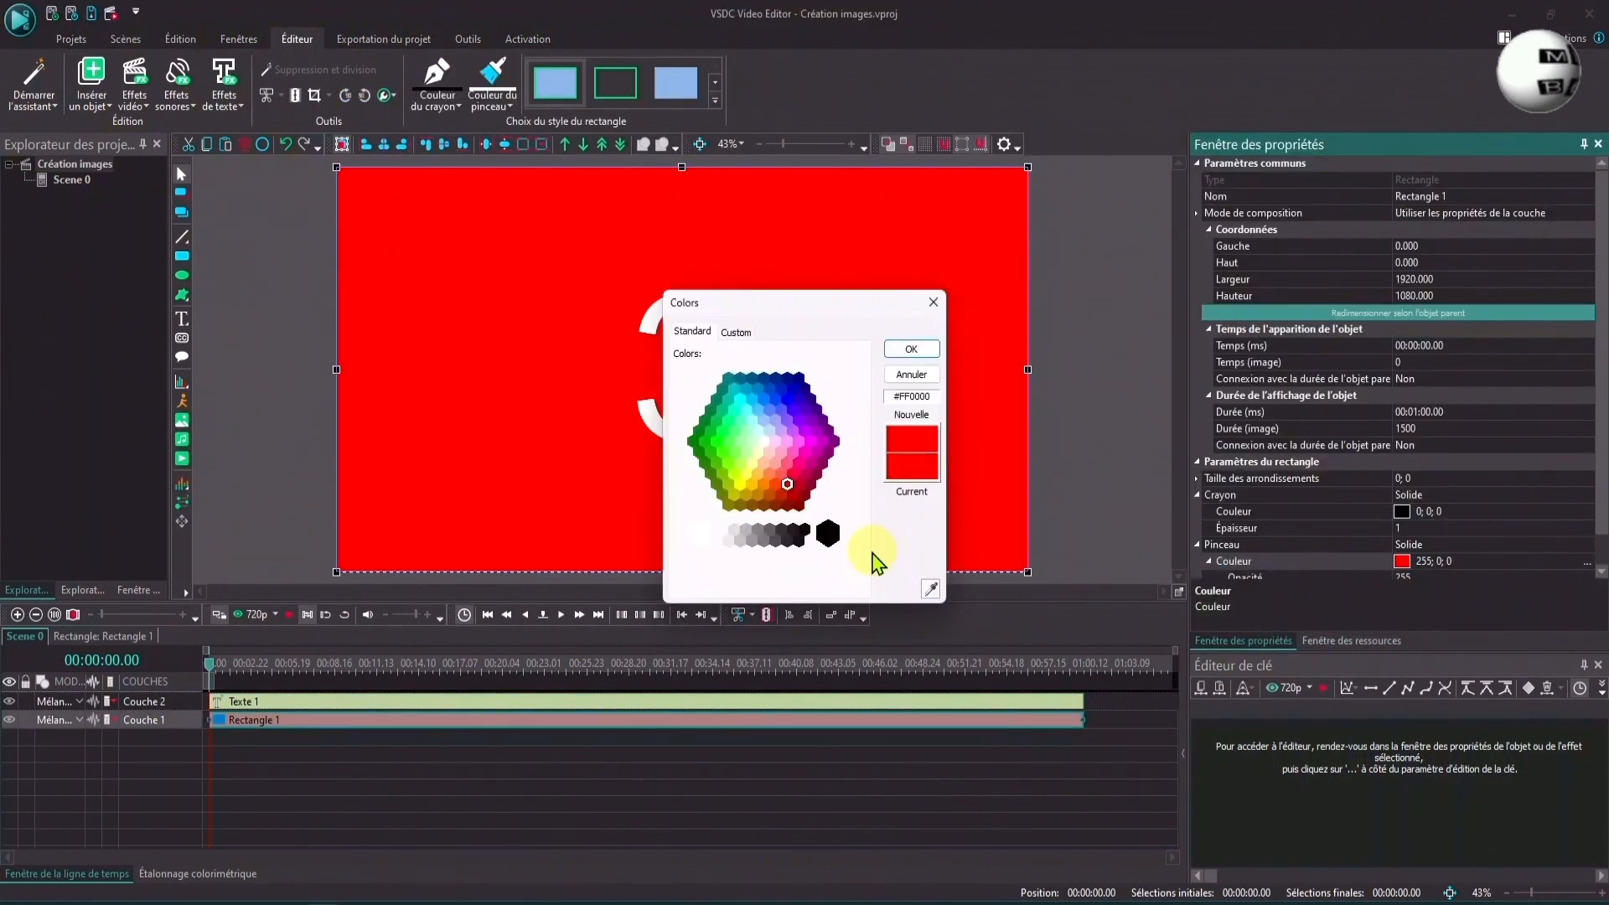
left_click(762, 496)
left_click(911, 349)
Replace the text with 4, take a snapshot of the scene and export it as 4.png.
double_click(719, 377)
type("4")
right_click(1233, 344)
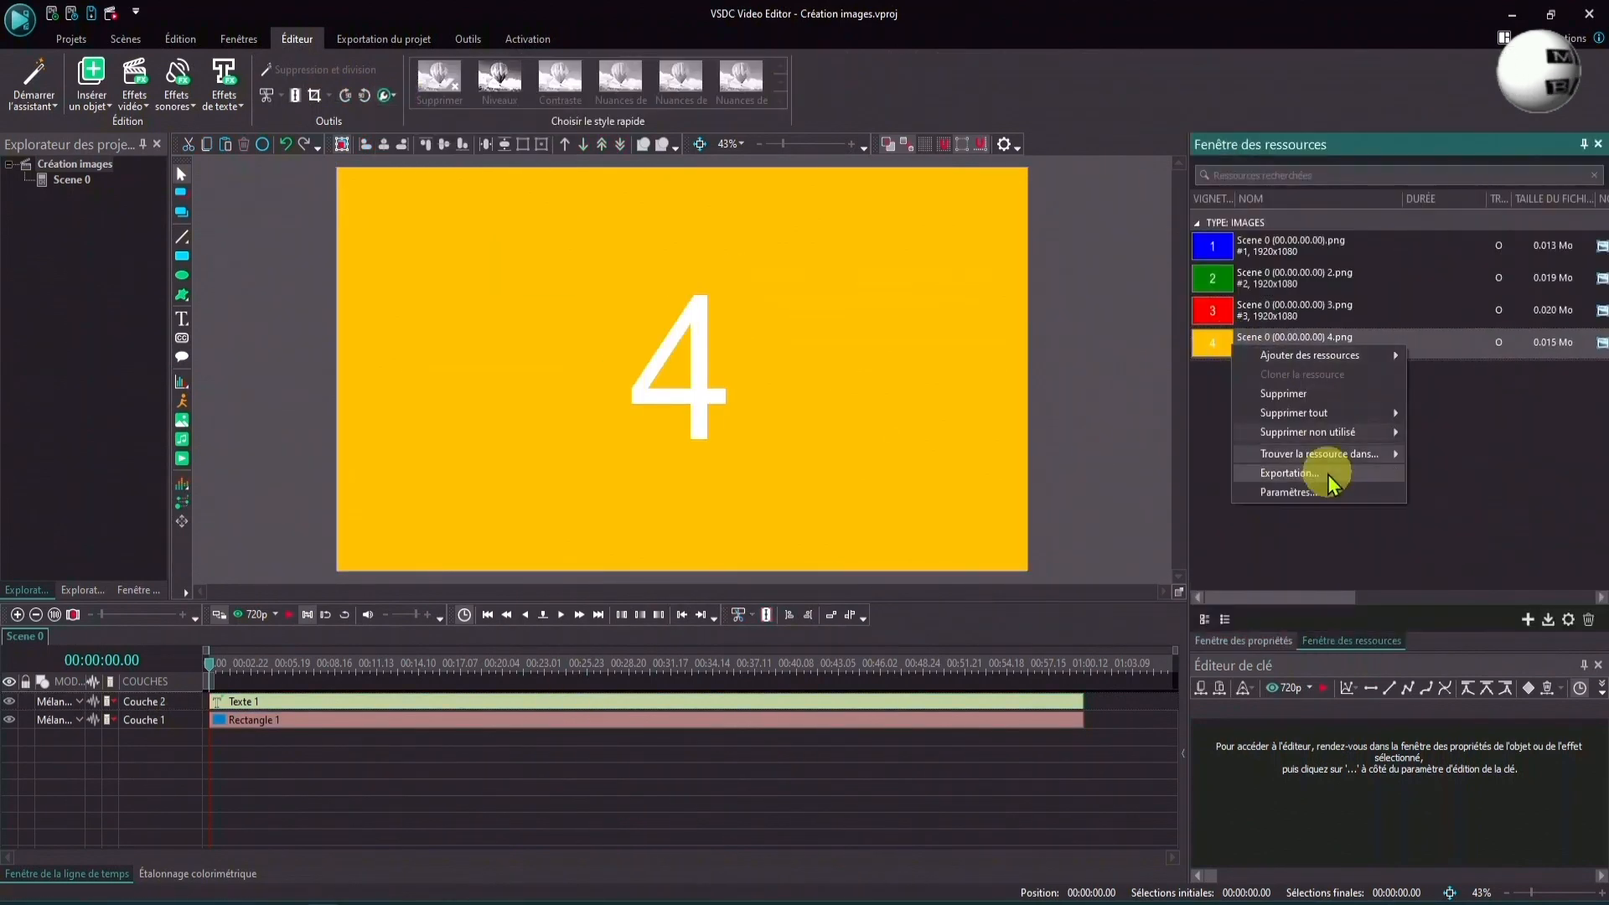
left_click(1328, 474)
key("Return")
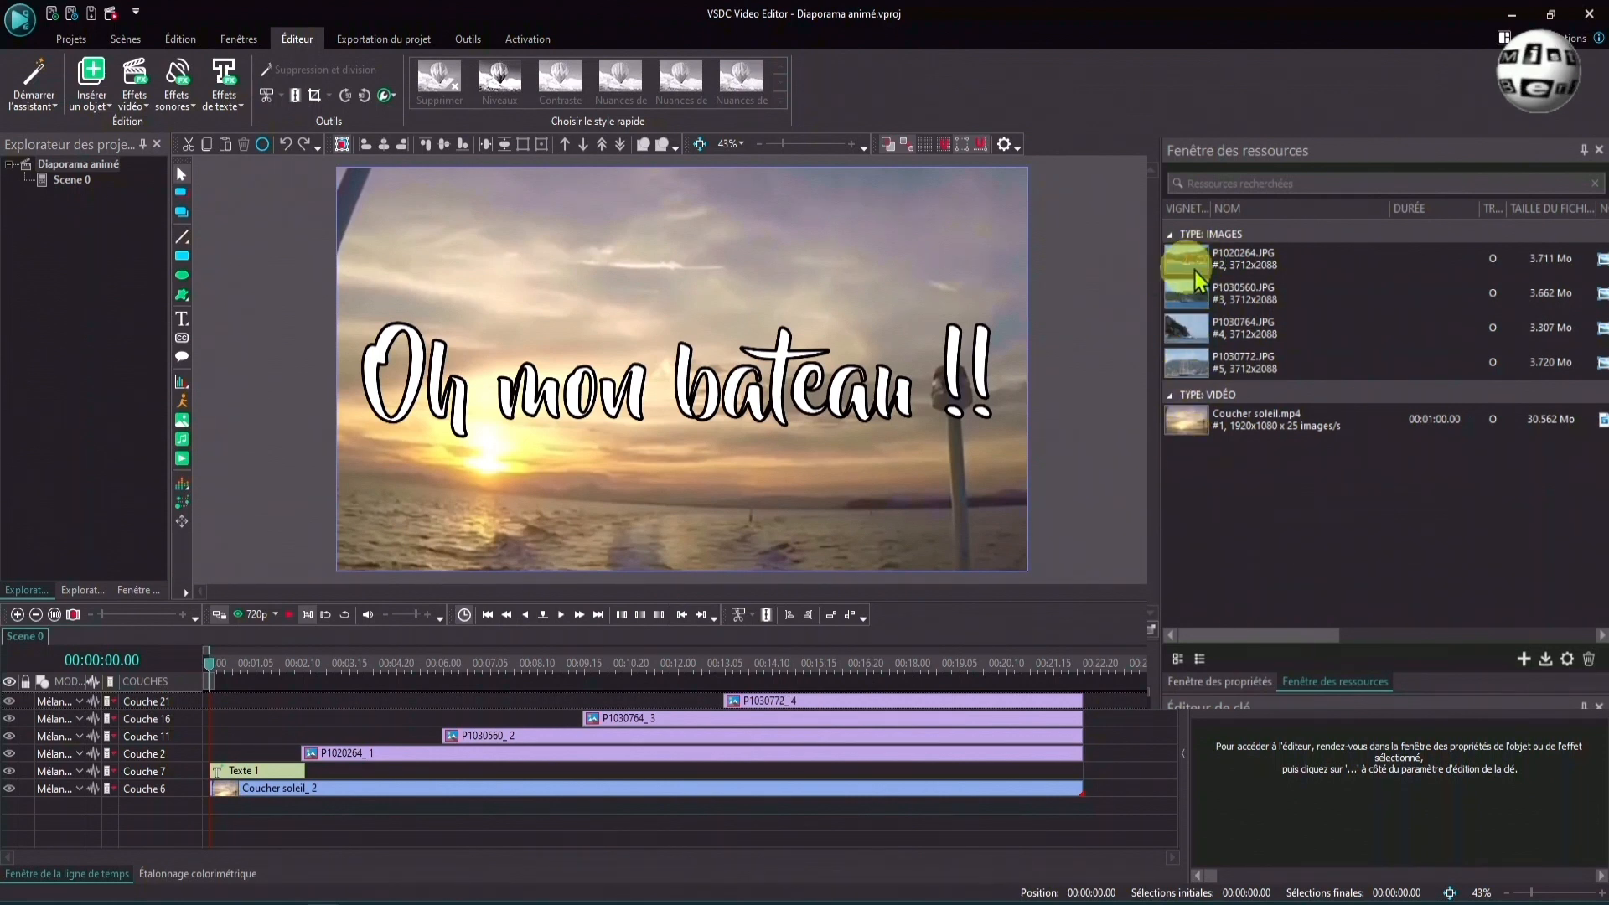
In the Diaporama animé project, import 1.png from 2-Images numérotées in place of the P1020264 image resource.
right_click(1232, 262)
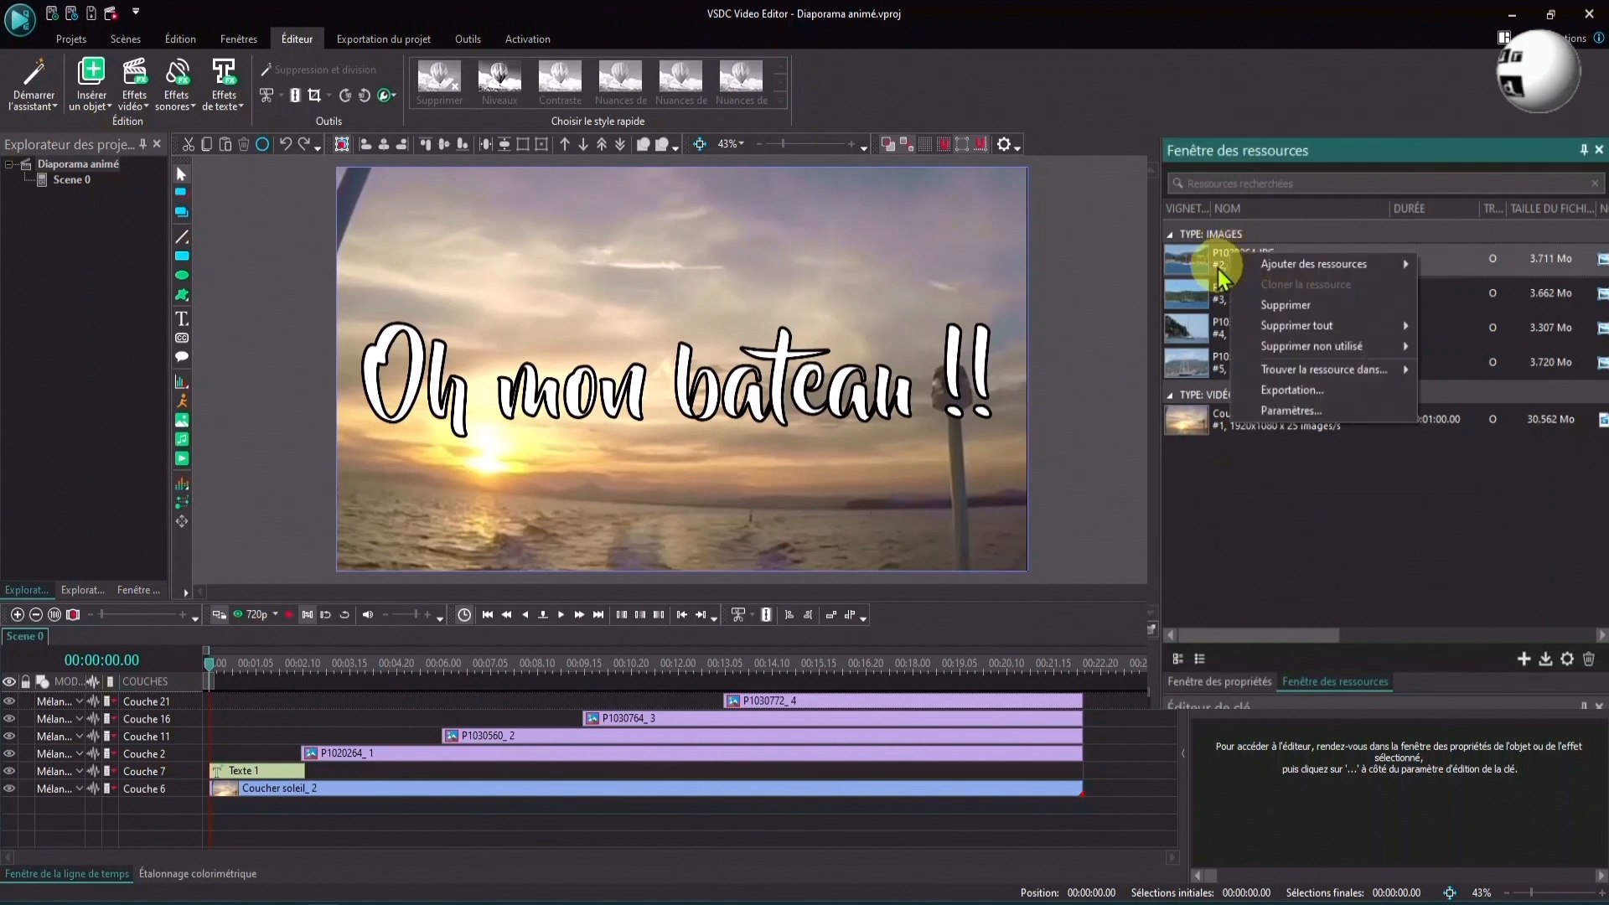
left_click(1289, 411)
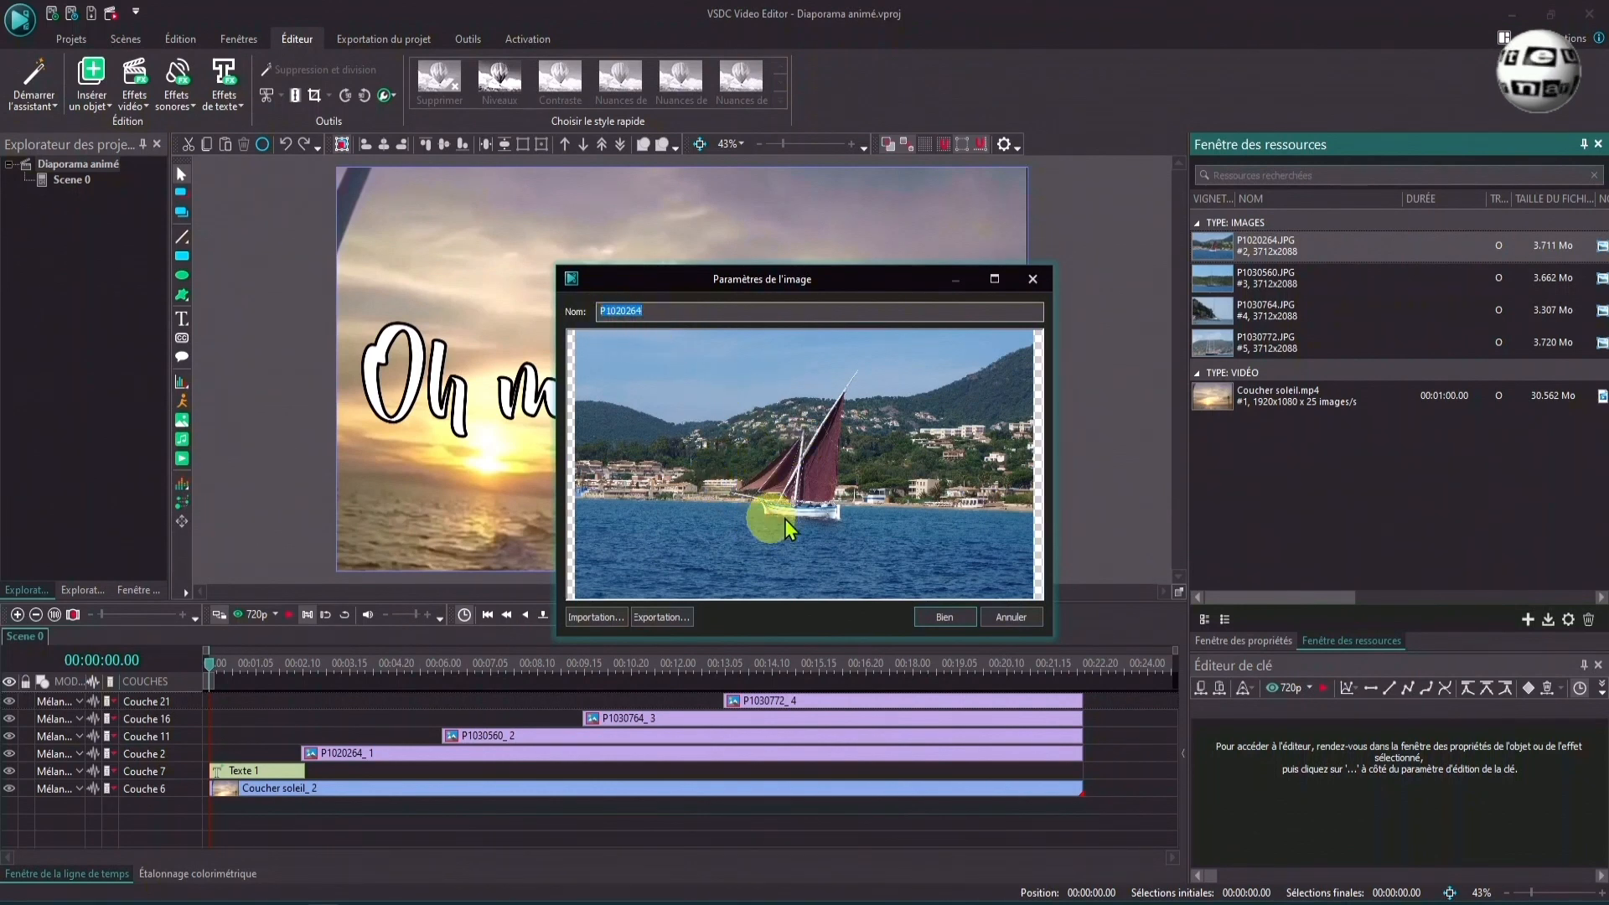
left_click(611, 620)
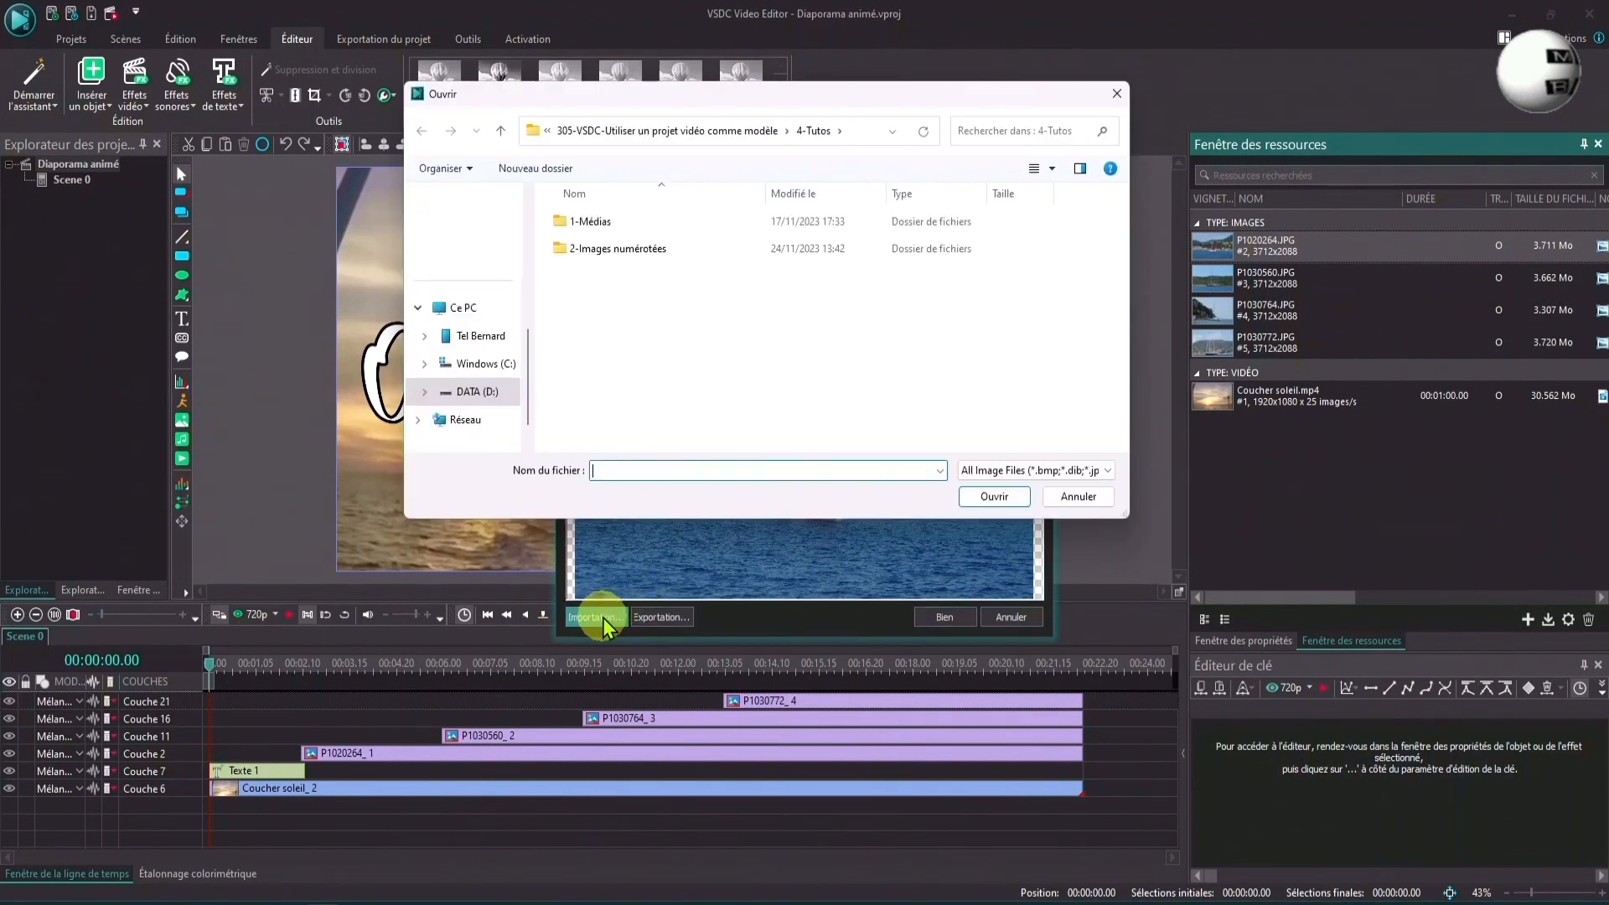
double_click(608, 252)
left_click(602, 247)
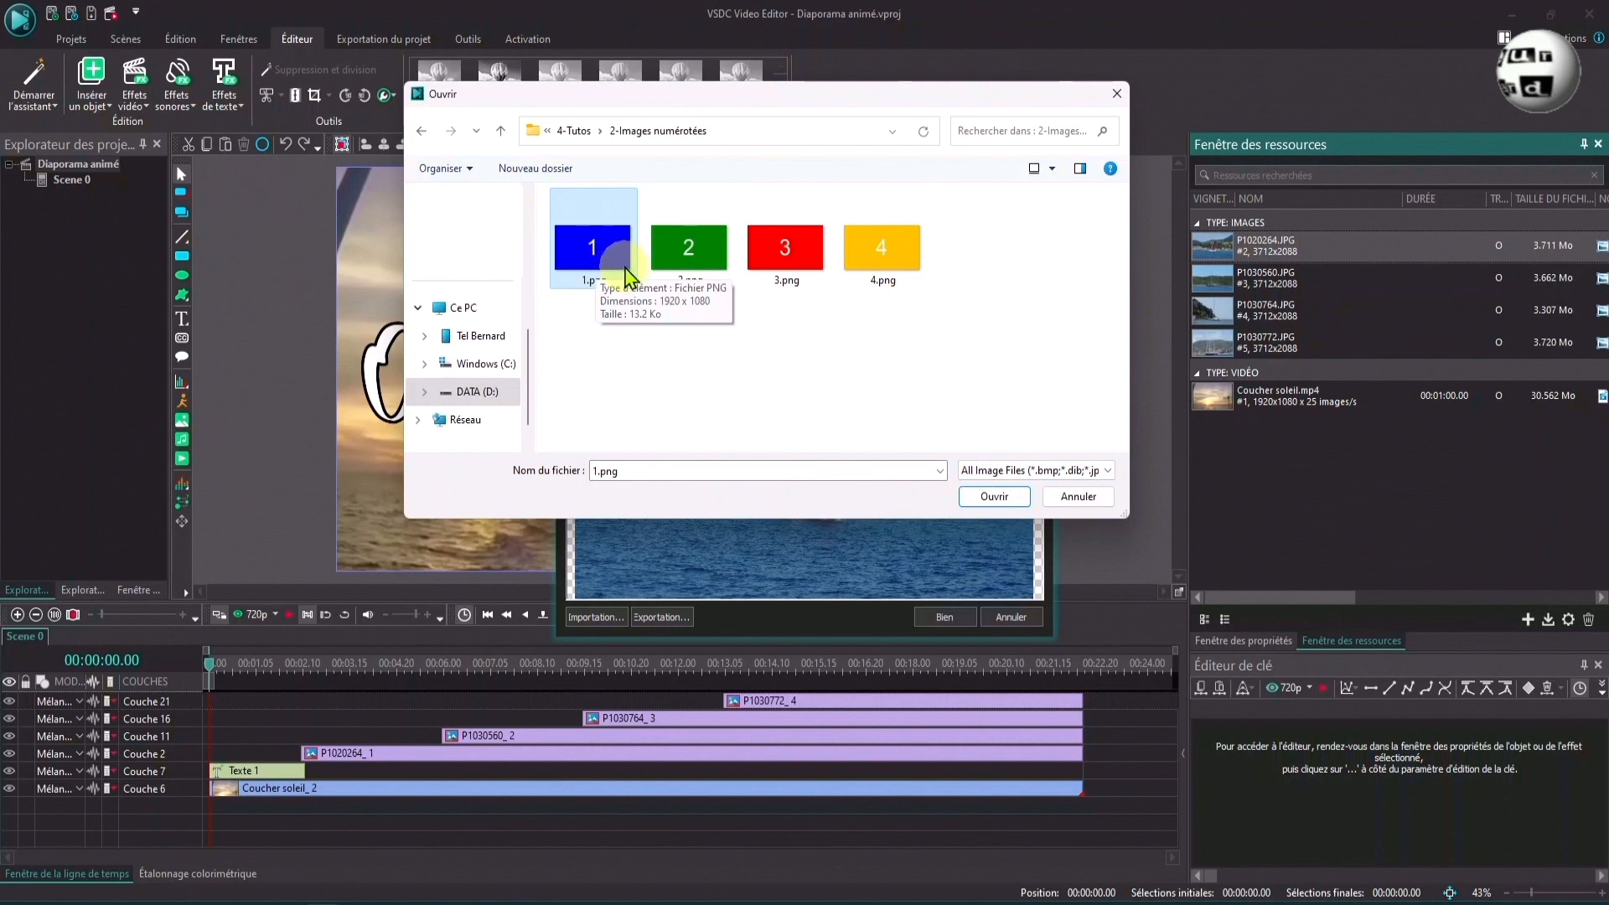
left_click(1026, 497)
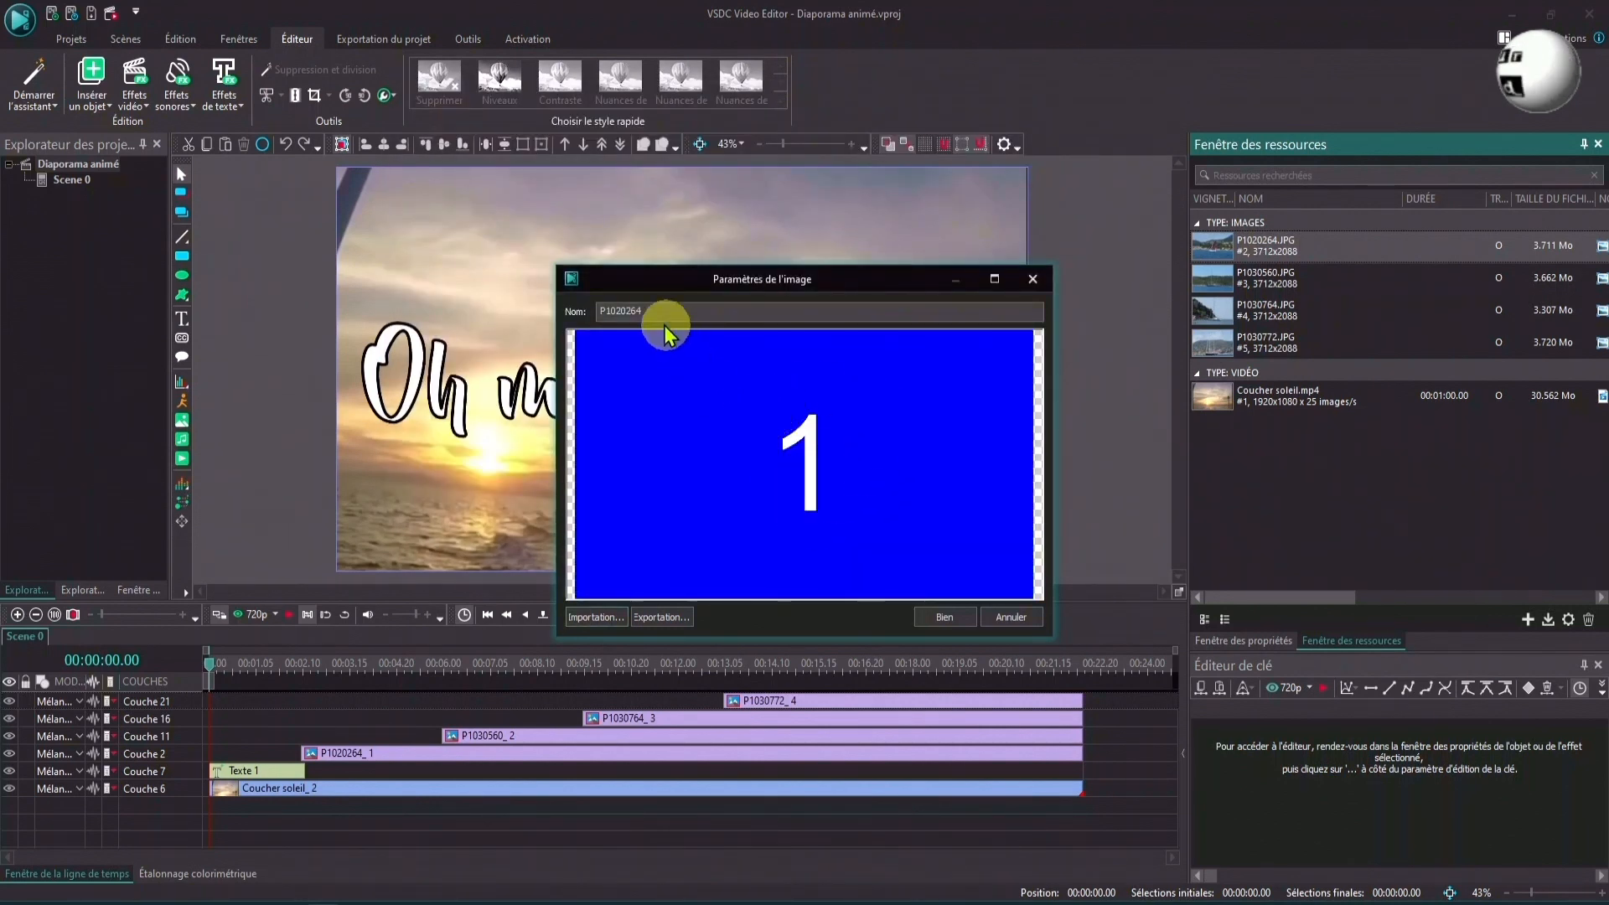
Rename the replaced P1020264 image resource to 1 and apply its settings.
left_click(604, 312)
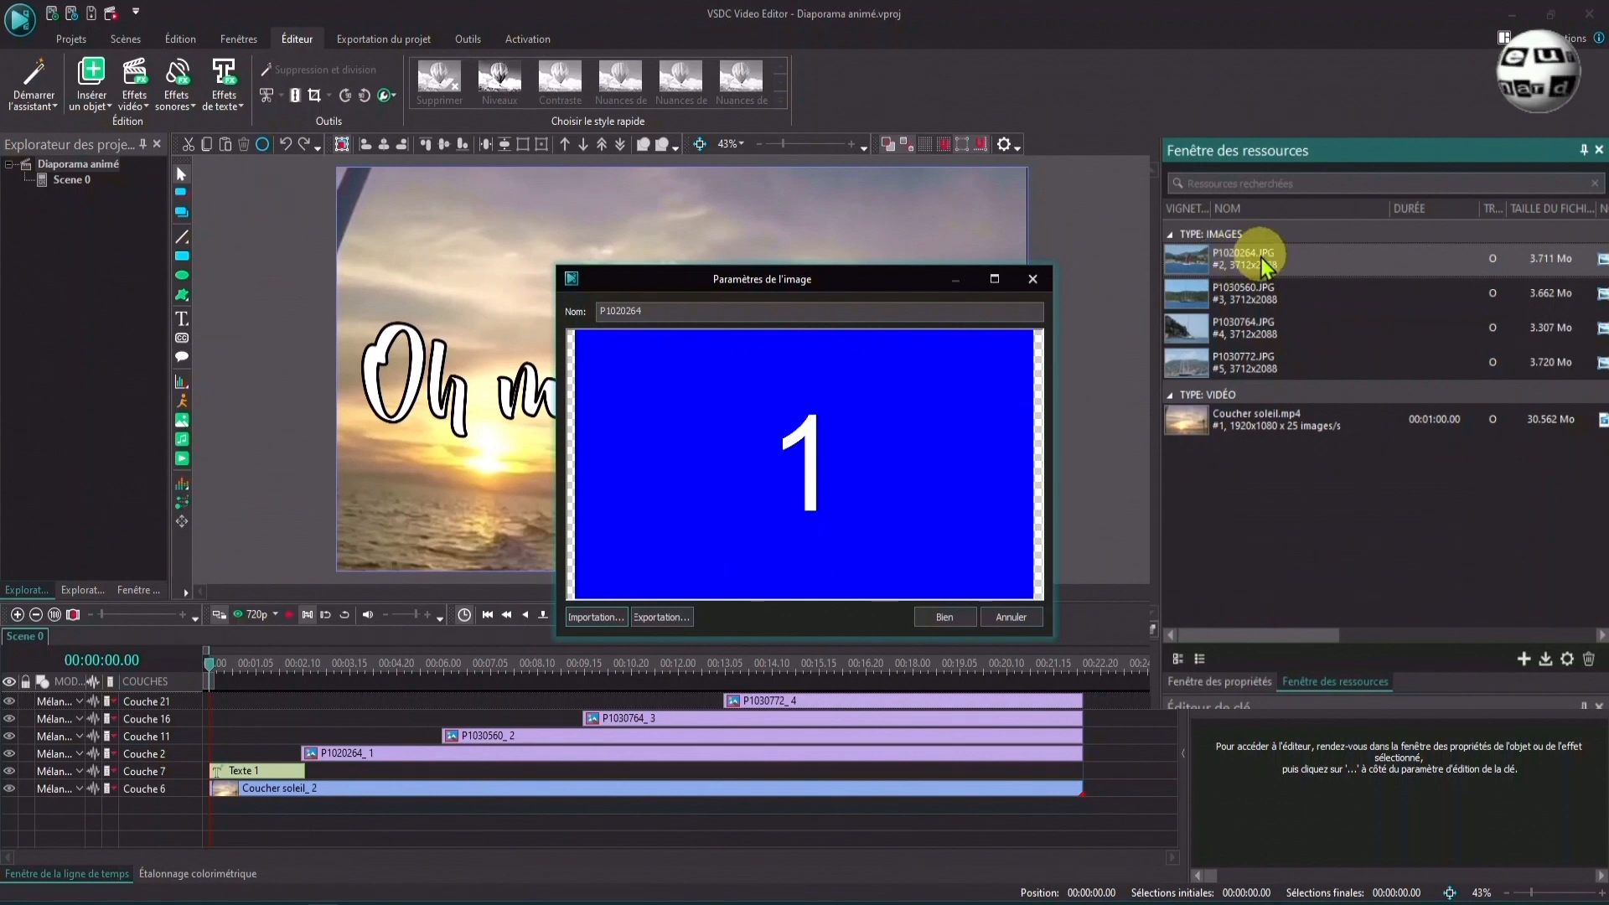
double_click(616, 317)
type("1")
left_click(945, 617)
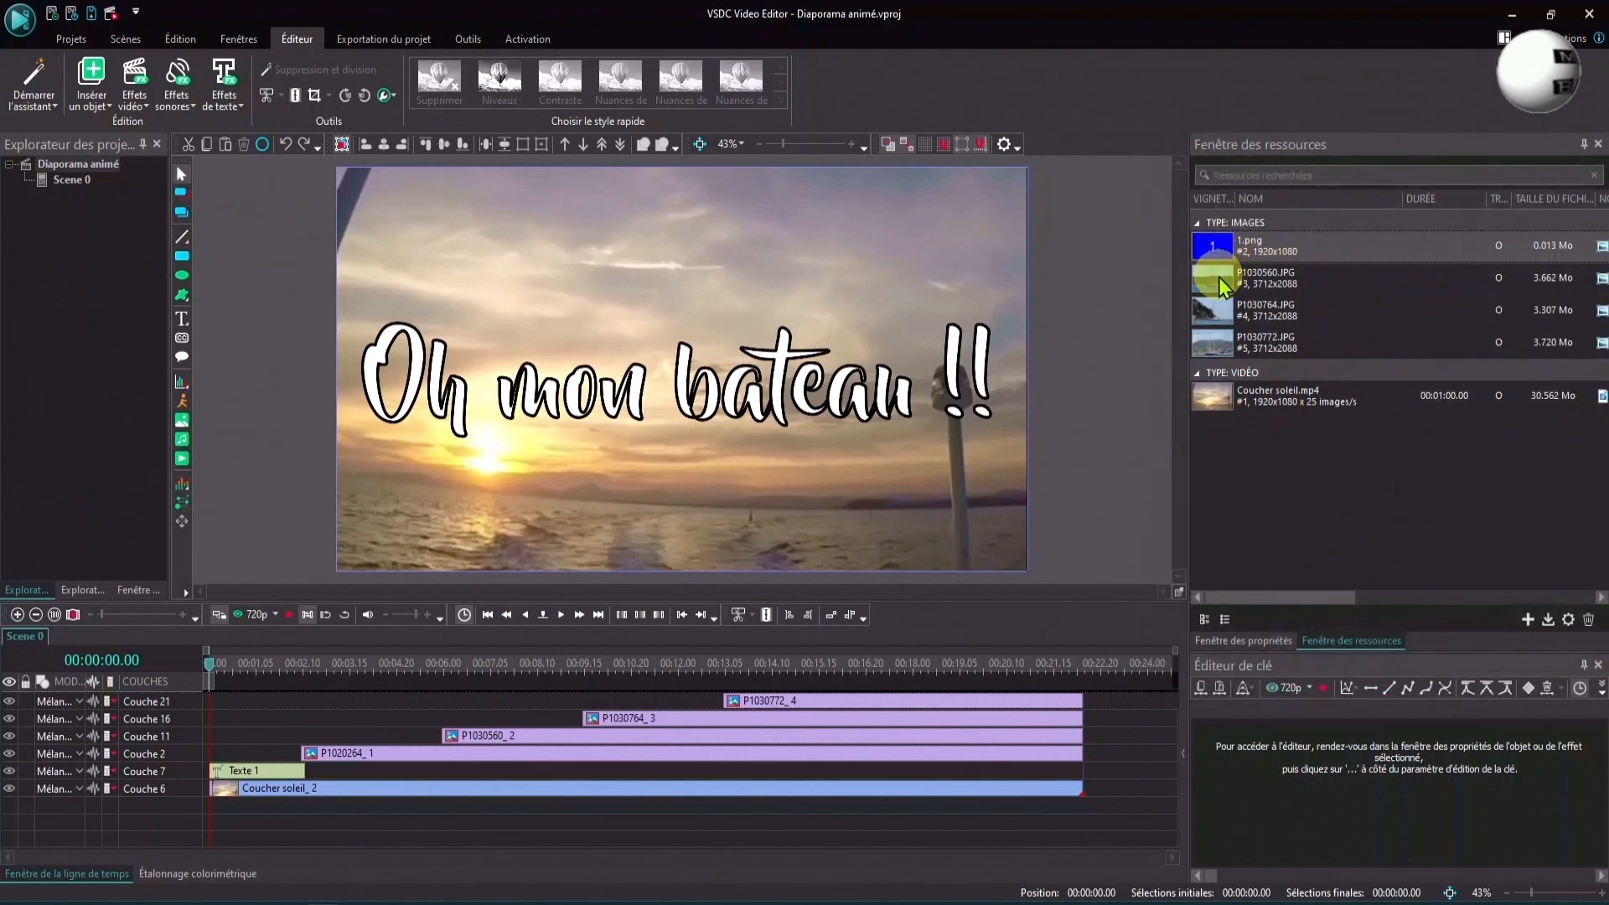
Replace the P1030560 image resource with 2.png, name it 2 and apply the change.
right_click(1222, 284)
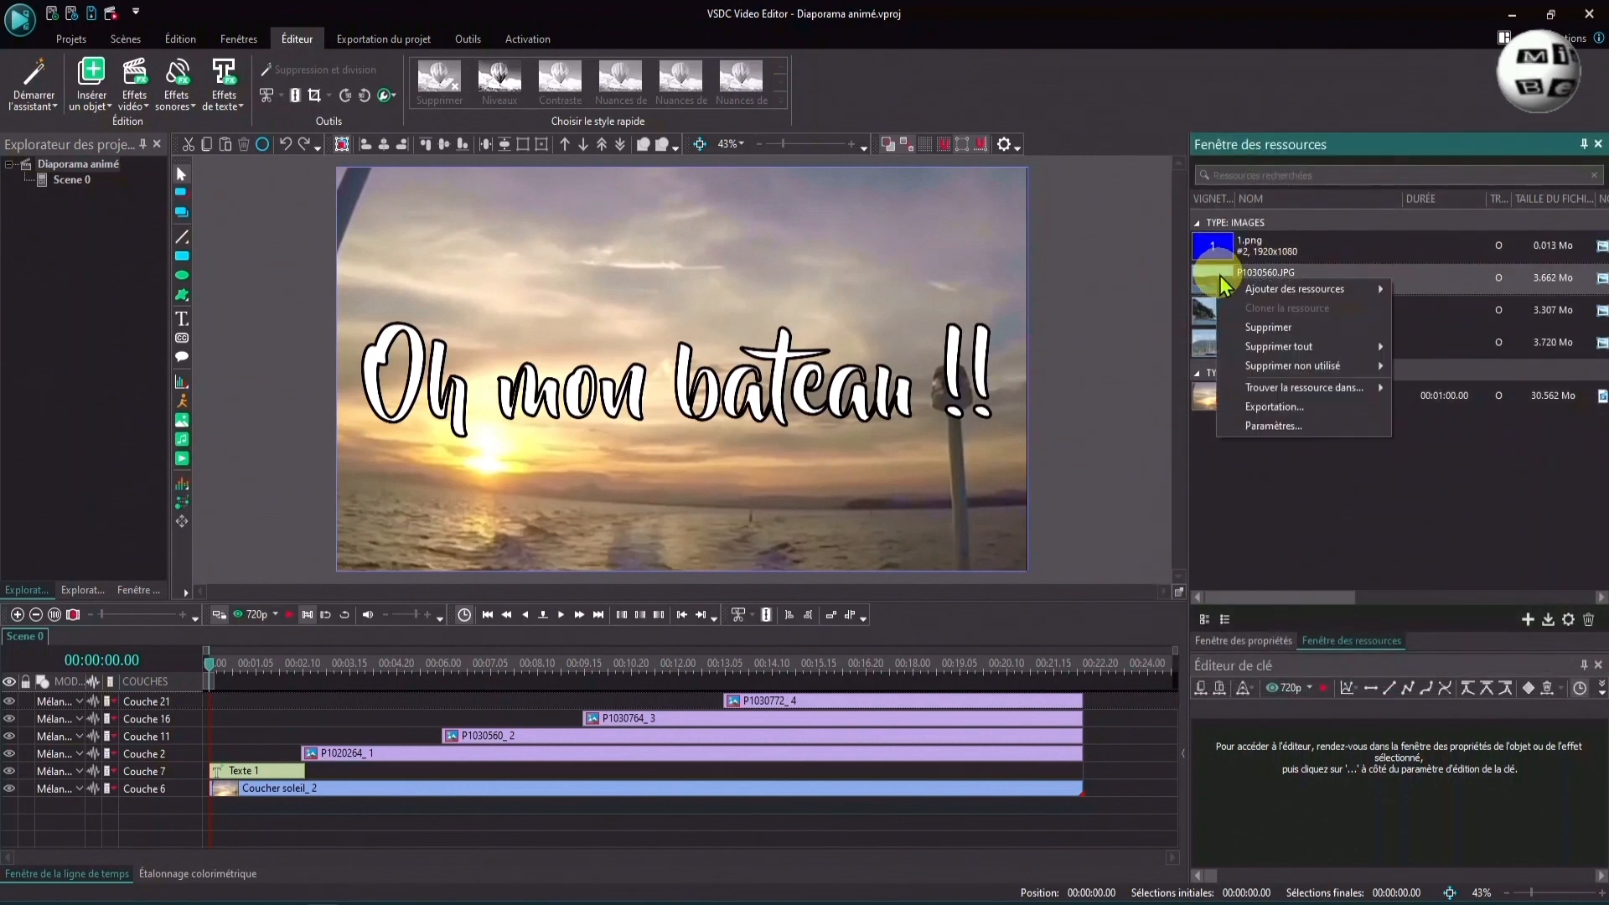
left_click(1264, 421)
left_click(597, 620)
left_click(688, 247)
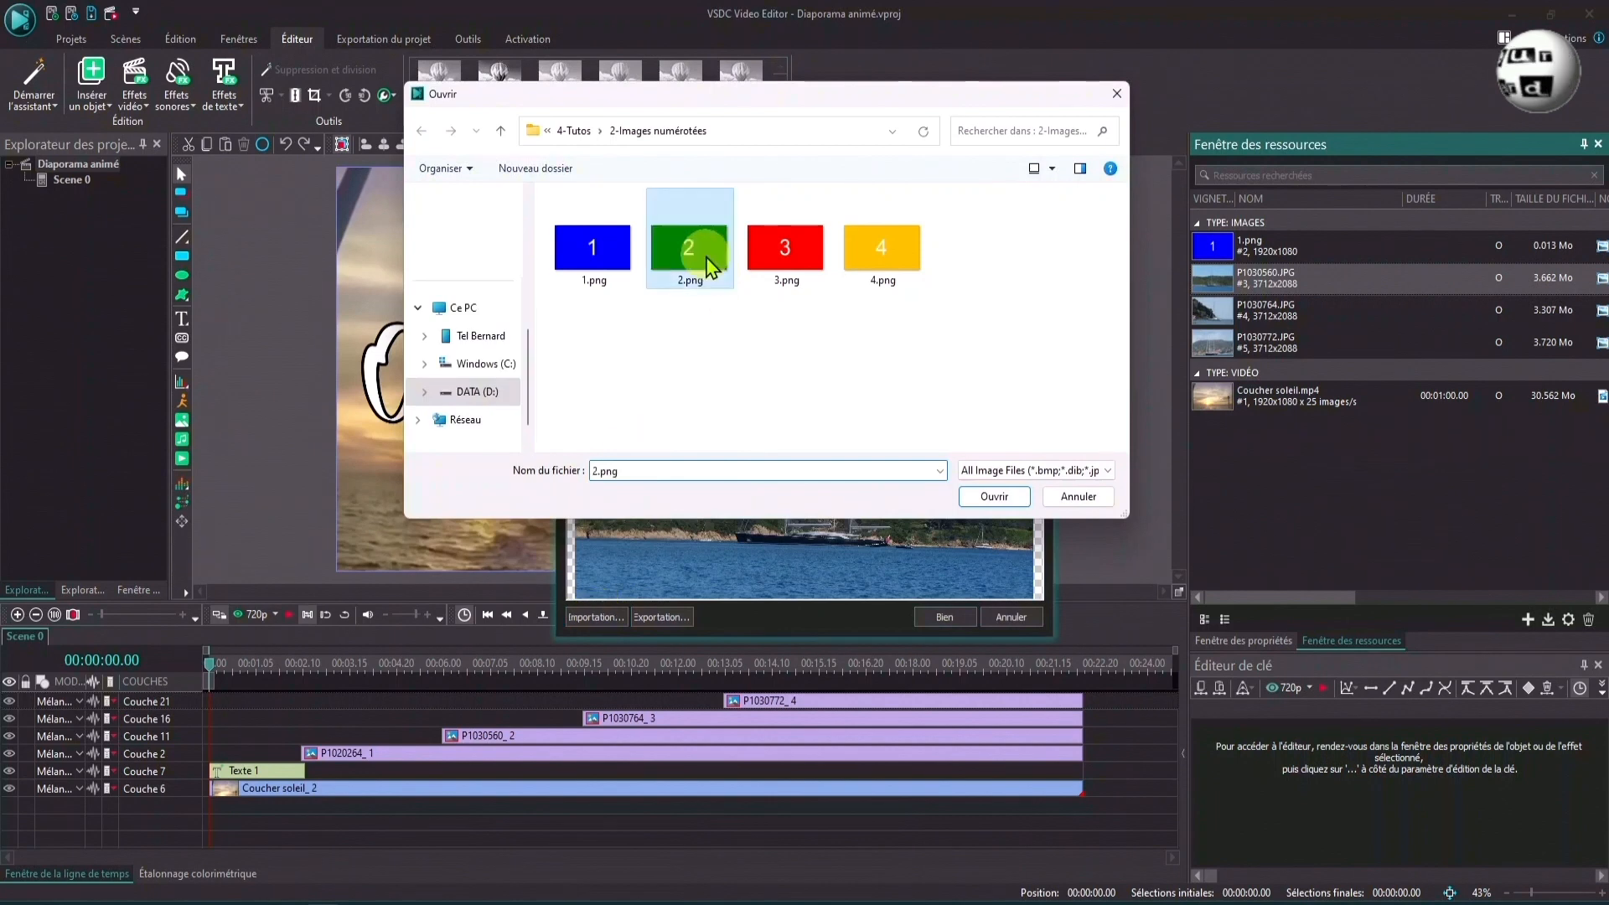
left_click(993, 496)
left_click(945, 616)
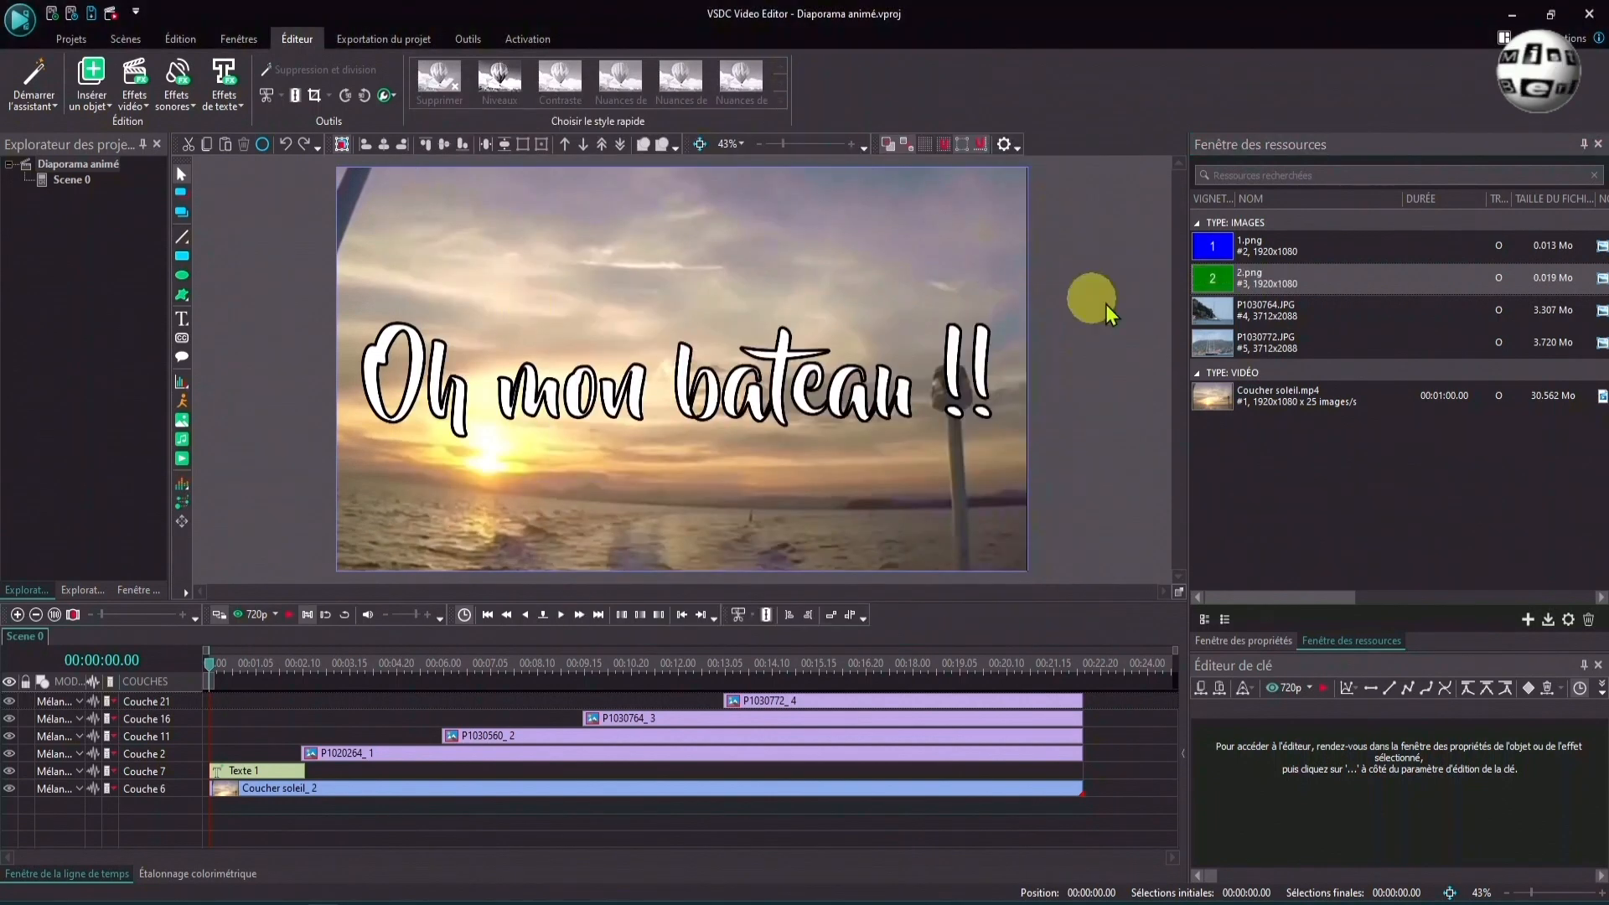
Replace the P1030764 image resource with 3.png, name it 3 and apply the change.
right_click(1220, 319)
left_click(1276, 463)
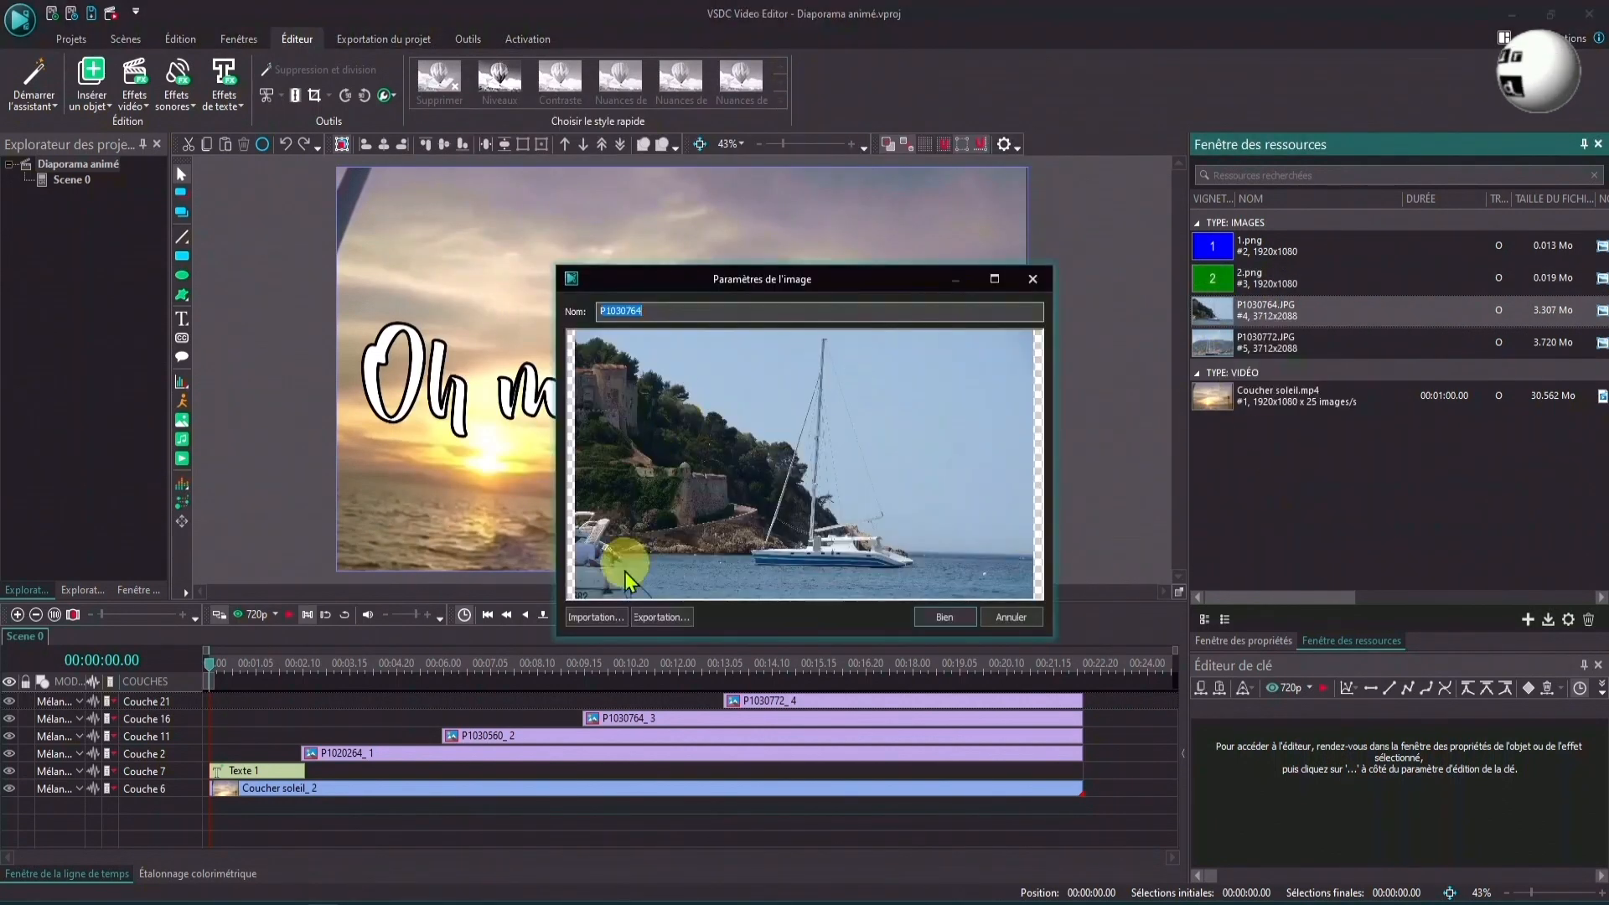
left_click(597, 617)
left_click(784, 247)
left_click(989, 498)
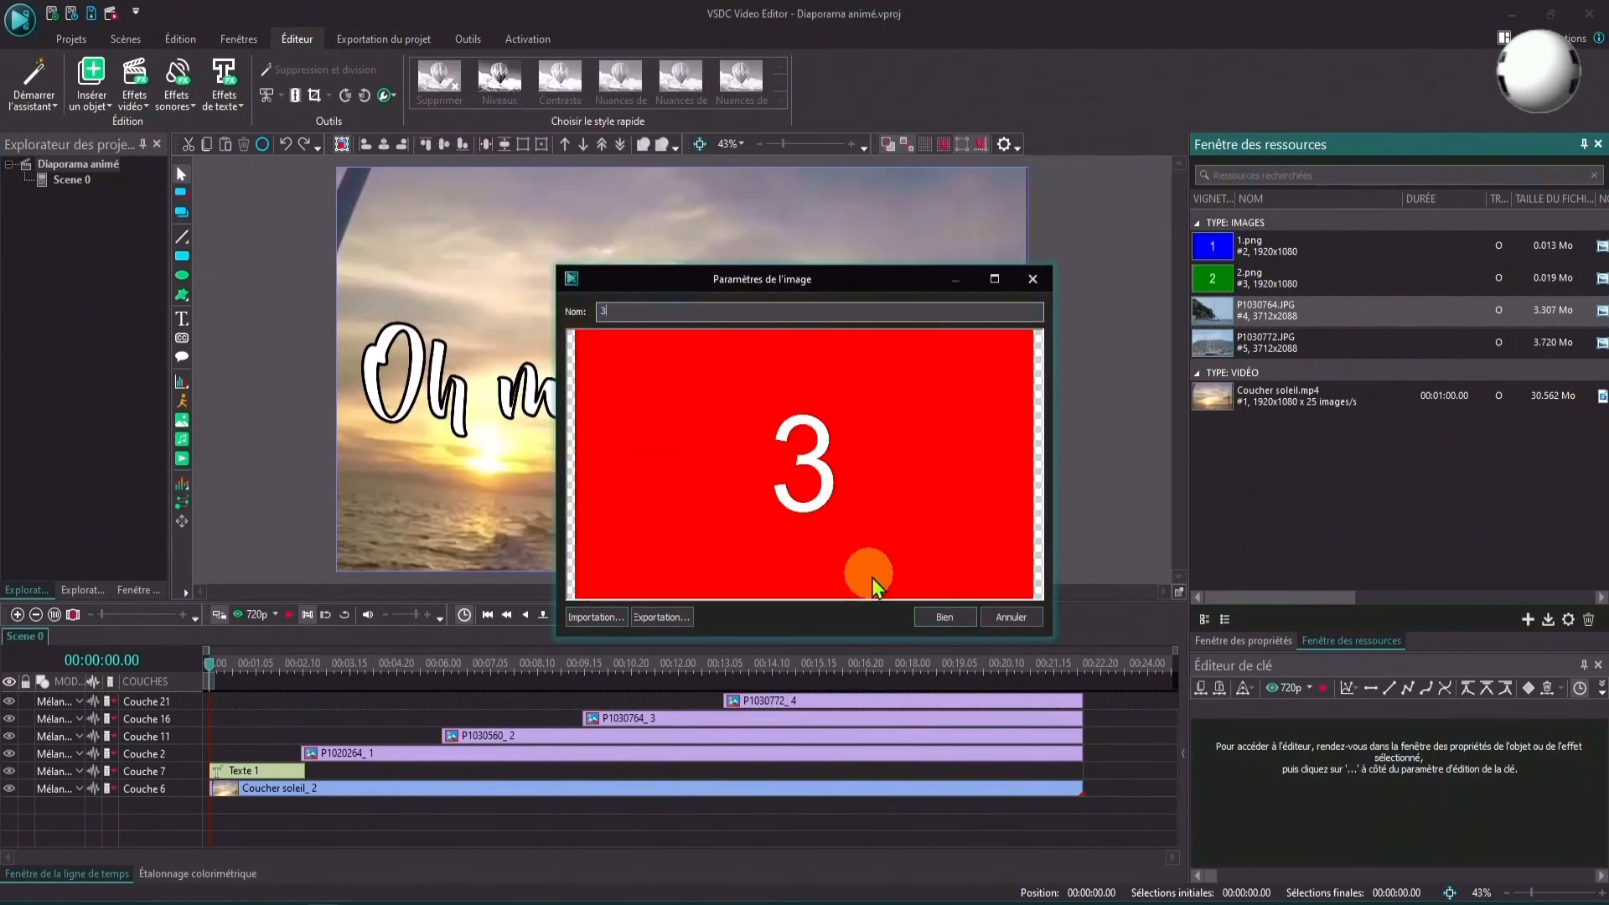
left_click(945, 617)
Replace the P1030772 image resource with 4.png, name it 4 and apply the change.
right_click(1229, 344)
left_click(1286, 486)
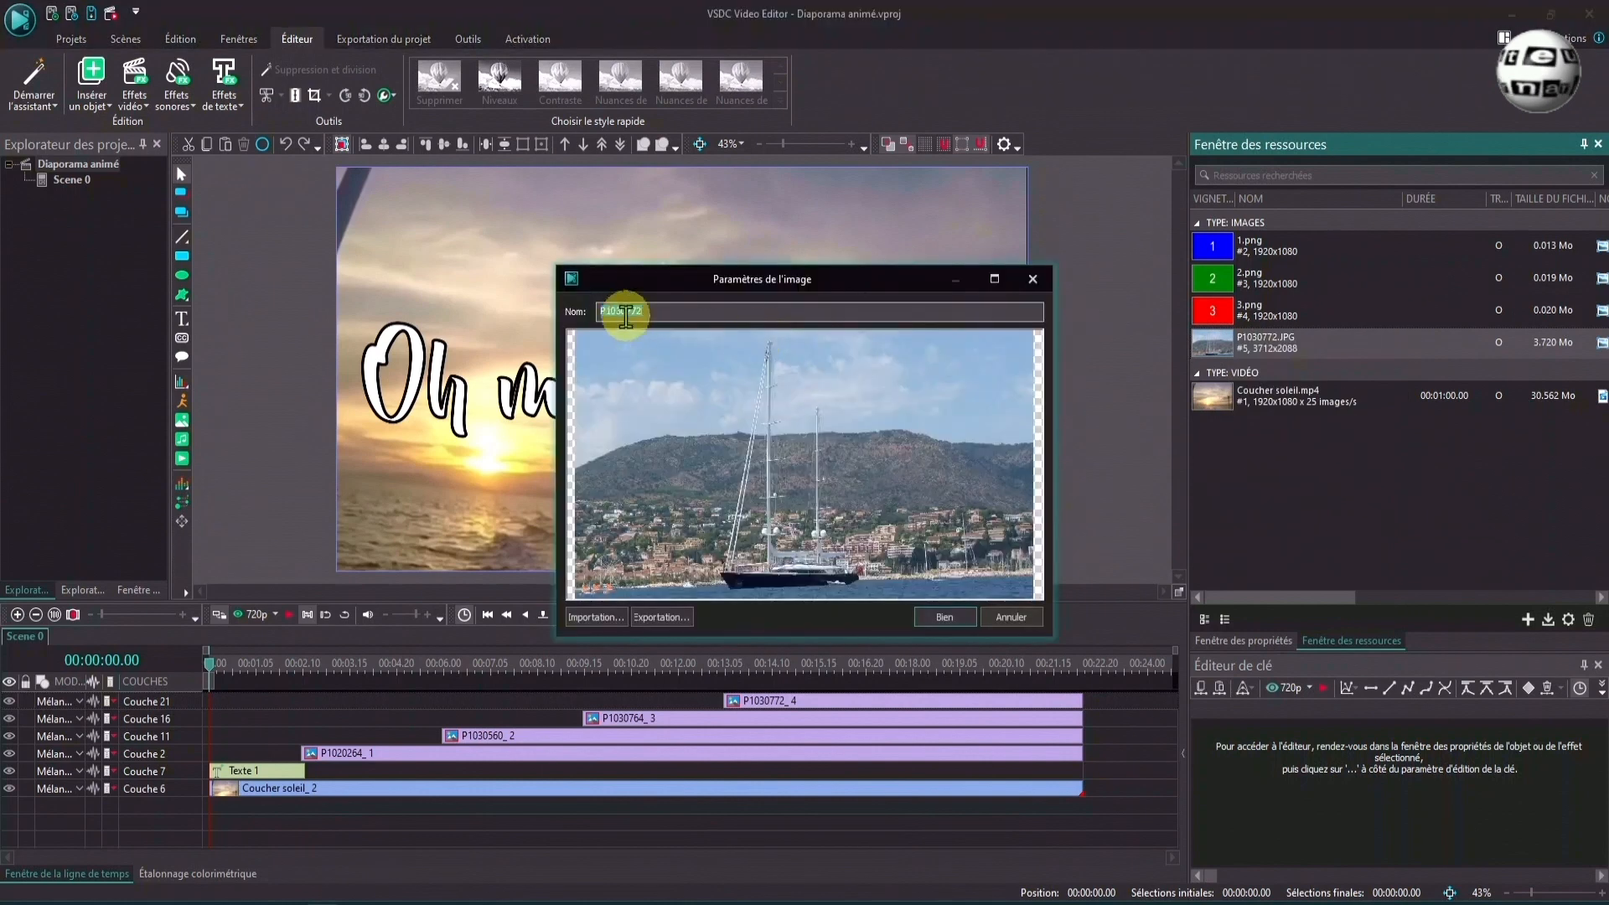
left_click(597, 617)
left_click(881, 247)
left_click(994, 496)
left_click_drag(697, 313, 492, 315)
type("4")
left_click(945, 617)
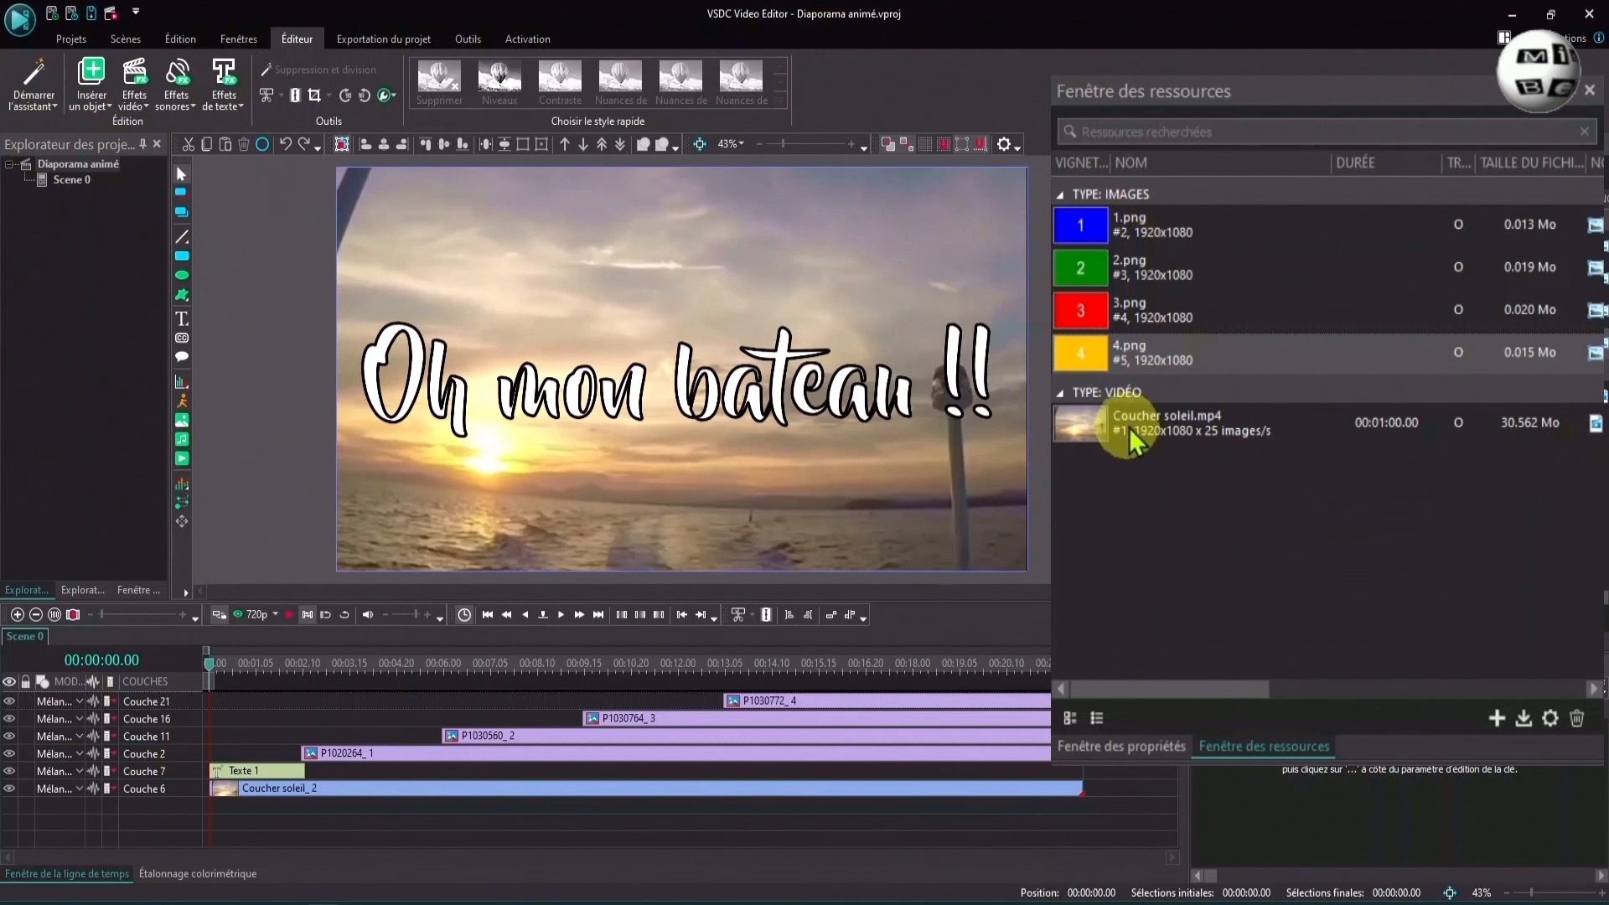
Import Vidéo 1.mp4 in place of the Coucher soleil video resource.
right_click(1086, 425)
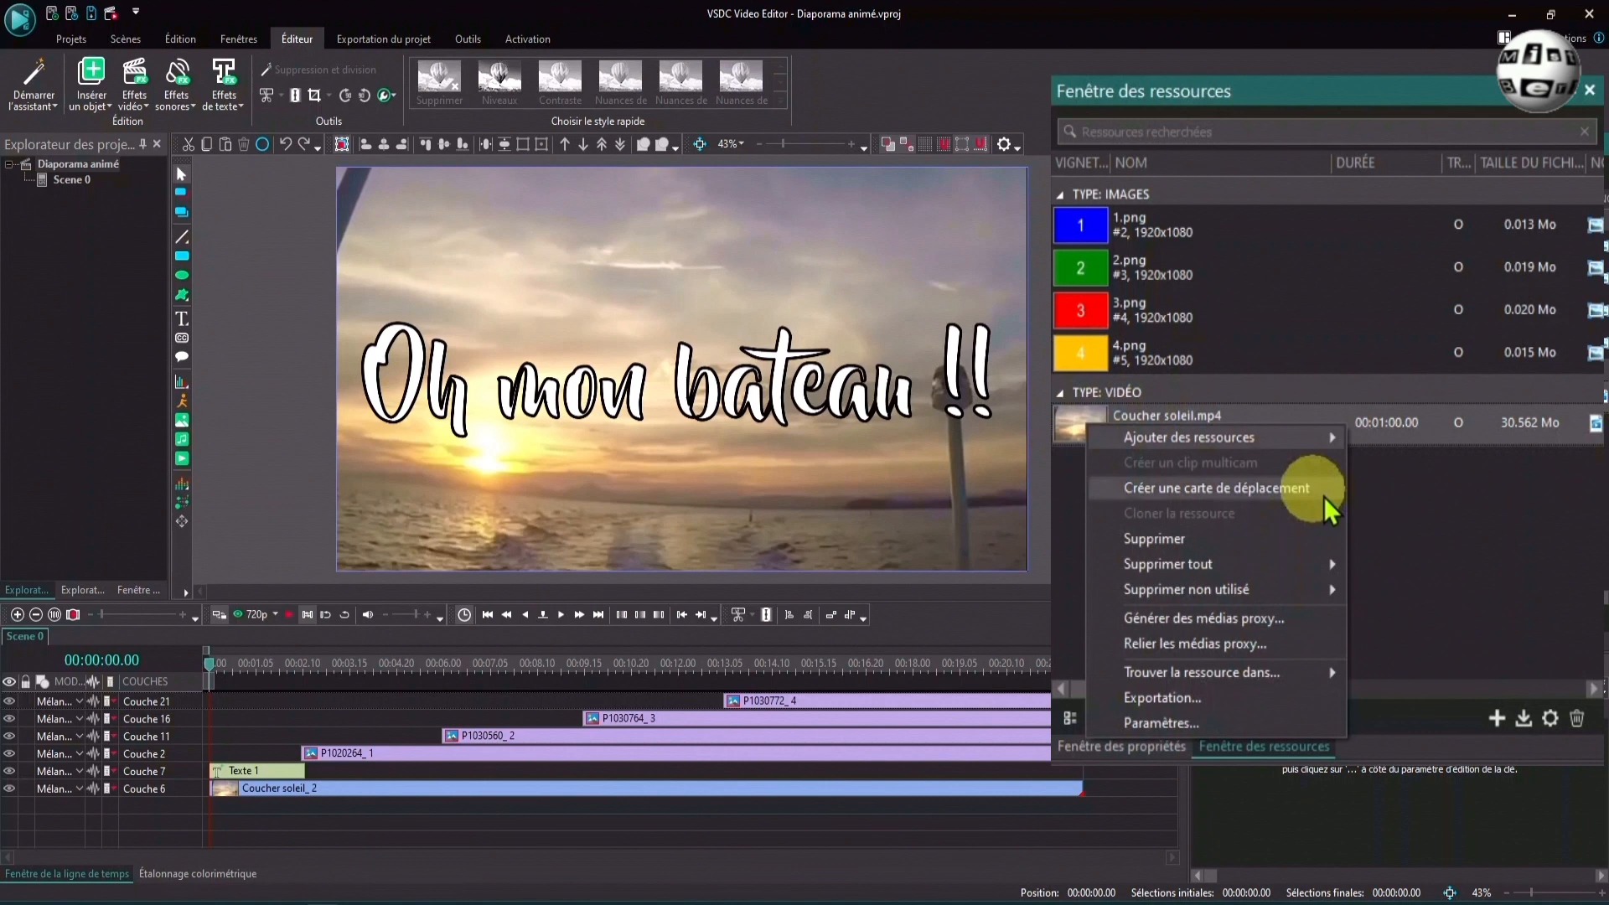
left_click(1100, 720)
left_click(510, 611)
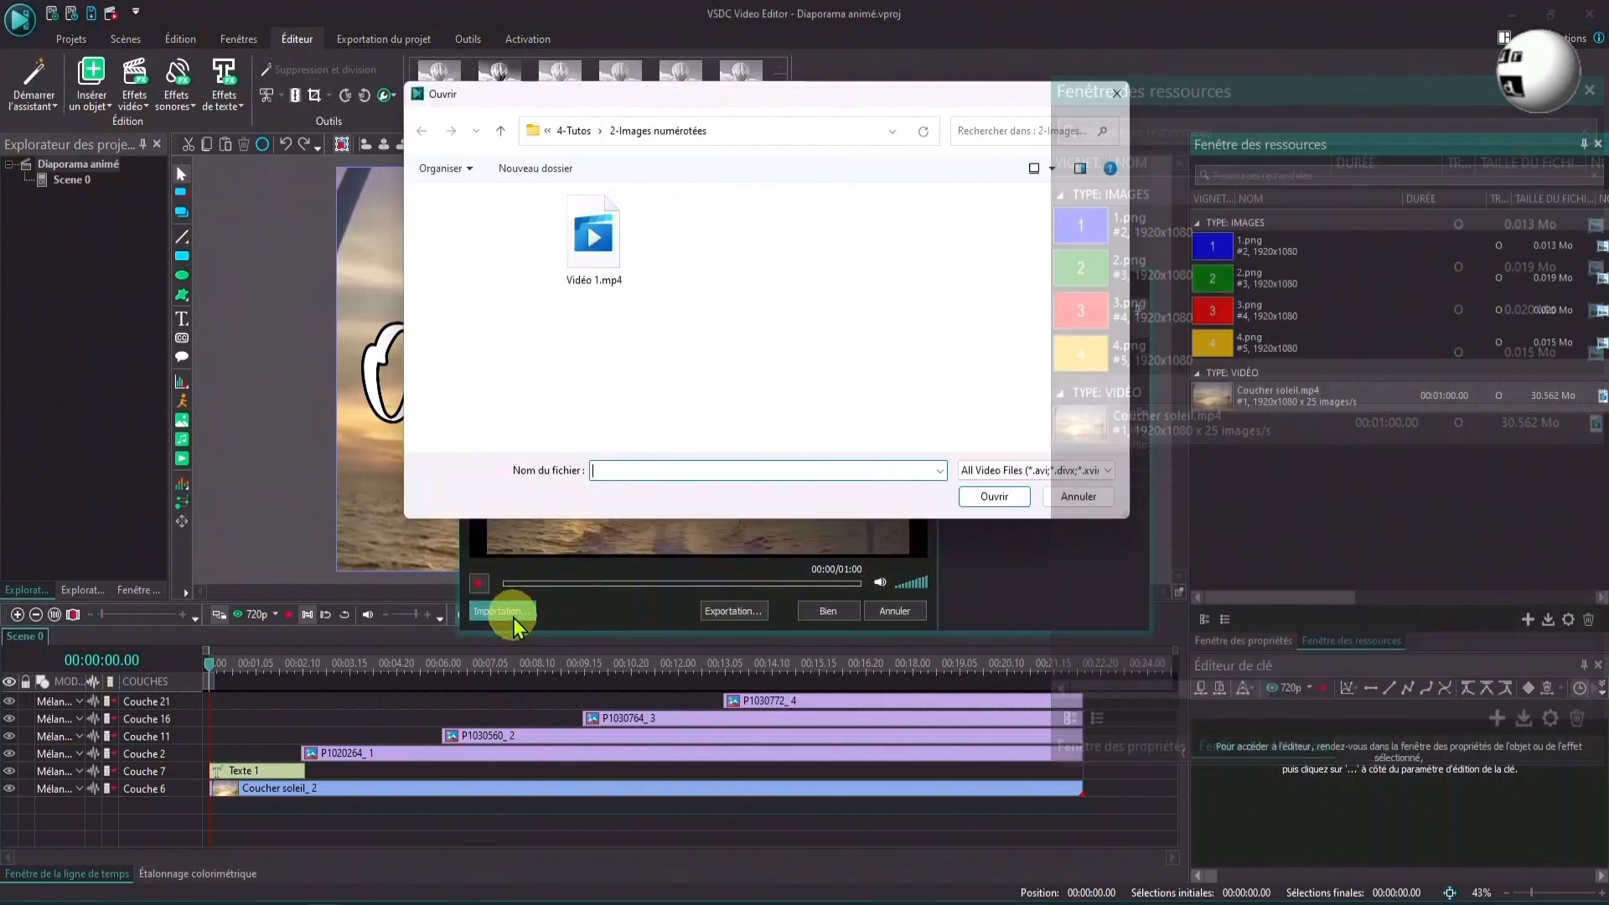
left_click(592, 247)
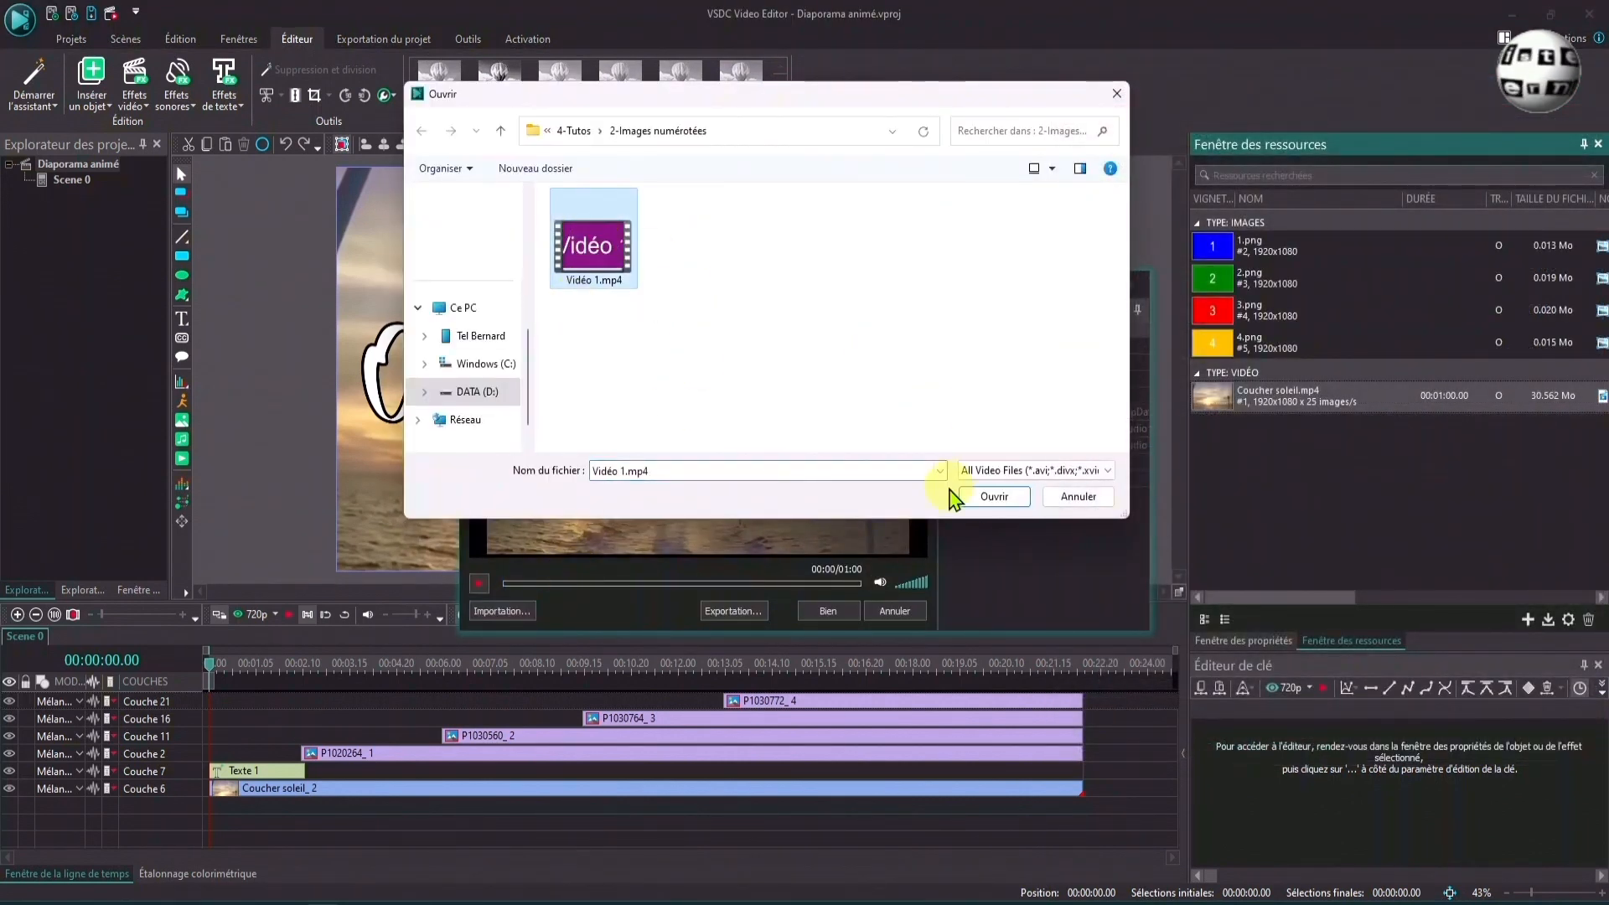
left_click(995, 497)
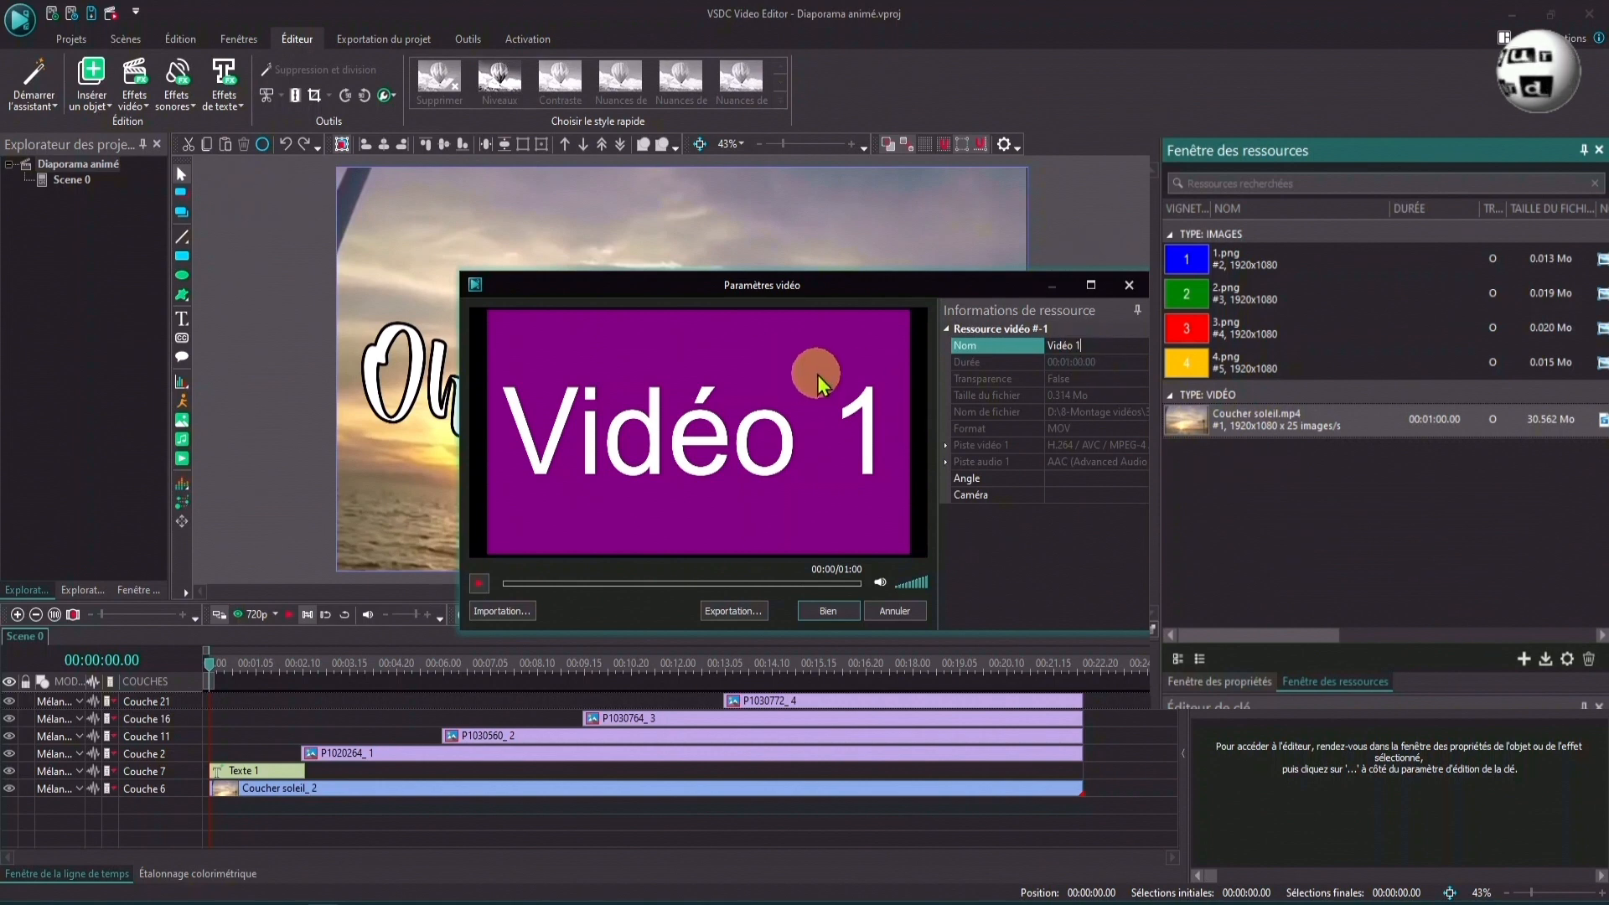
Copy the imported clip's name "Vidéo 1" and apply the video replacement.
left_click_drag(1101, 347, 1041, 344)
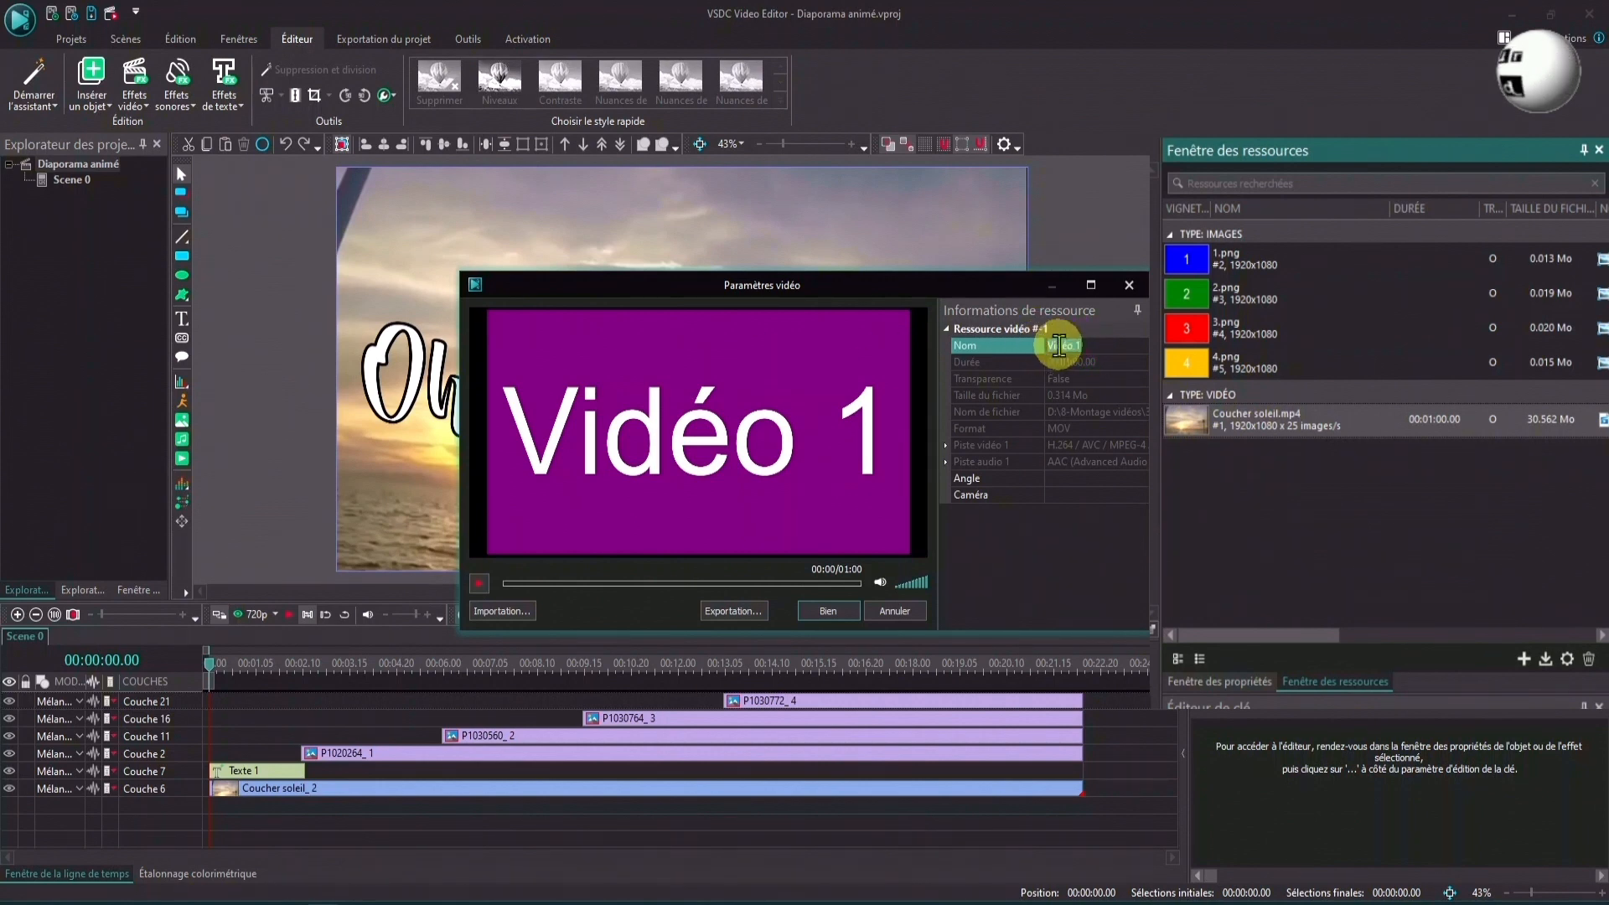
right_click(1057, 347)
left_click(1108, 404)
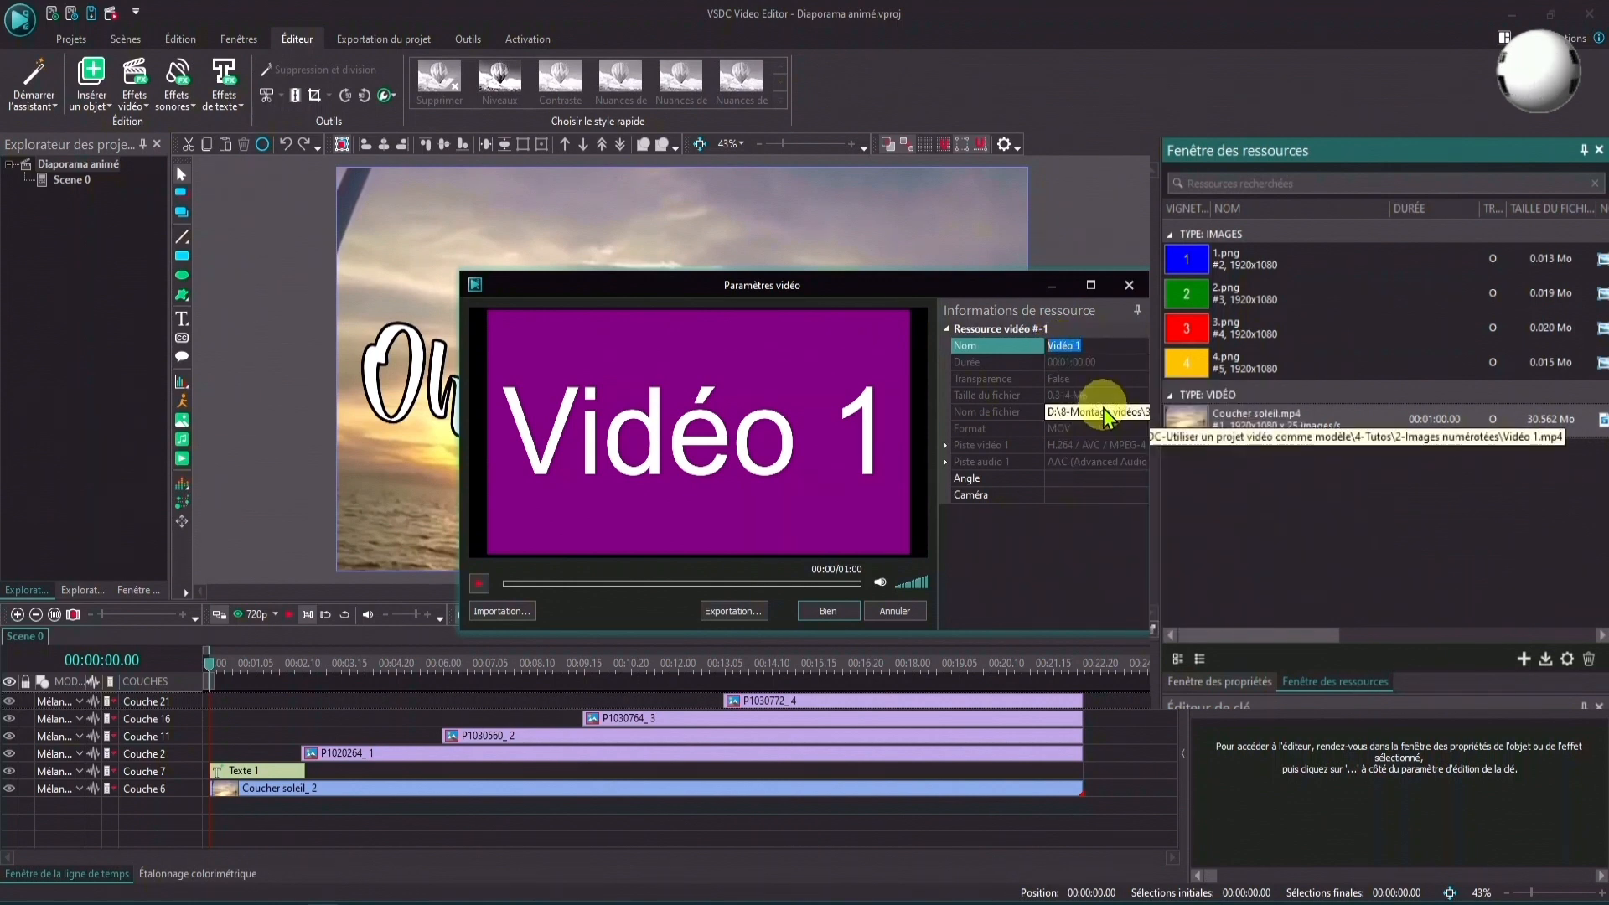
left_click(828, 610)
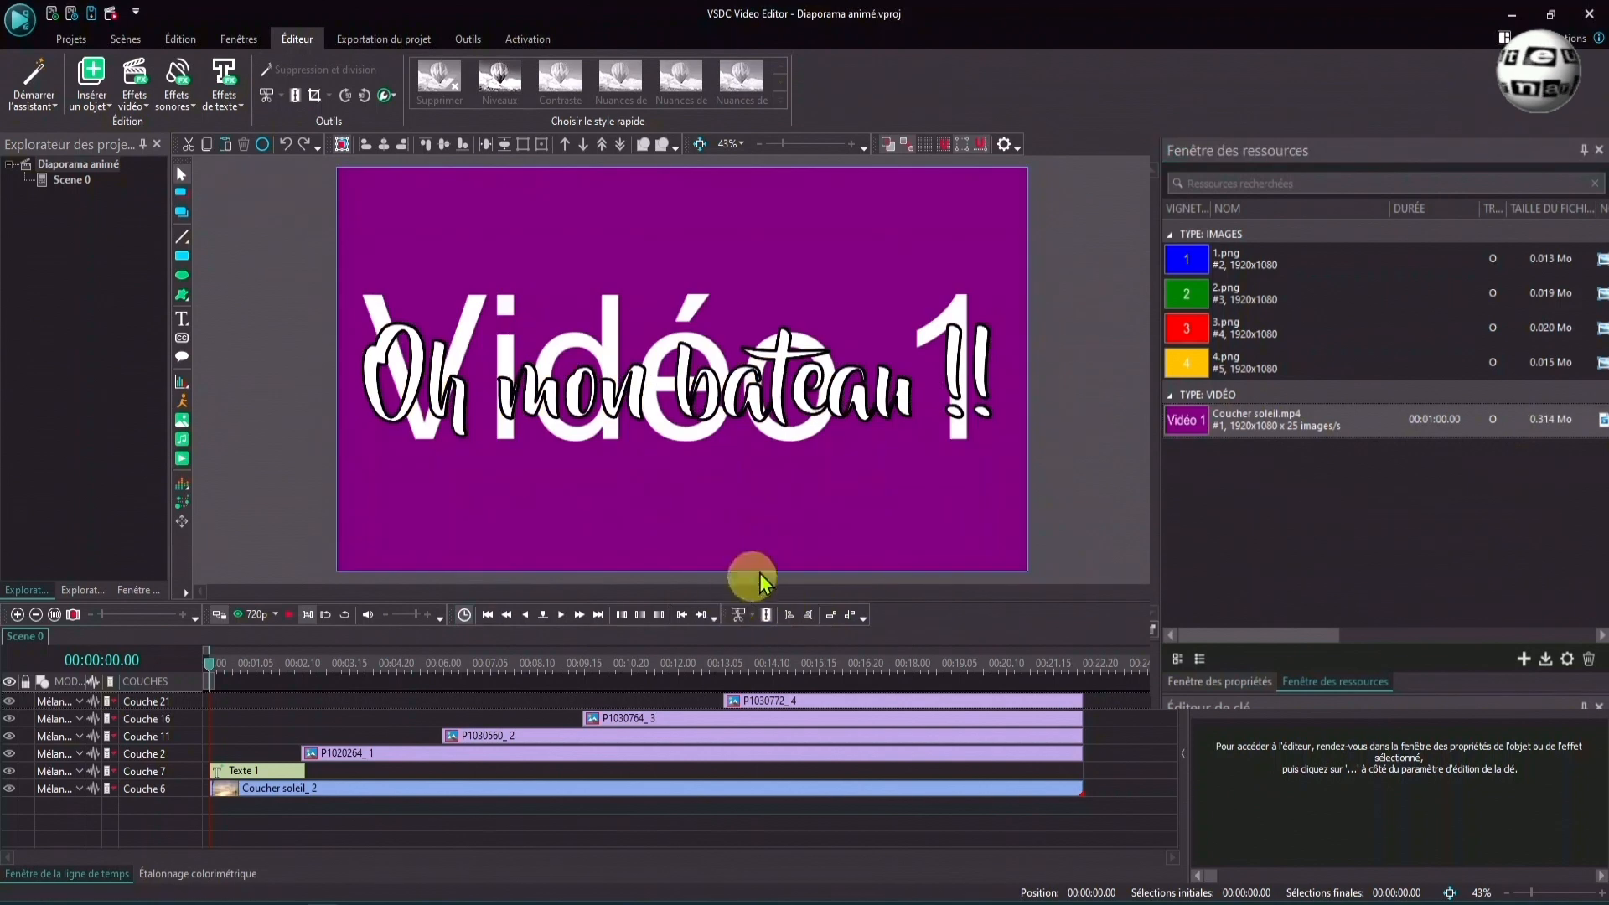
Rename the Coucher soleil video resource to "Vidéo 1" and apply its settings.
right_click(1264, 419)
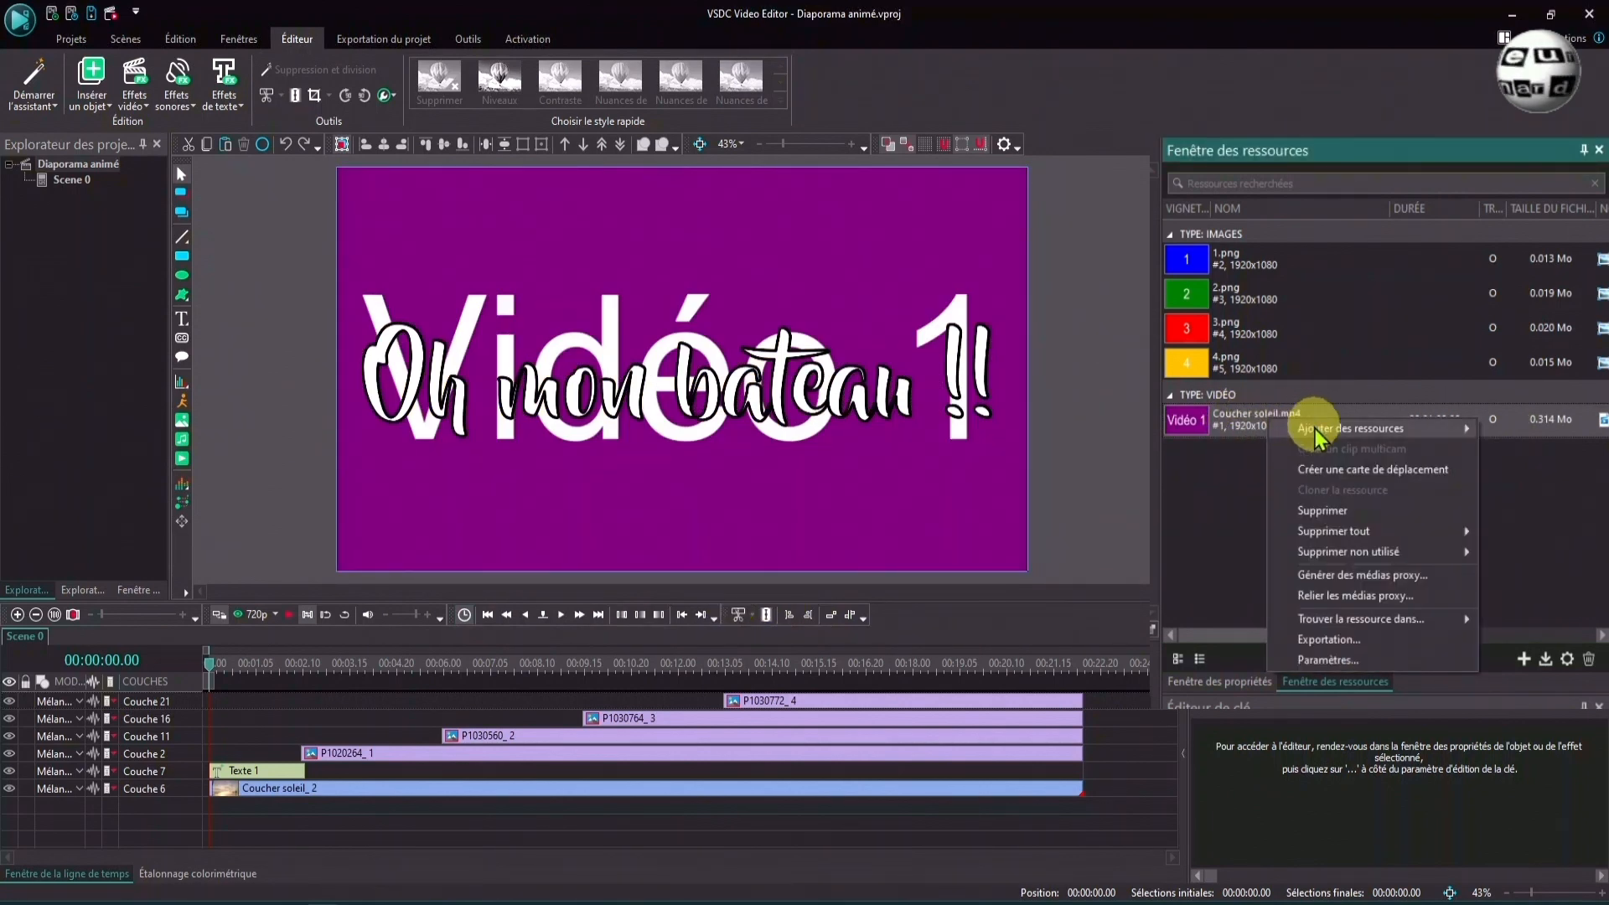
left_click(1326, 658)
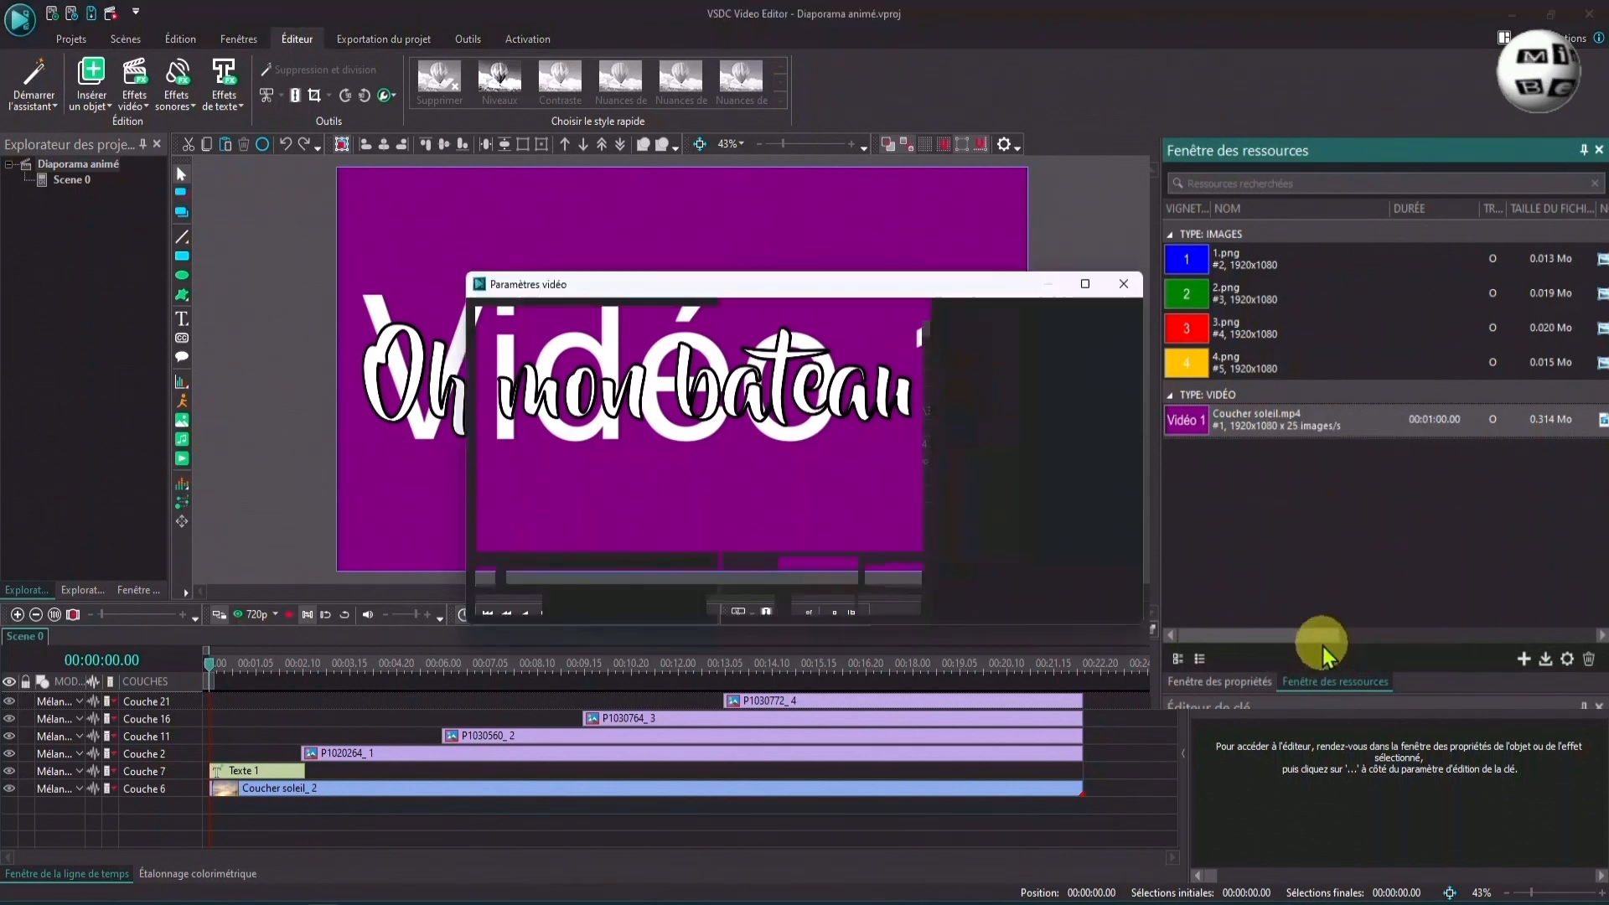
left_click_drag(1124, 344, 1039, 344)
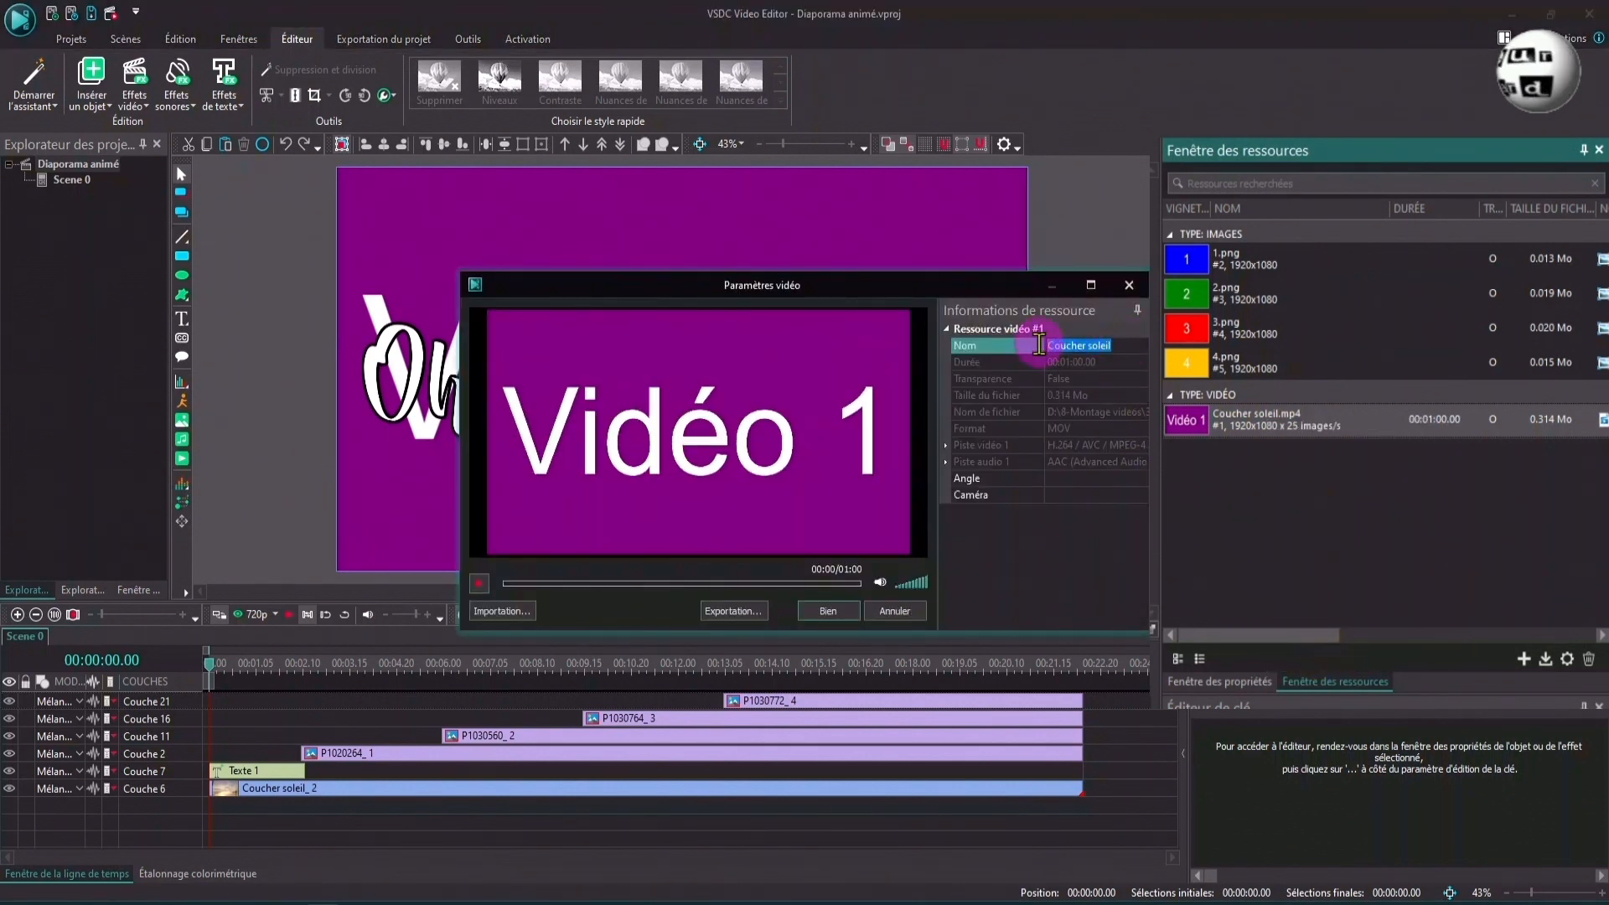
type("Vidéo 1")
left_click(820, 612)
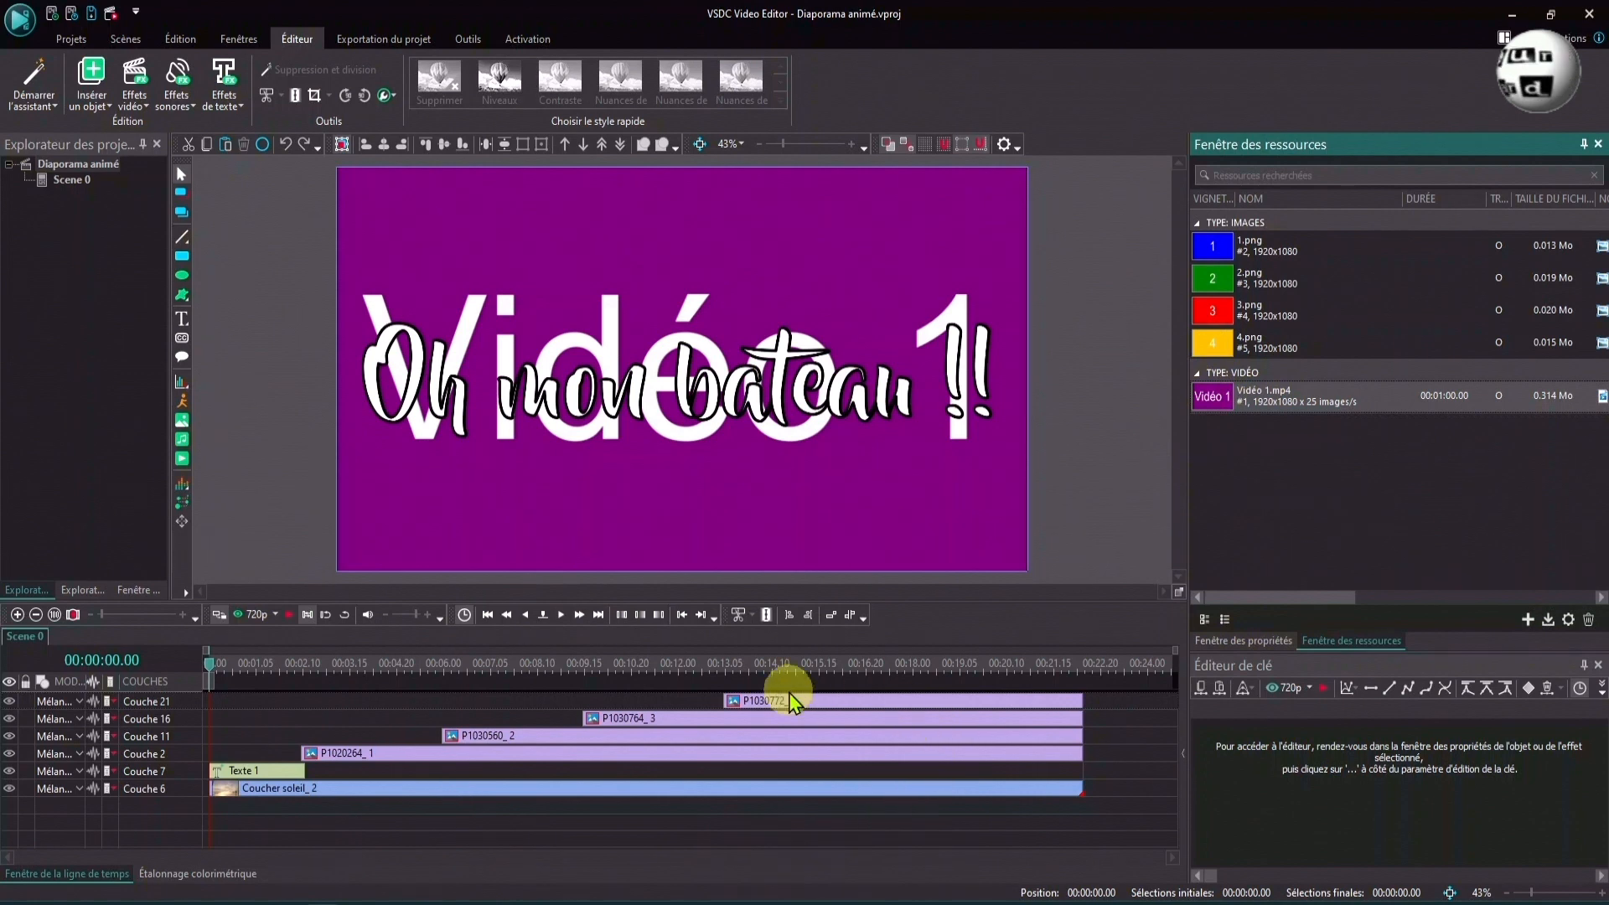
Rename the Coucher soleil_2 video object on Couche 6 as "Vidéo 1".
left_click(387, 666)
left_click_drag(387, 666, 517, 666)
left_click_drag(657, 675, 412, 698)
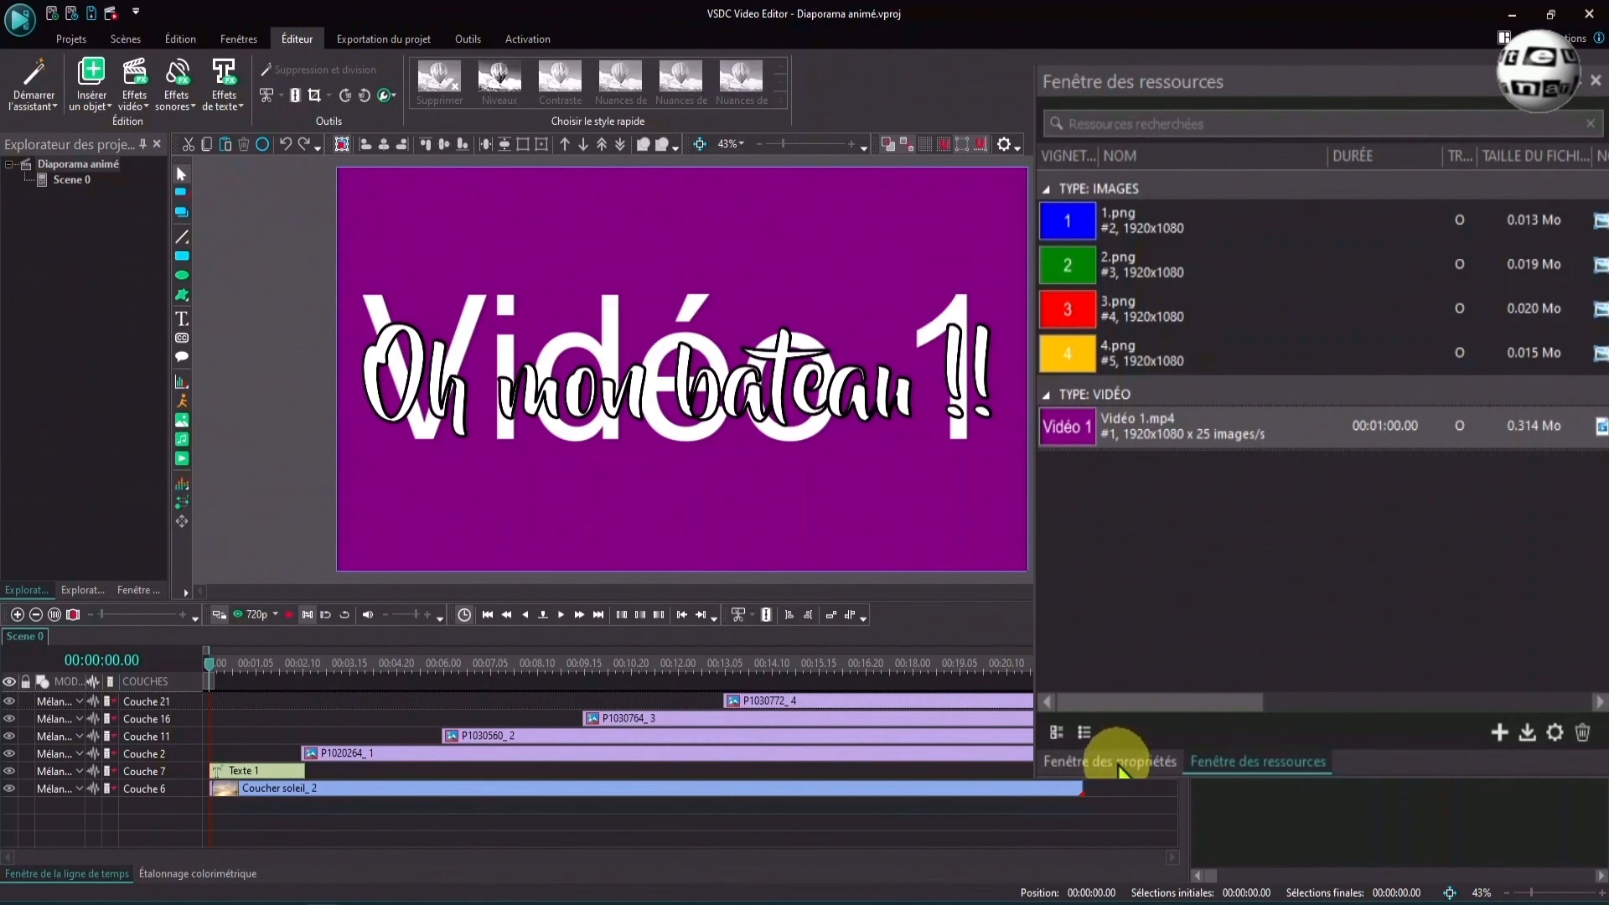
left_click(1243, 640)
left_click(325, 790)
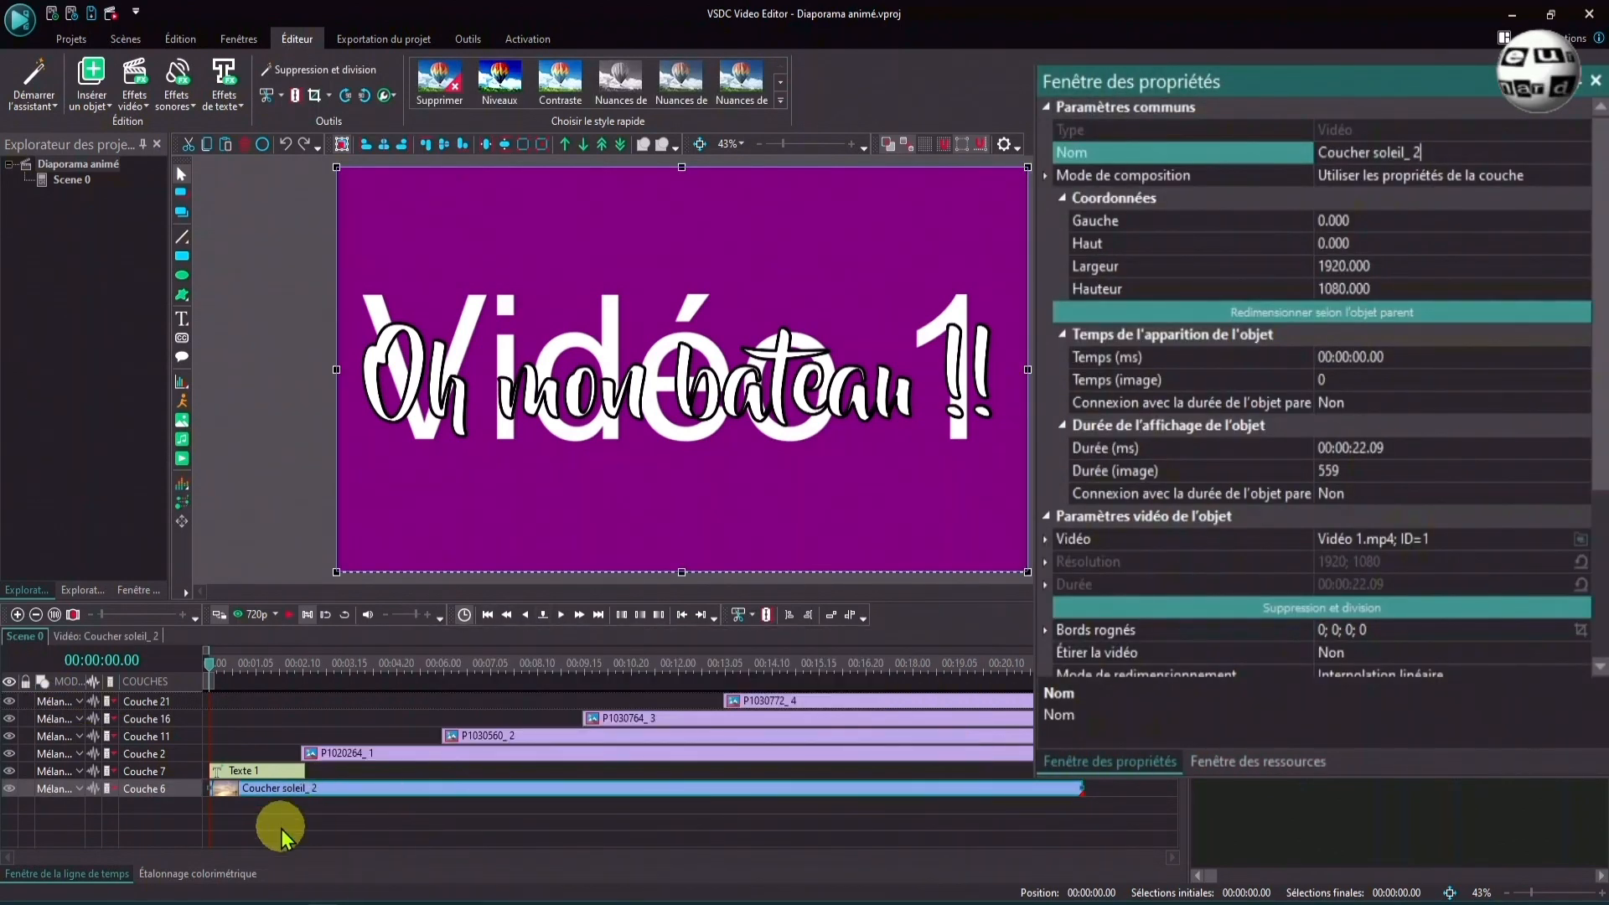
mouse_move(224, 797)
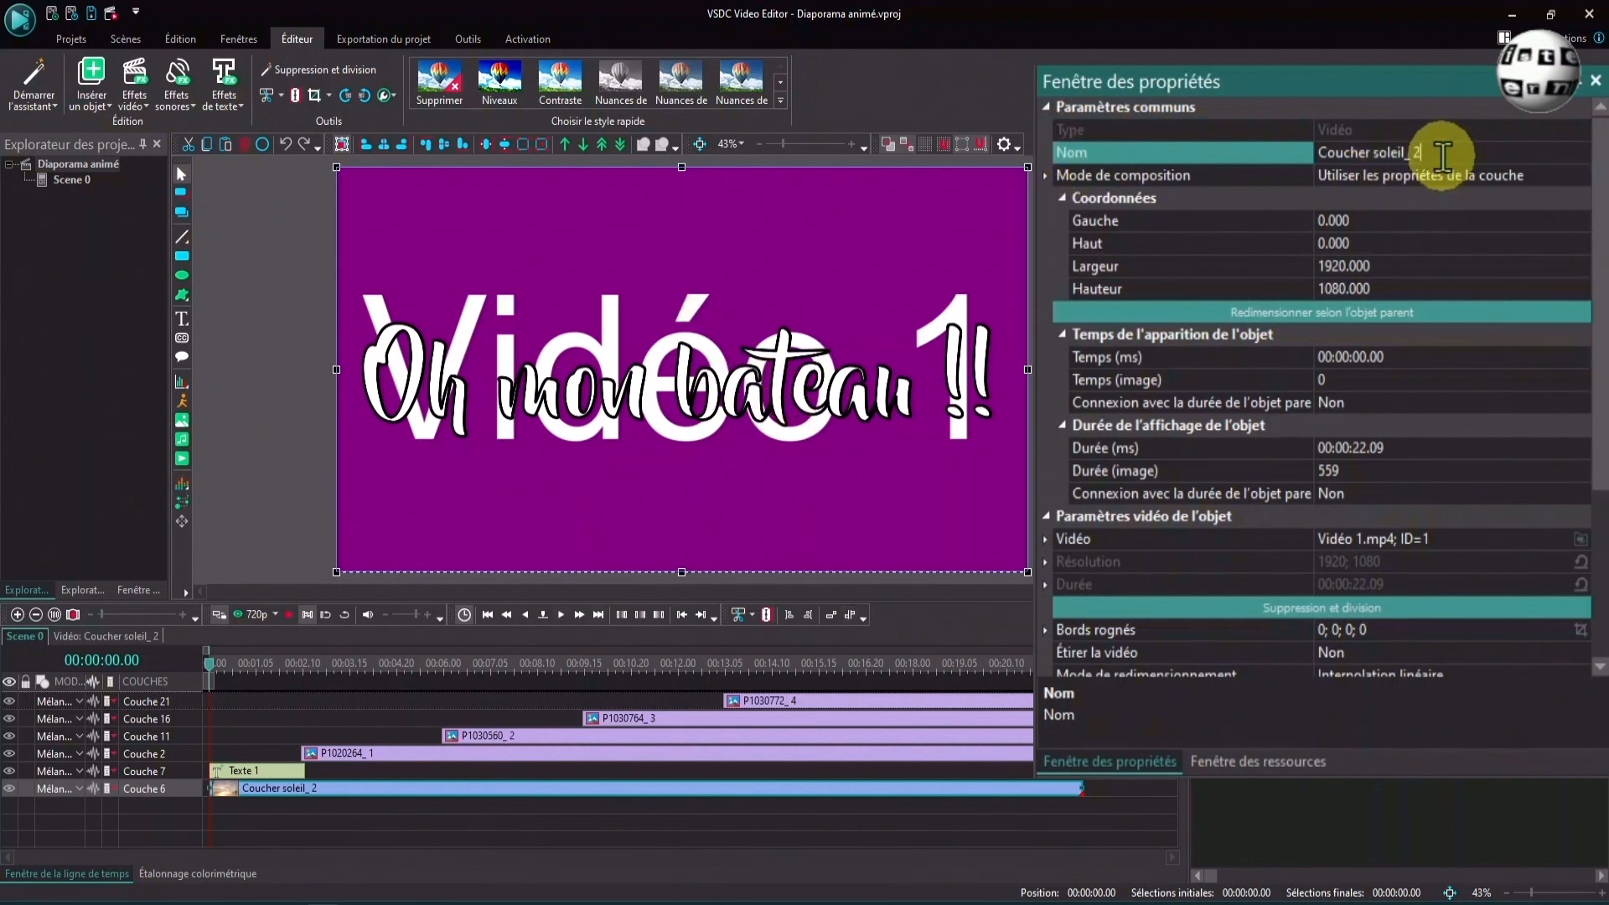
left_click_drag(1441, 154, 1275, 161)
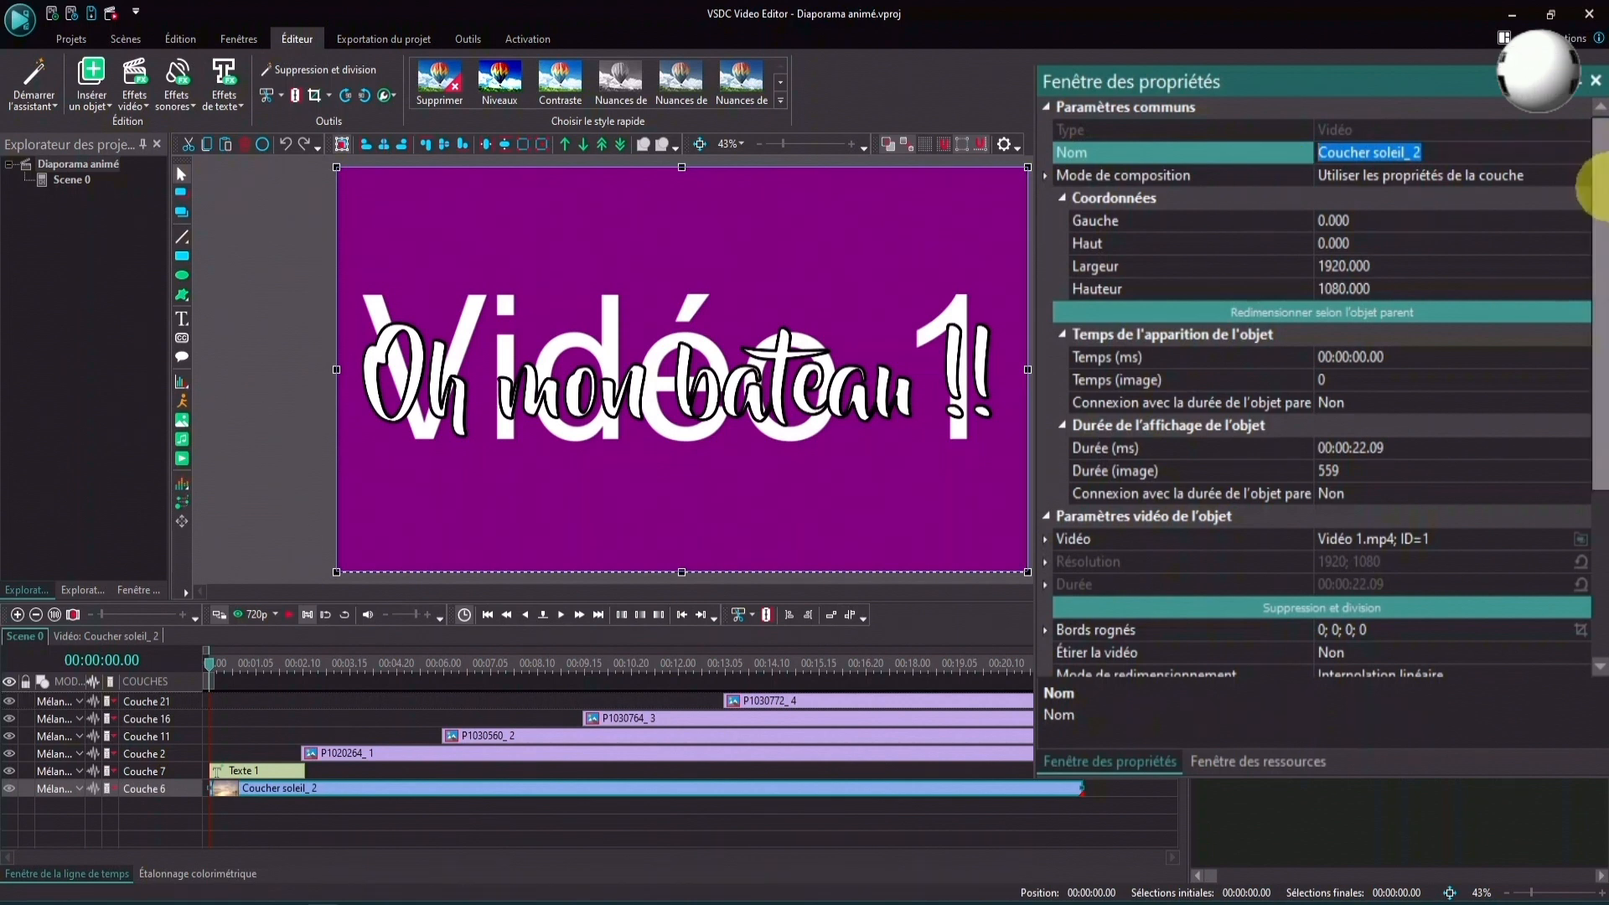
type("Vidéo 1")
key("Return")
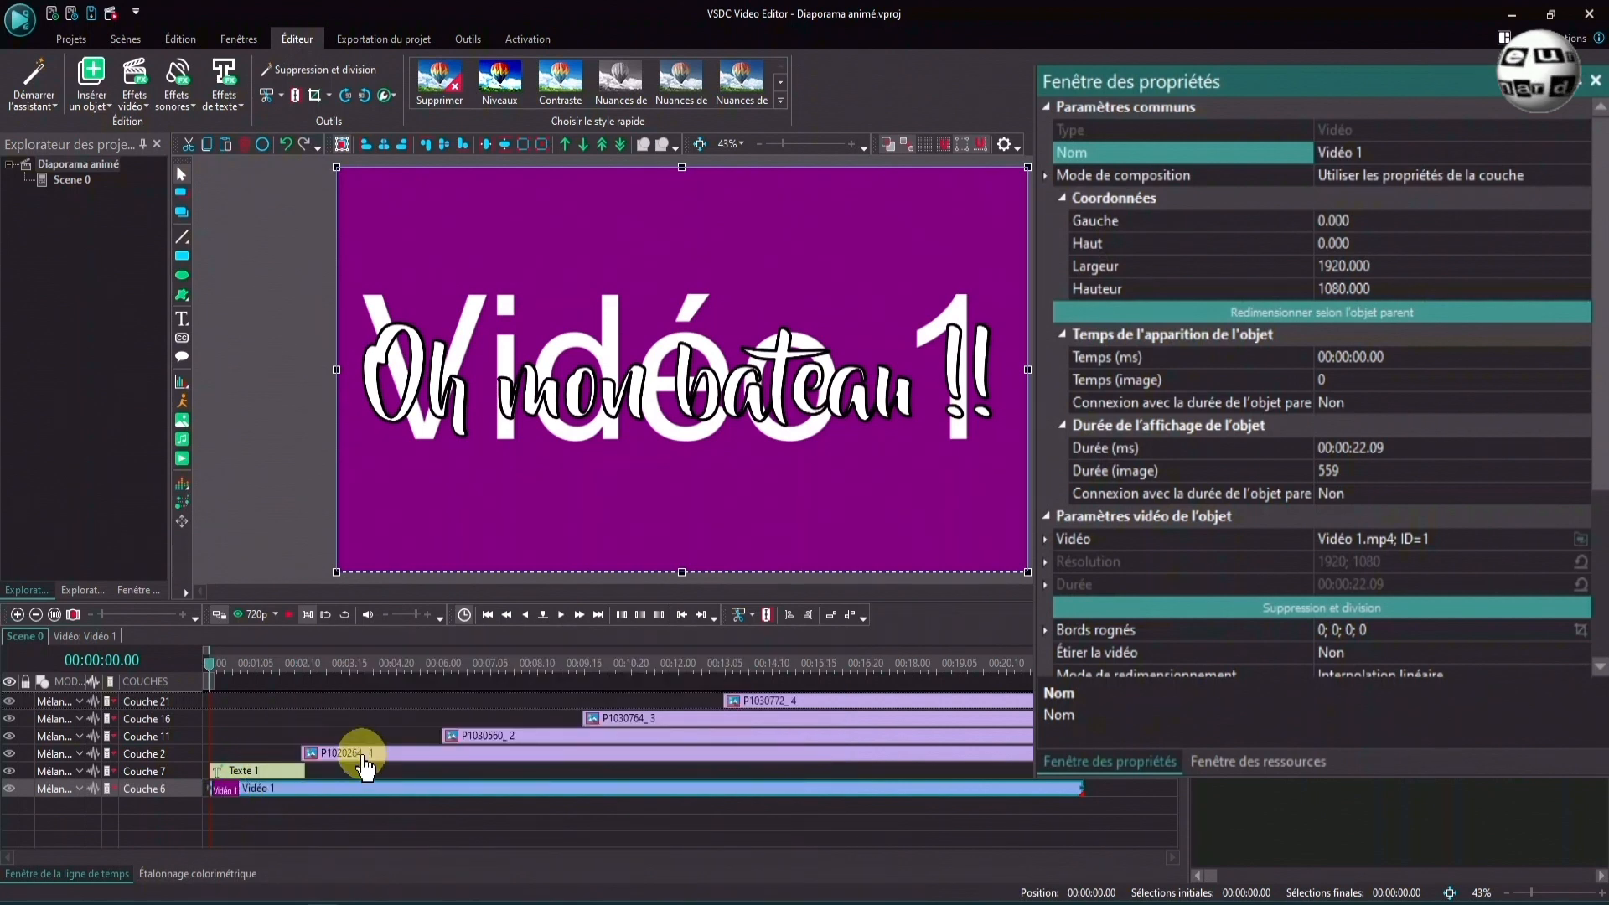
Rename the image objects P1020264_1 on Couche 2 and P1030560_2 on Couche 11 as 1 and 2.
left_click(357, 754)
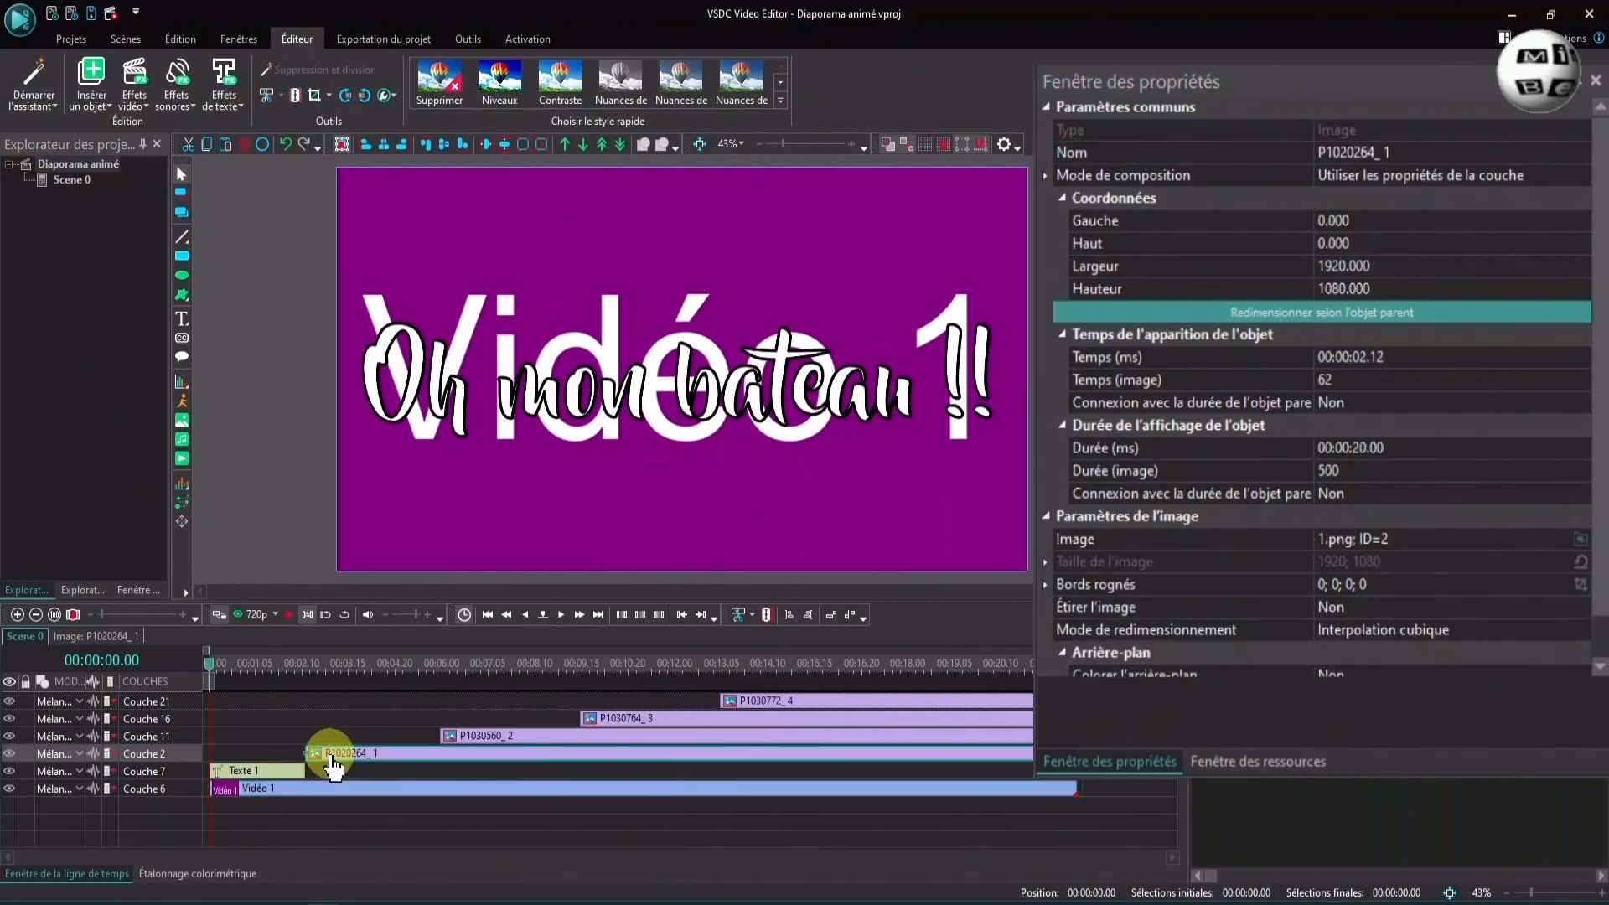
left_click(1509, 152)
type("1")
key("Return")
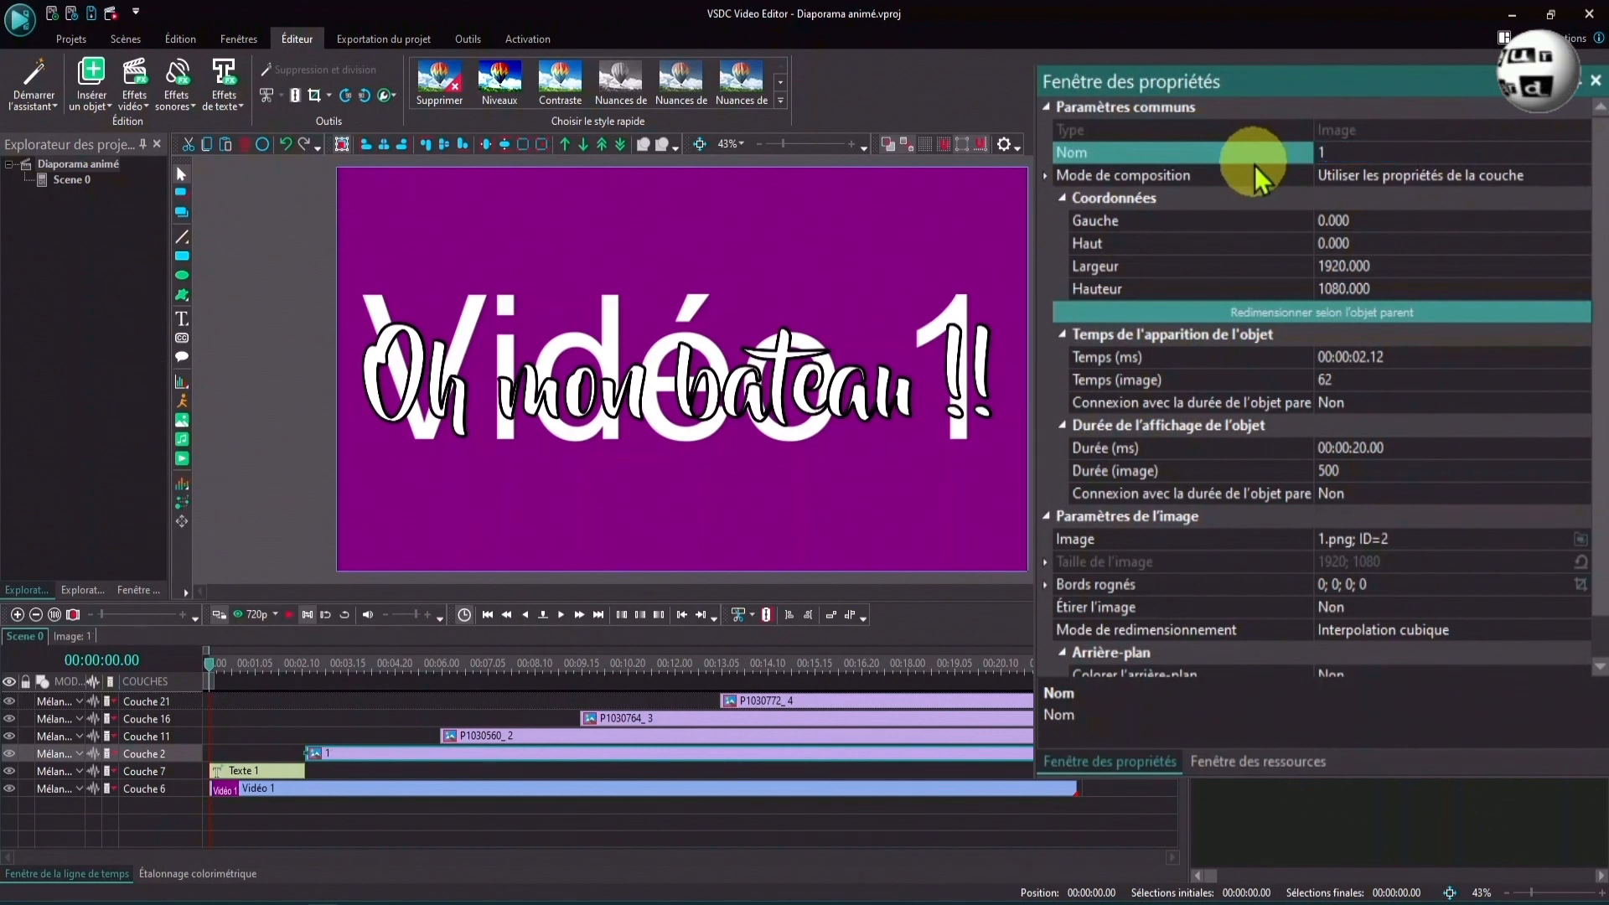
left_click(779, 736)
left_click(1190, 149)
type("2")
key("Return")
Rename the image objects P1030764_3 on Couche 16 and P1030772_4 on Couche 21 as 3 and 4.
left_click(628, 718)
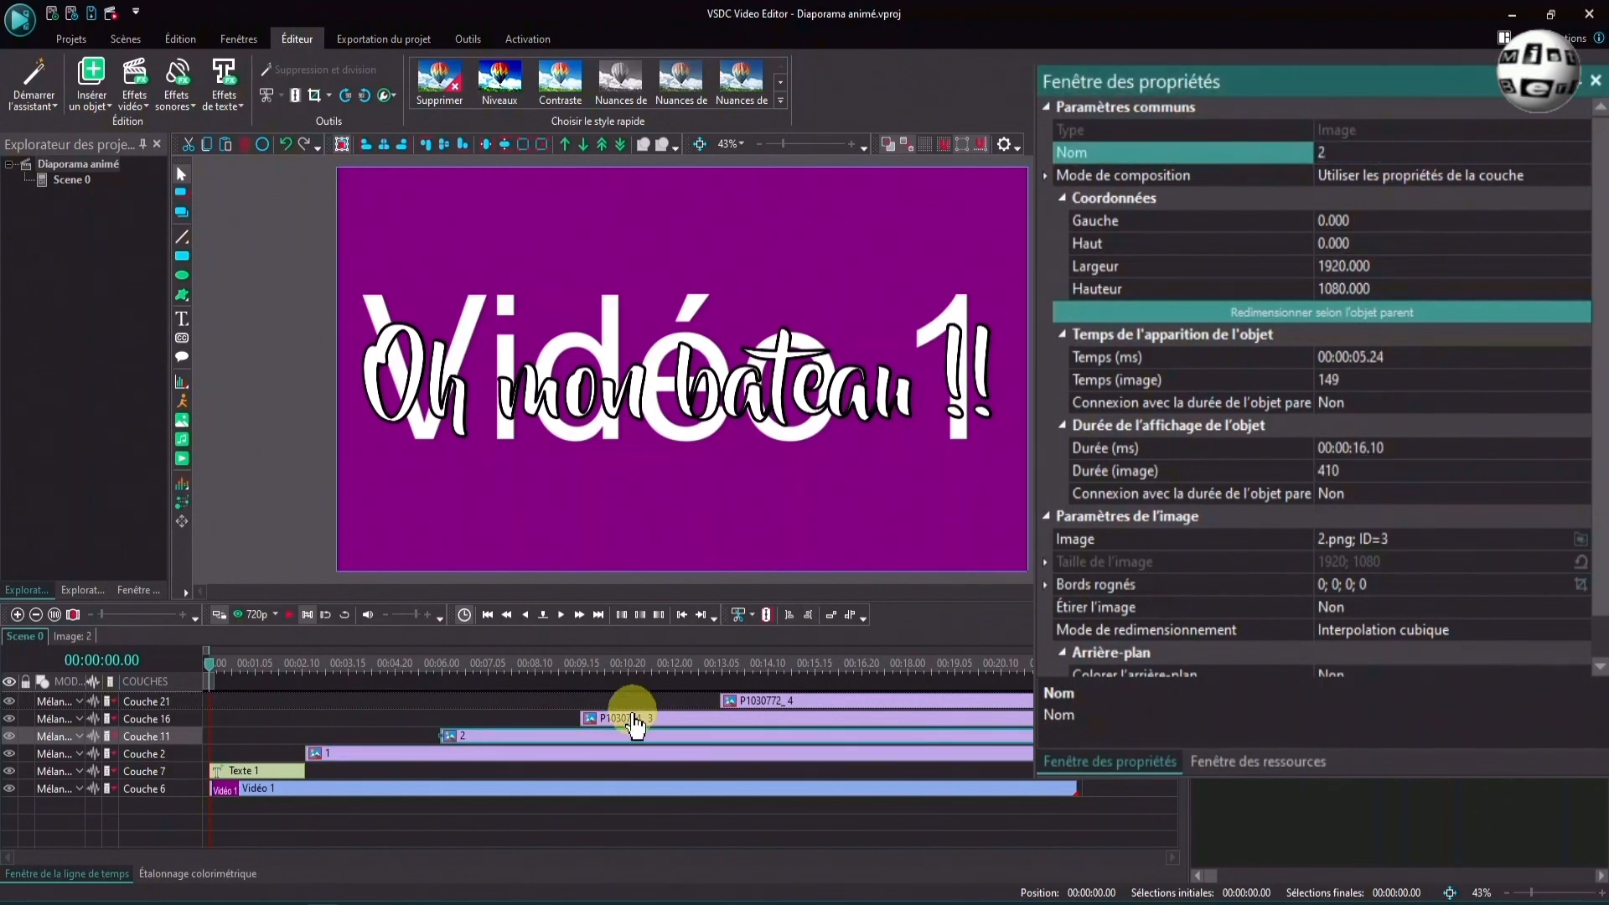
left_click(1383, 152)
type("3")
key("Return")
left_click(901, 704)
left_click(1333, 151)
type("4")
key("Return")
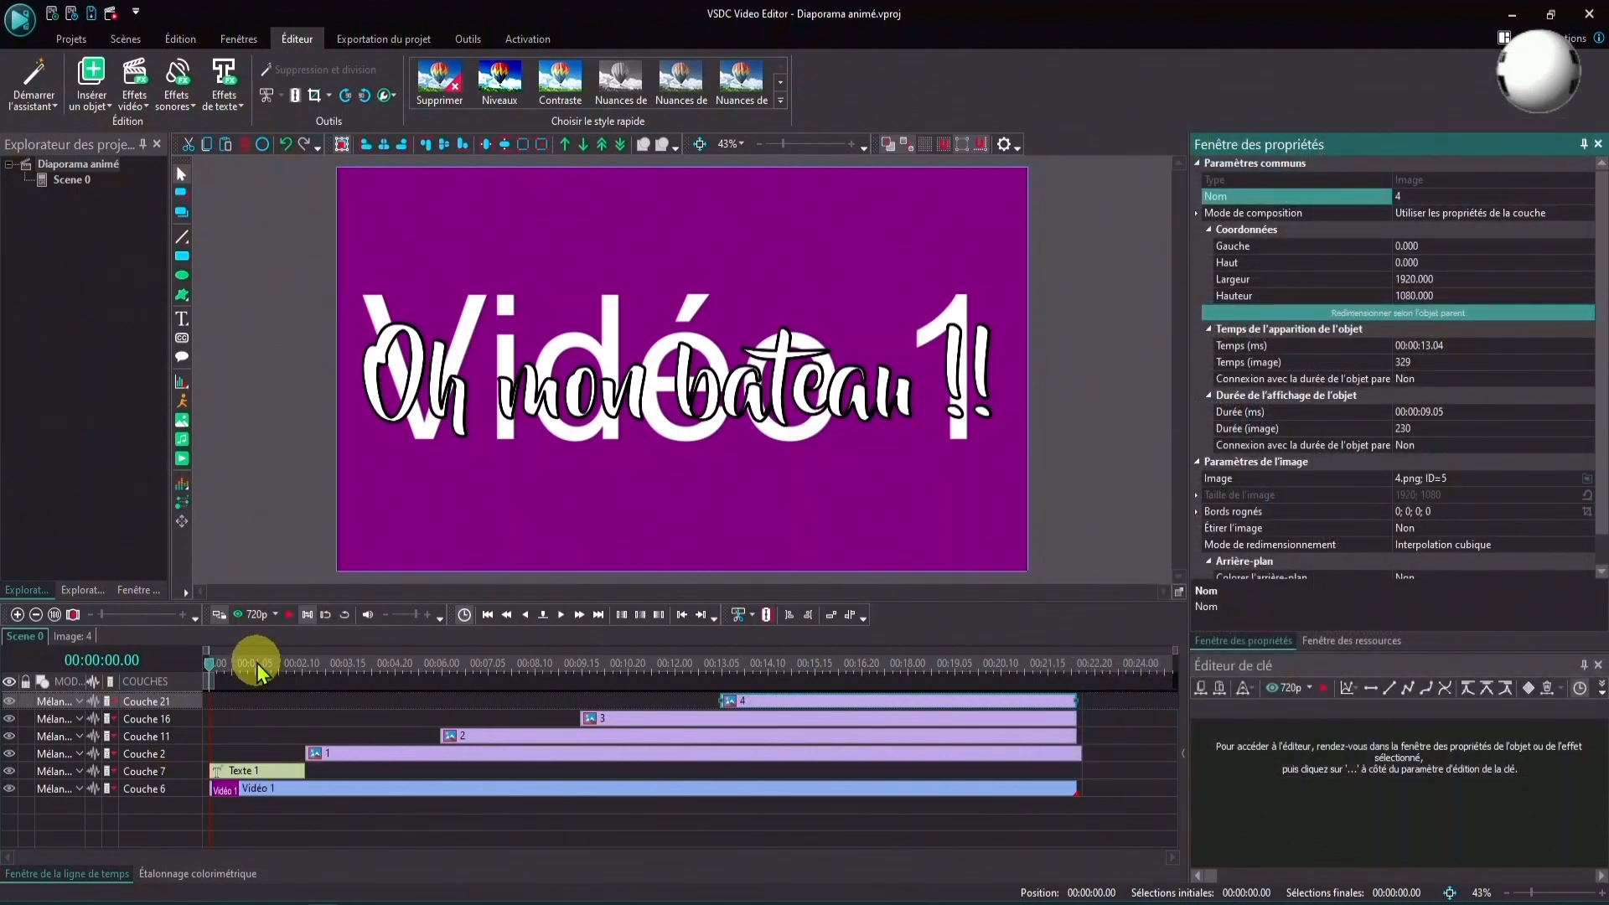
Replace the title text "Oh mon bateau !!" with "Votre texte ici", hiding the Couche 6 video layer only during the edit.
left_click(9, 789)
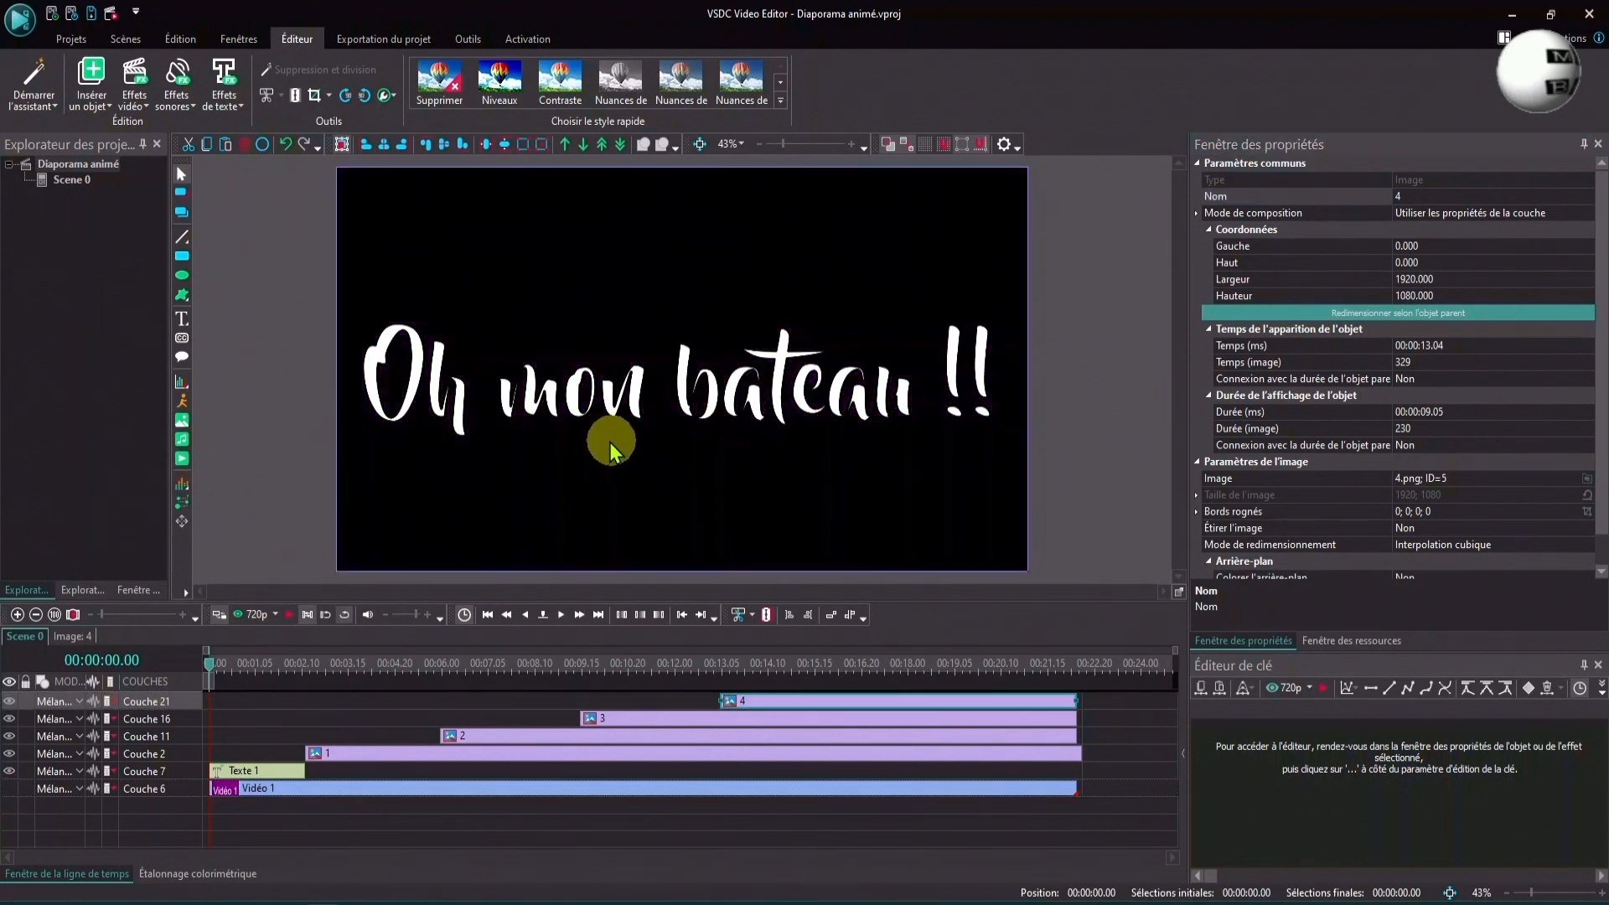
left_click(252, 771)
double_click(861, 381)
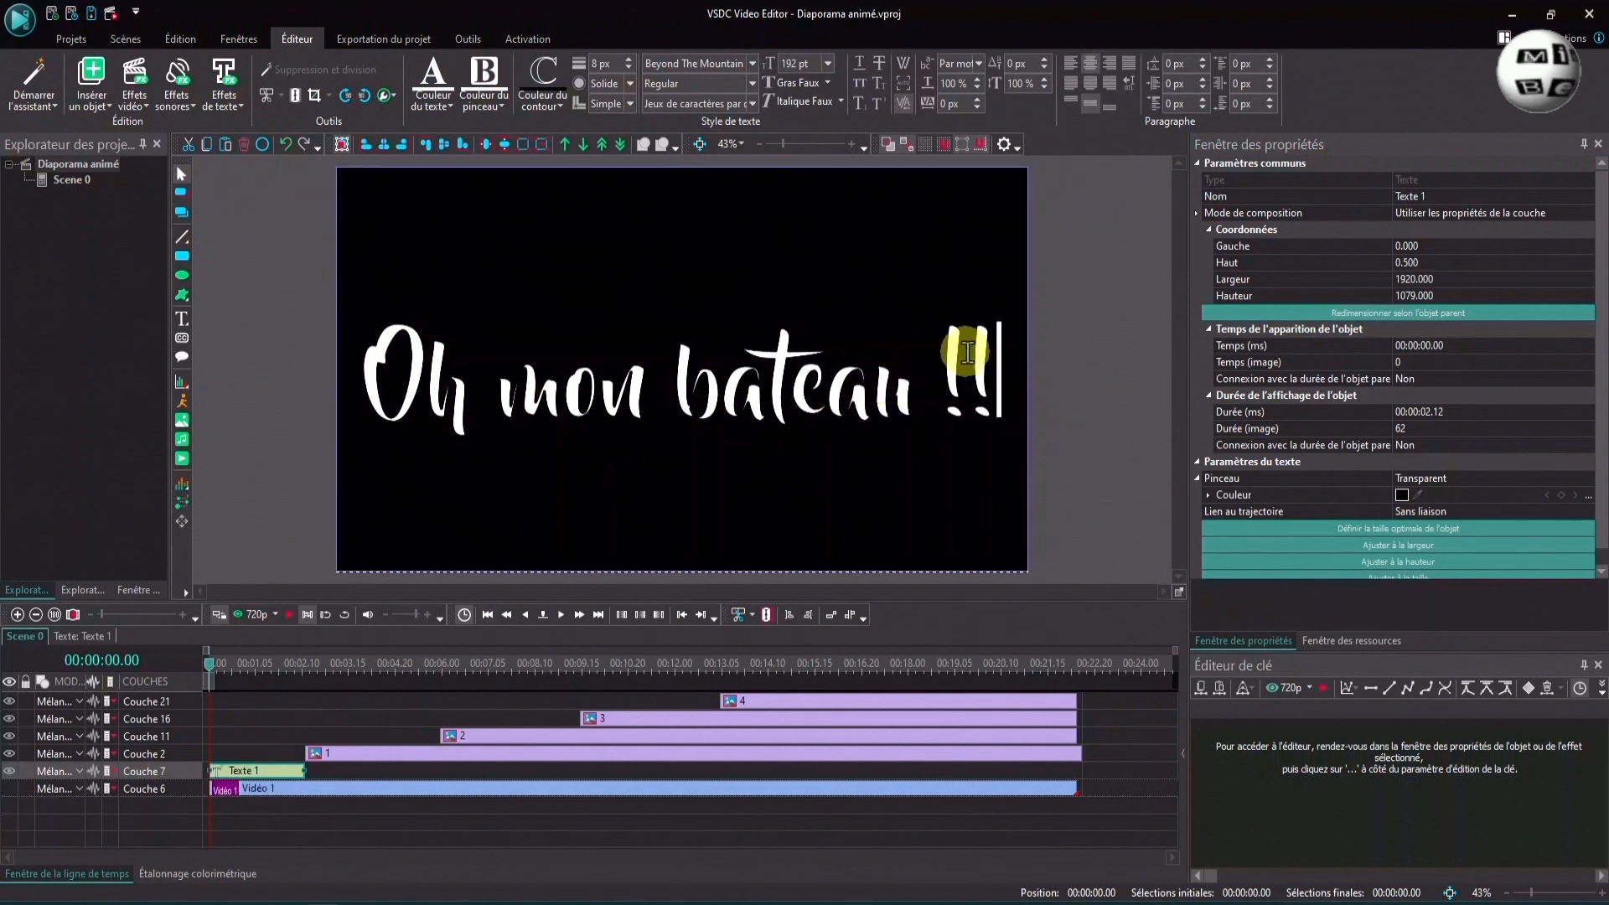
left_click_drag(999, 371, 349, 369)
key("BackSpace")
type("V")
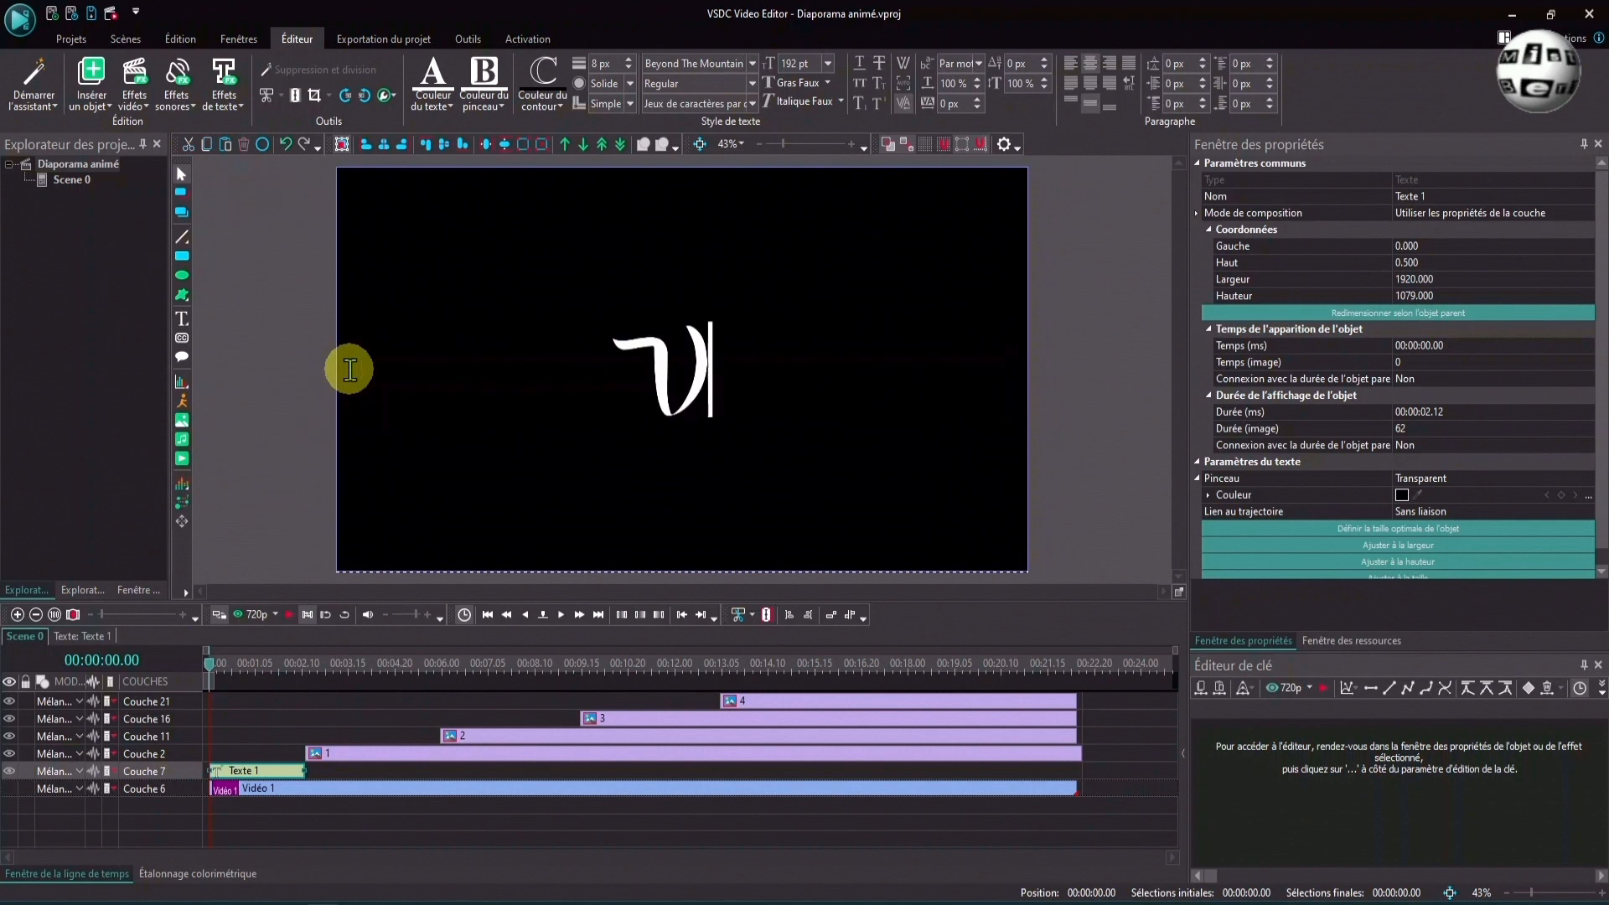
type("otre texte ici")
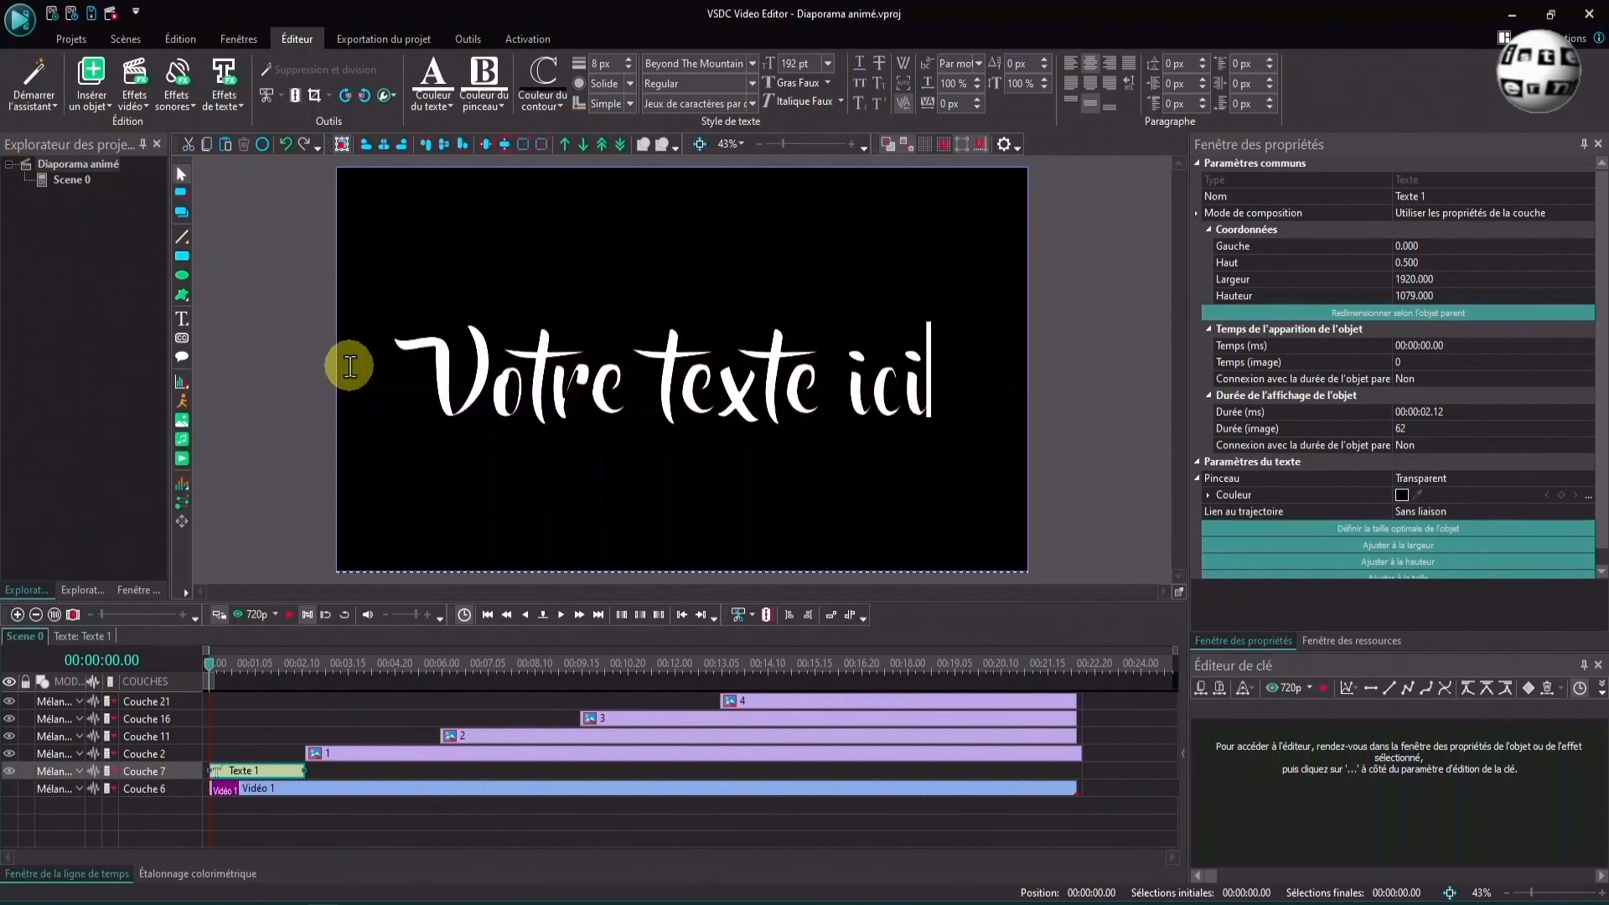
left_click(8, 790)
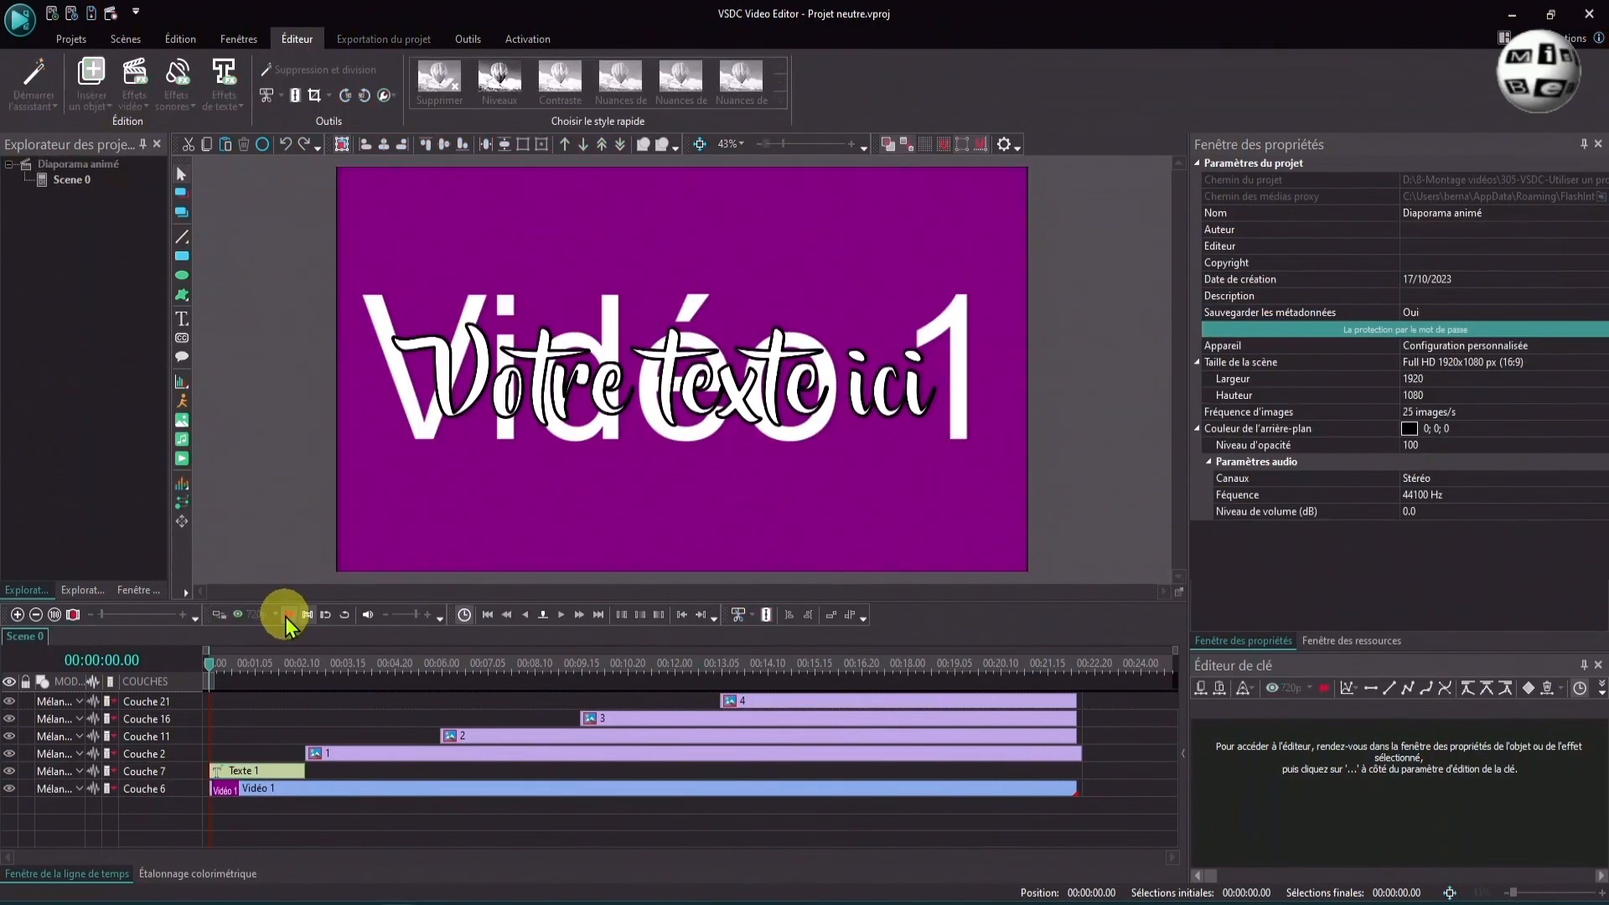
Preview the slideshow and package the project as "Projet neutre.vproj" in the 4-Tutos folder.
left_click(287, 616)
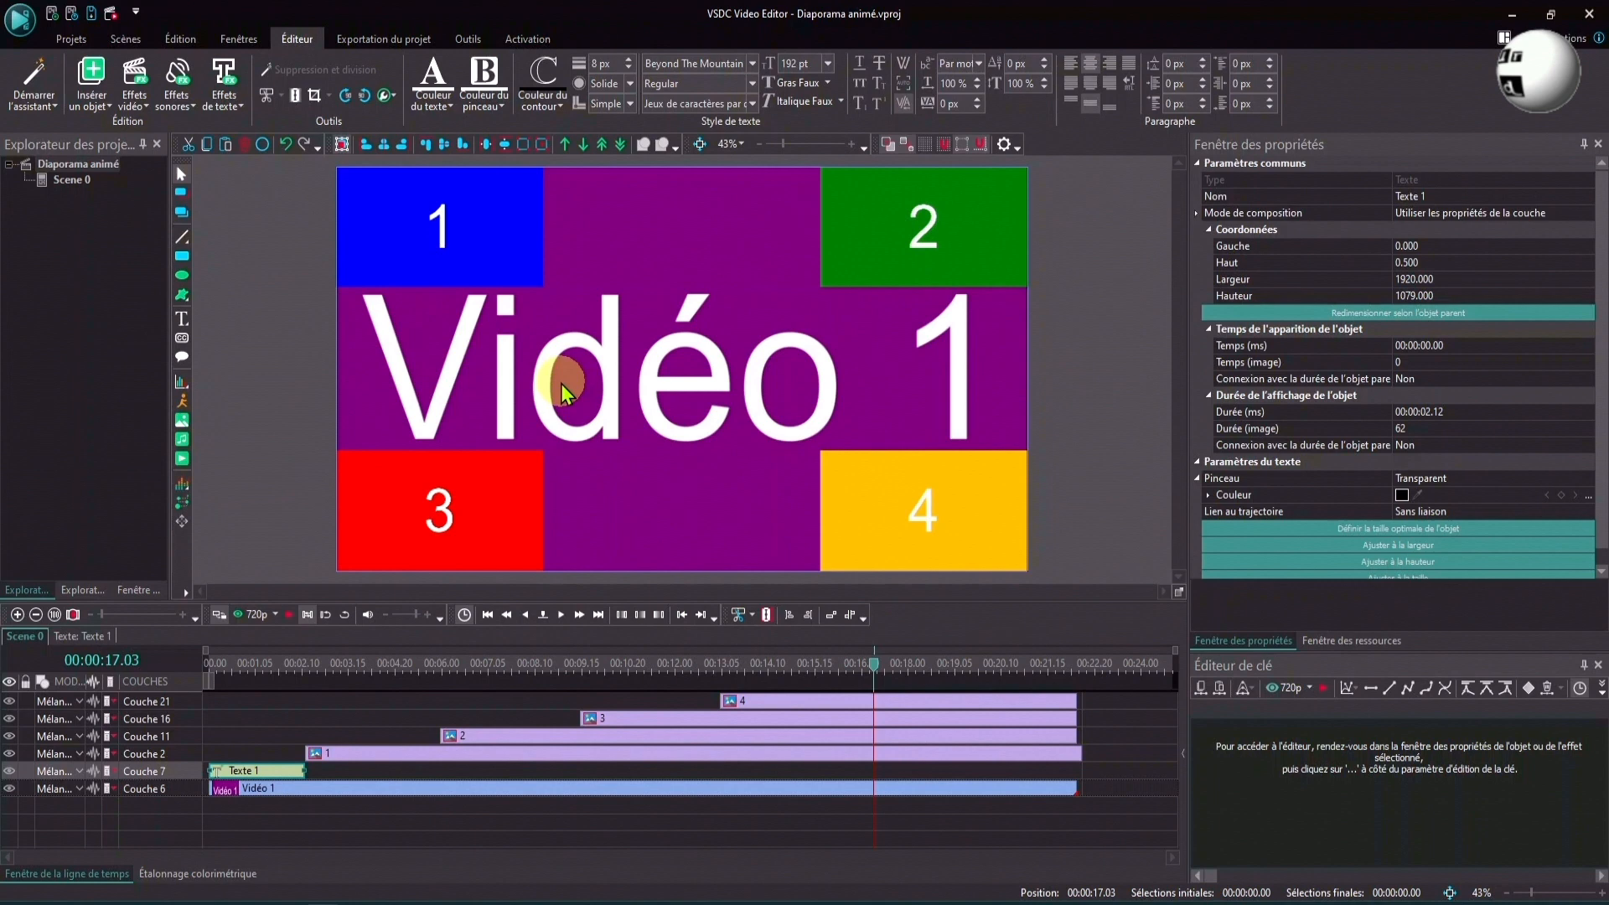
left_click(72, 39)
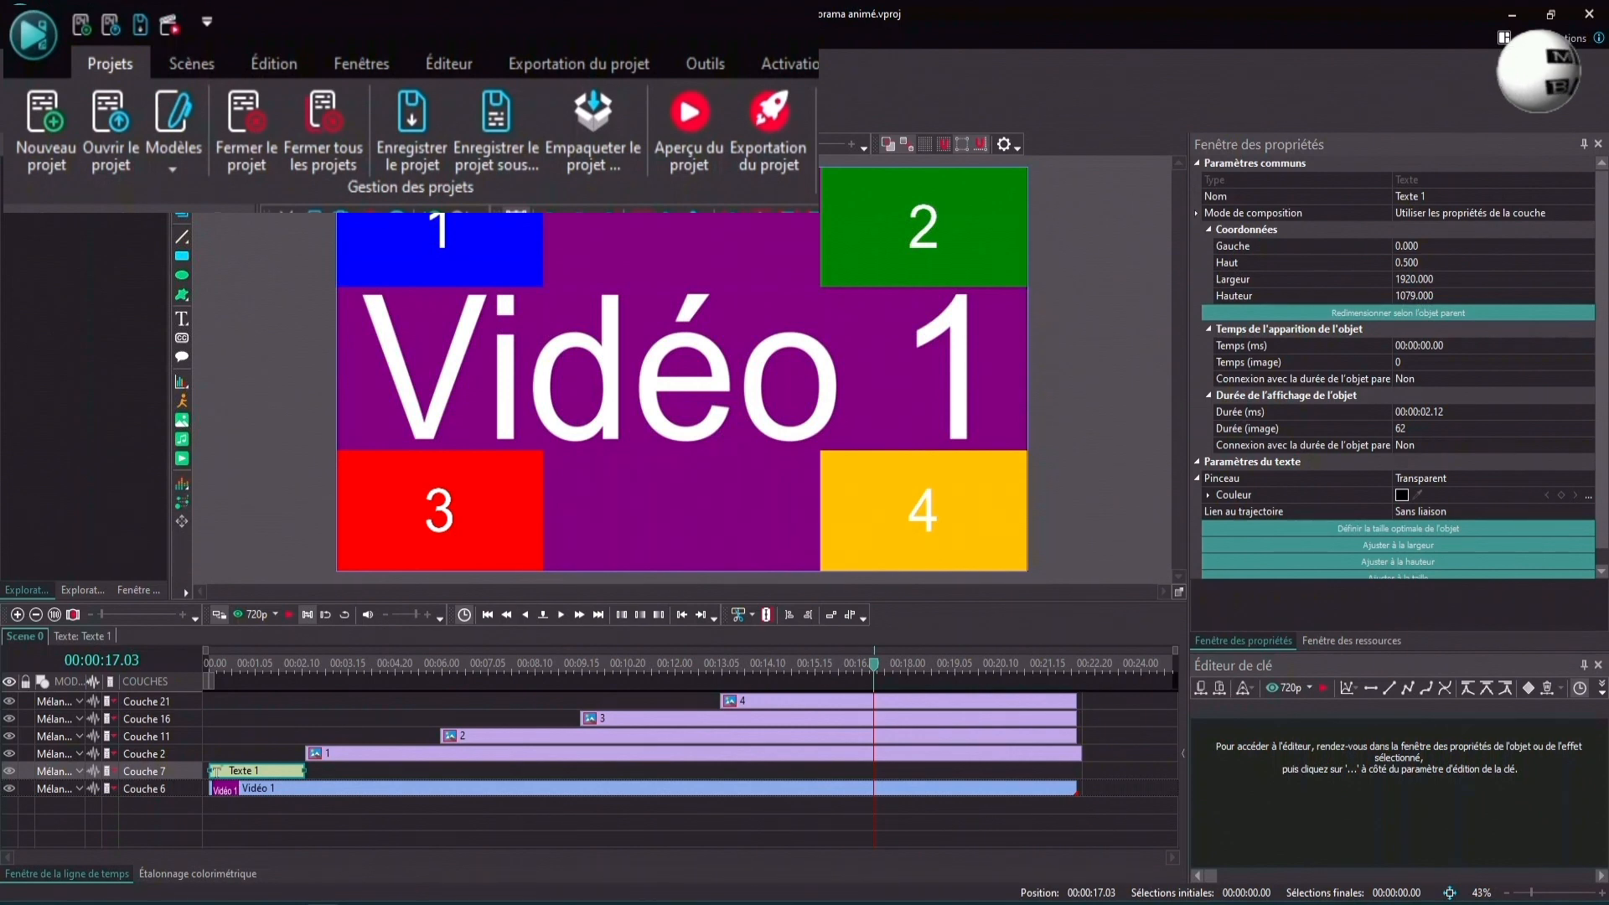
left_click(591, 124)
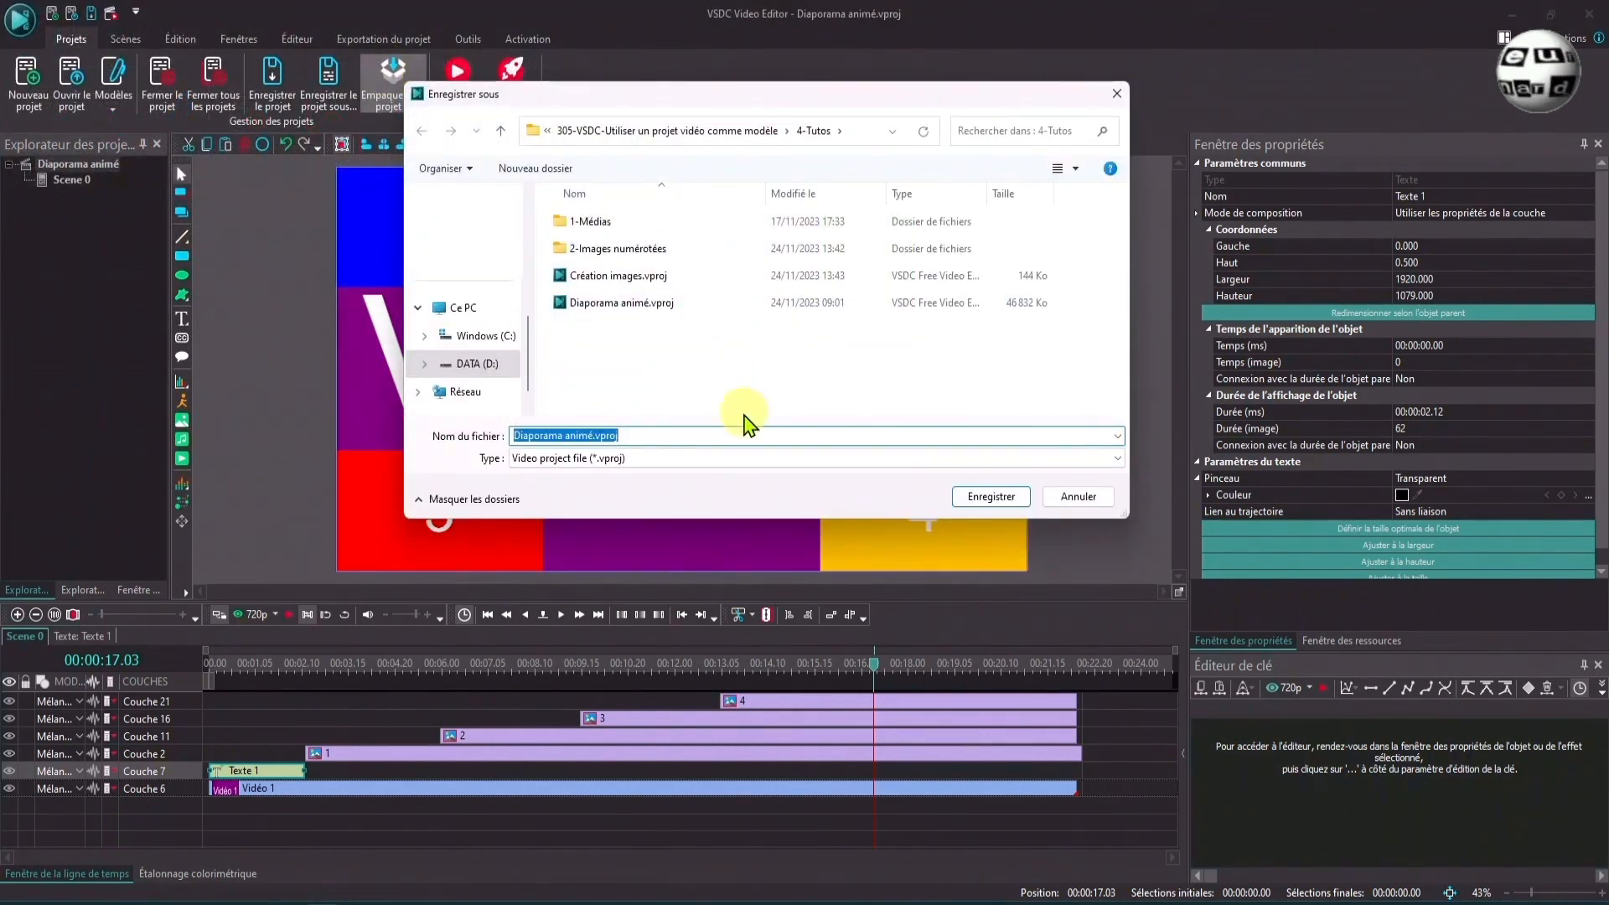
type("P")
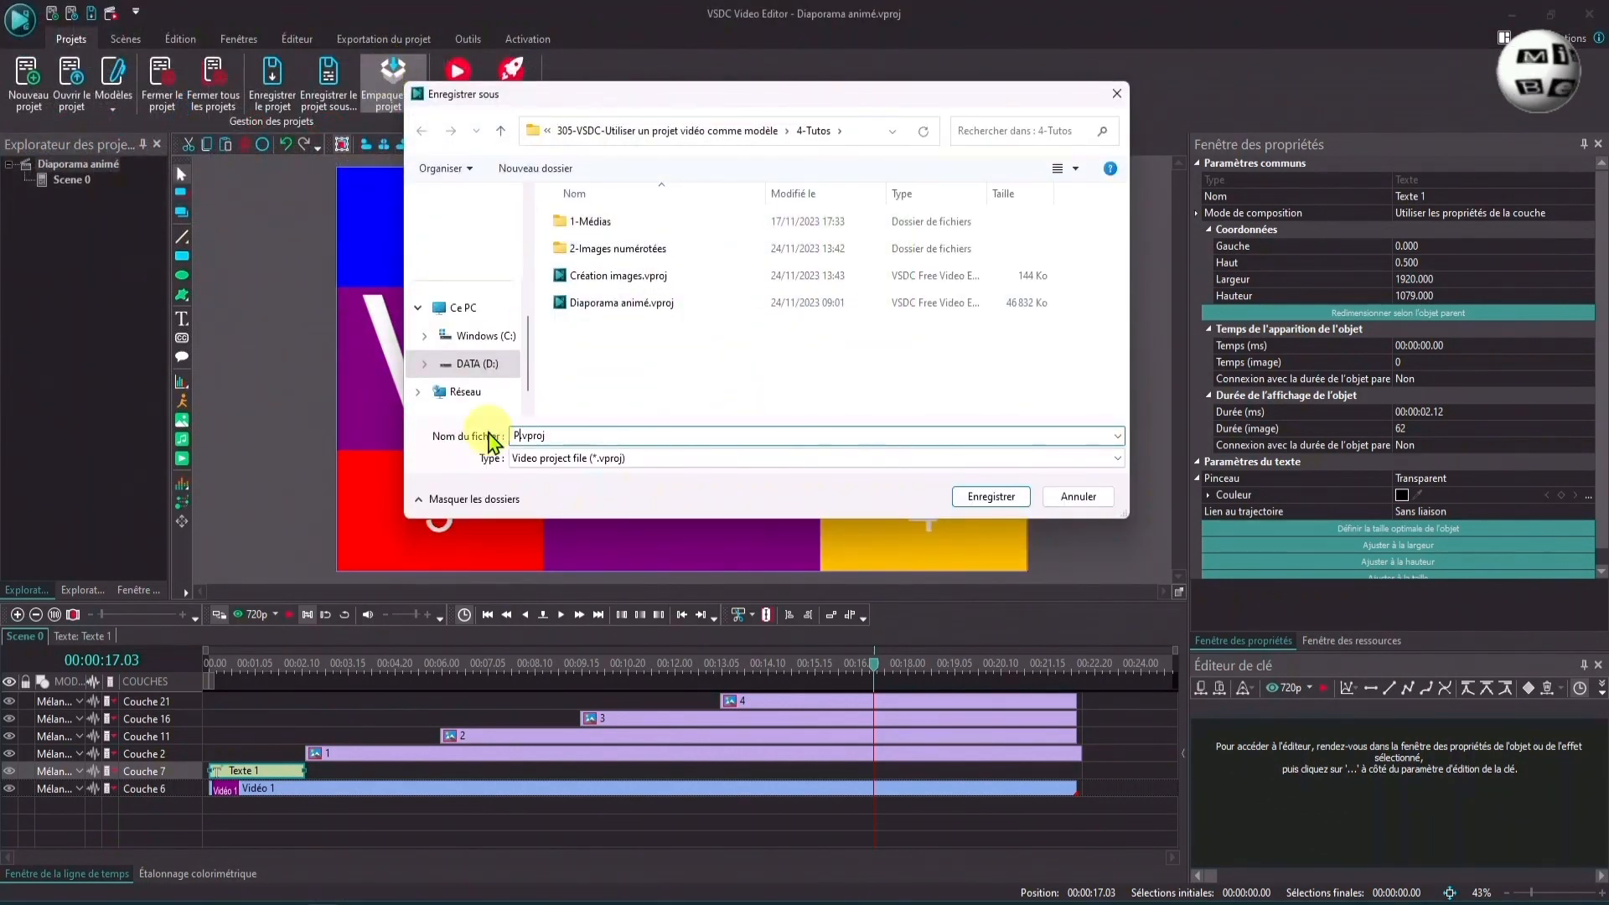
type("rojet neutre")
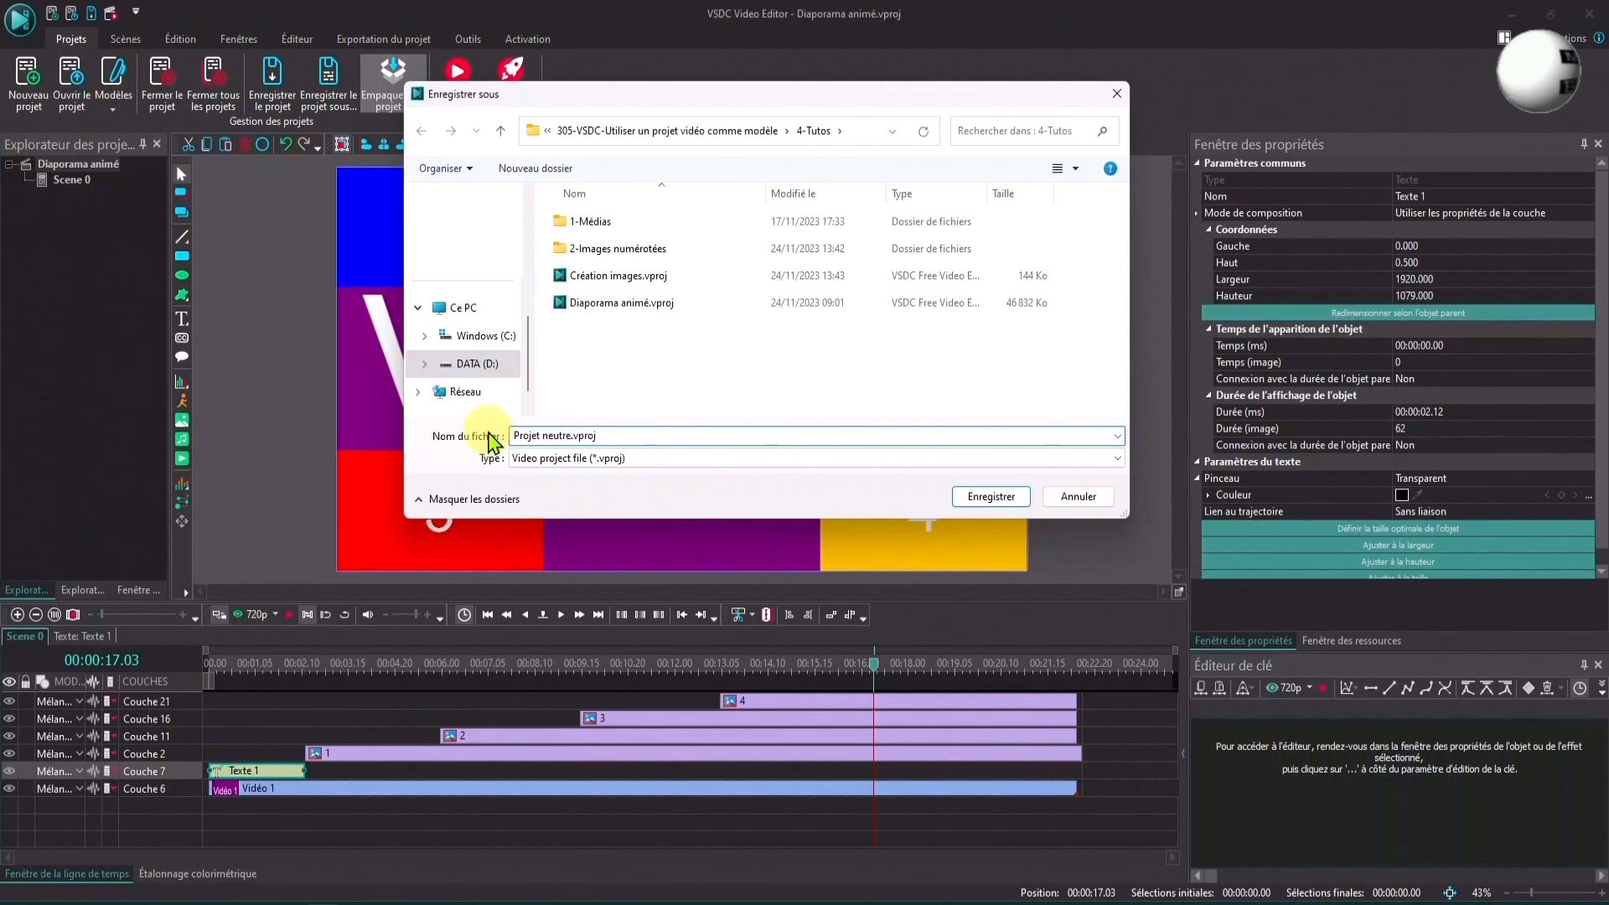
key("Return")
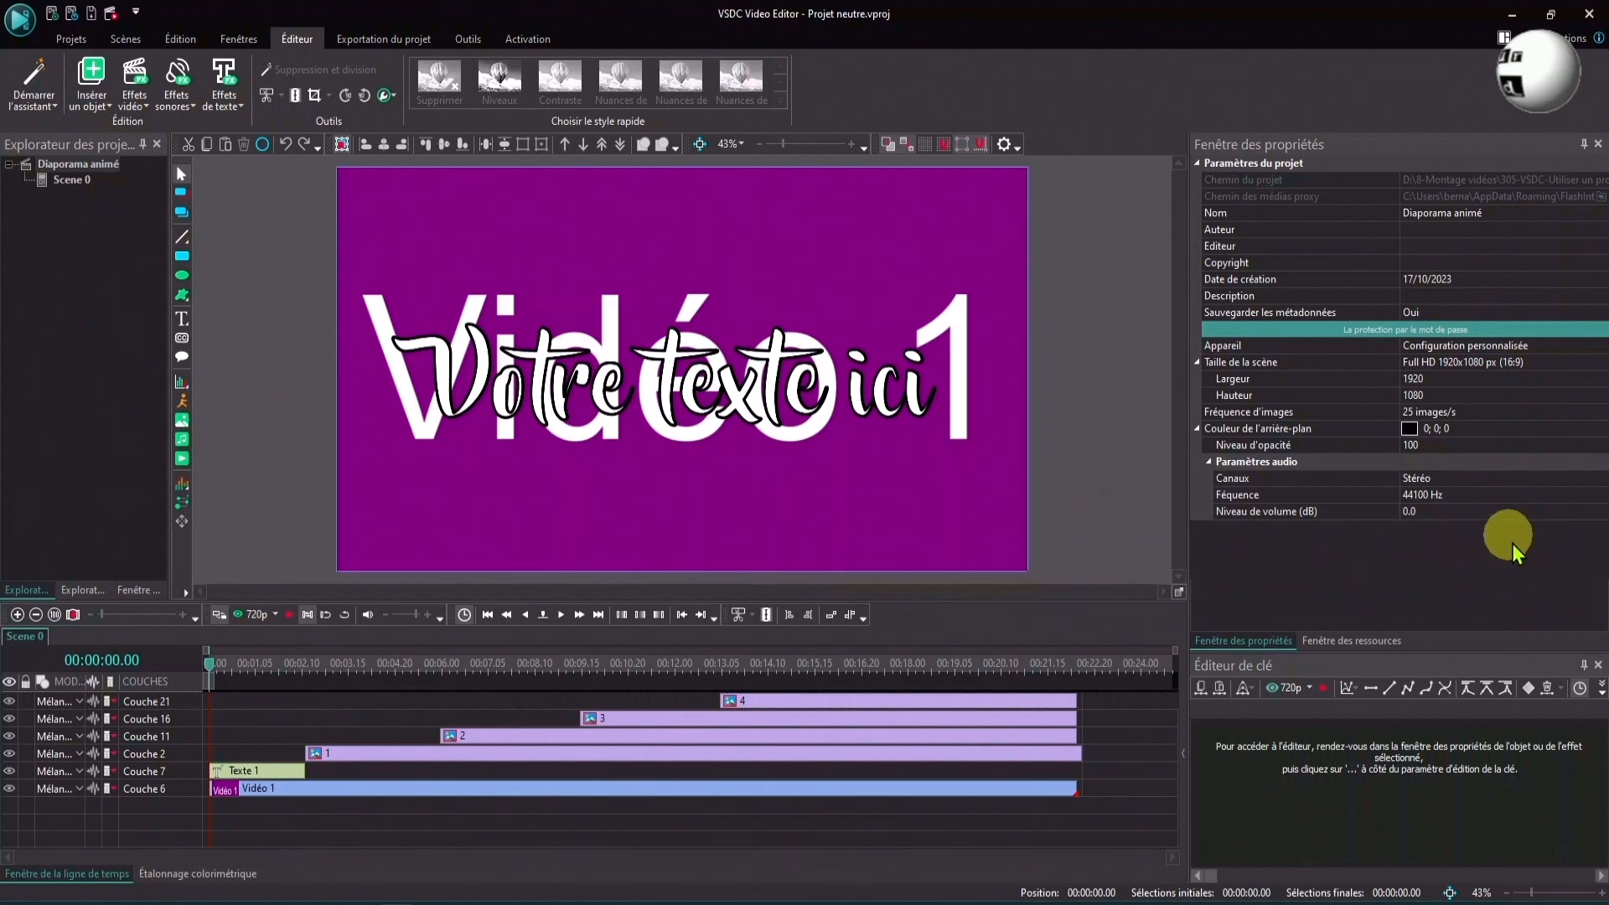
Replace the 1.png image resource with Gordini.jpg from the 1-Médias folder and apply the change.
left_click(1232, 764)
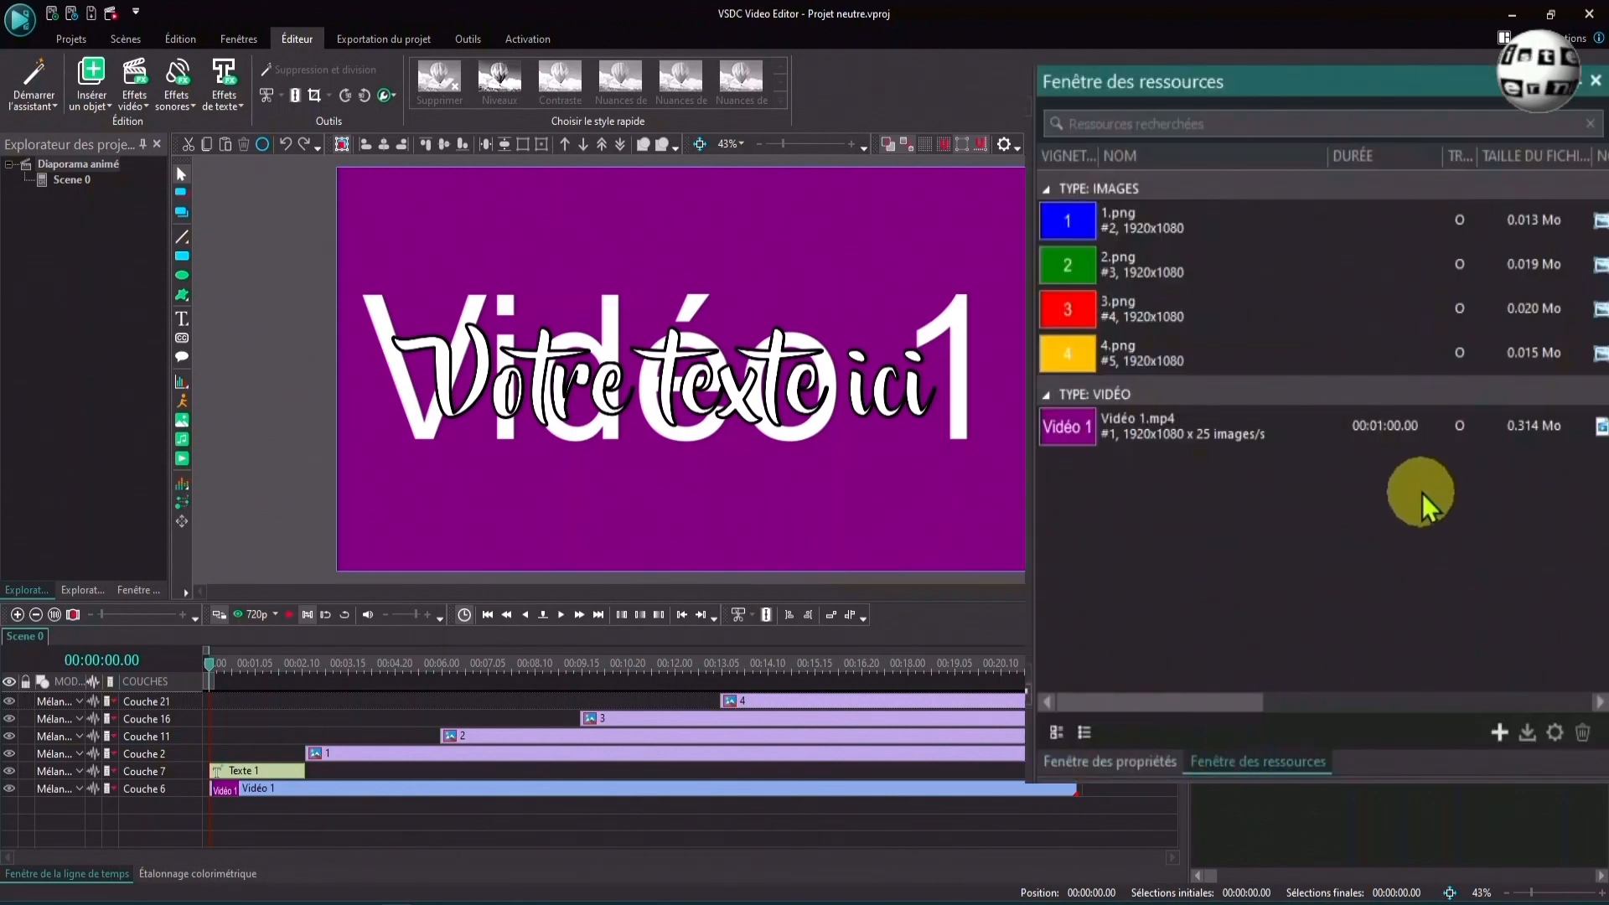
right_click(1064, 212)
left_click(1131, 415)
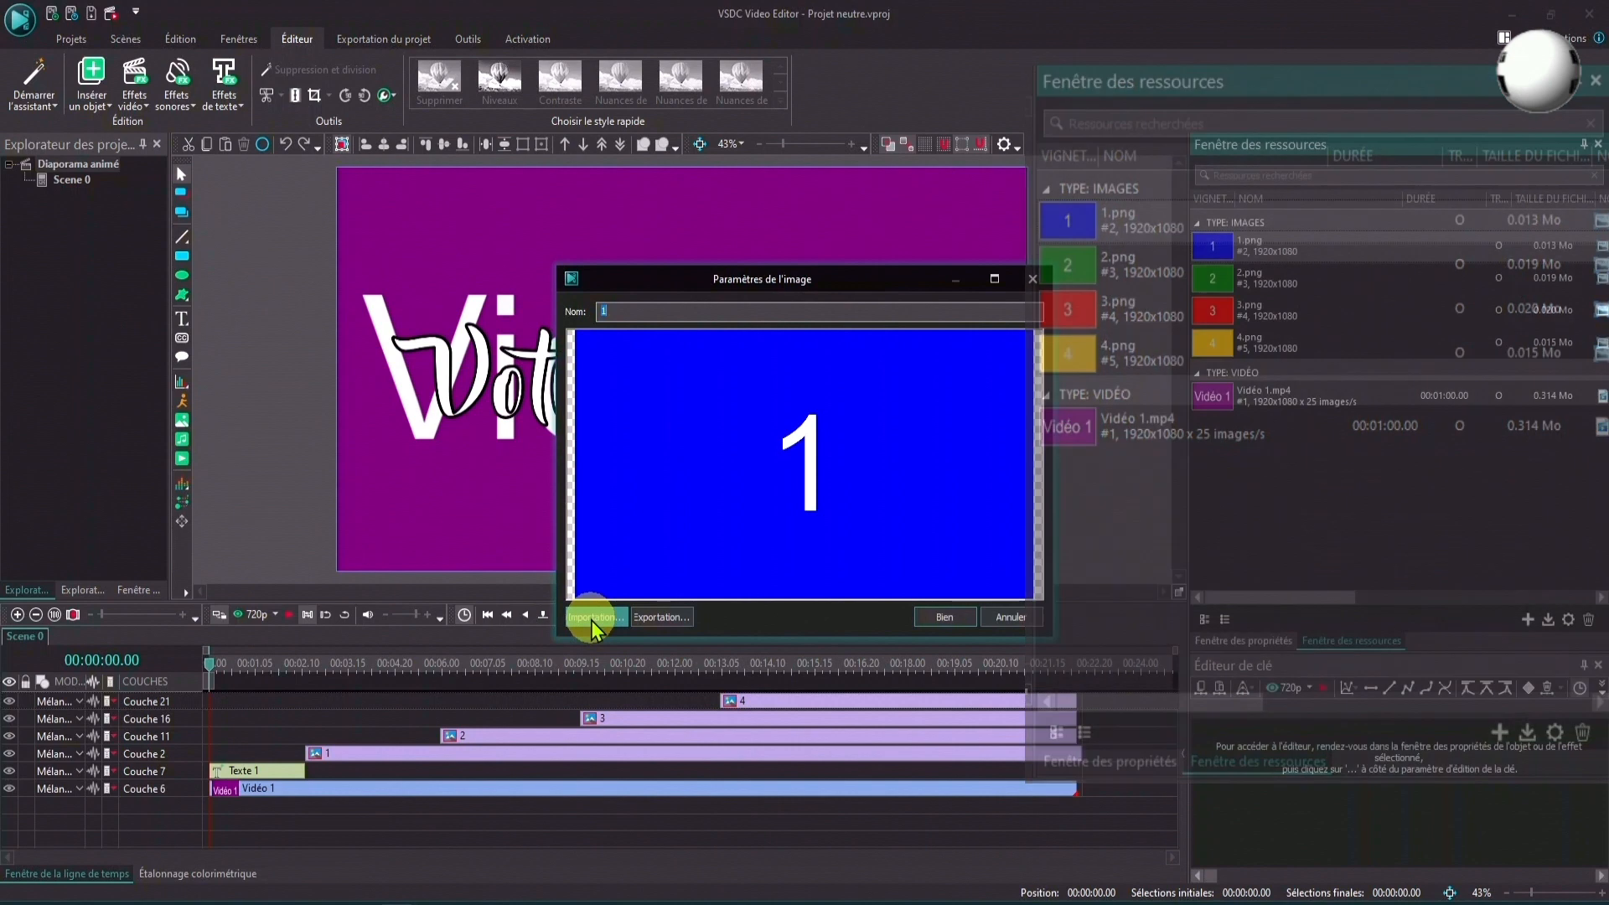
left_click(593, 620)
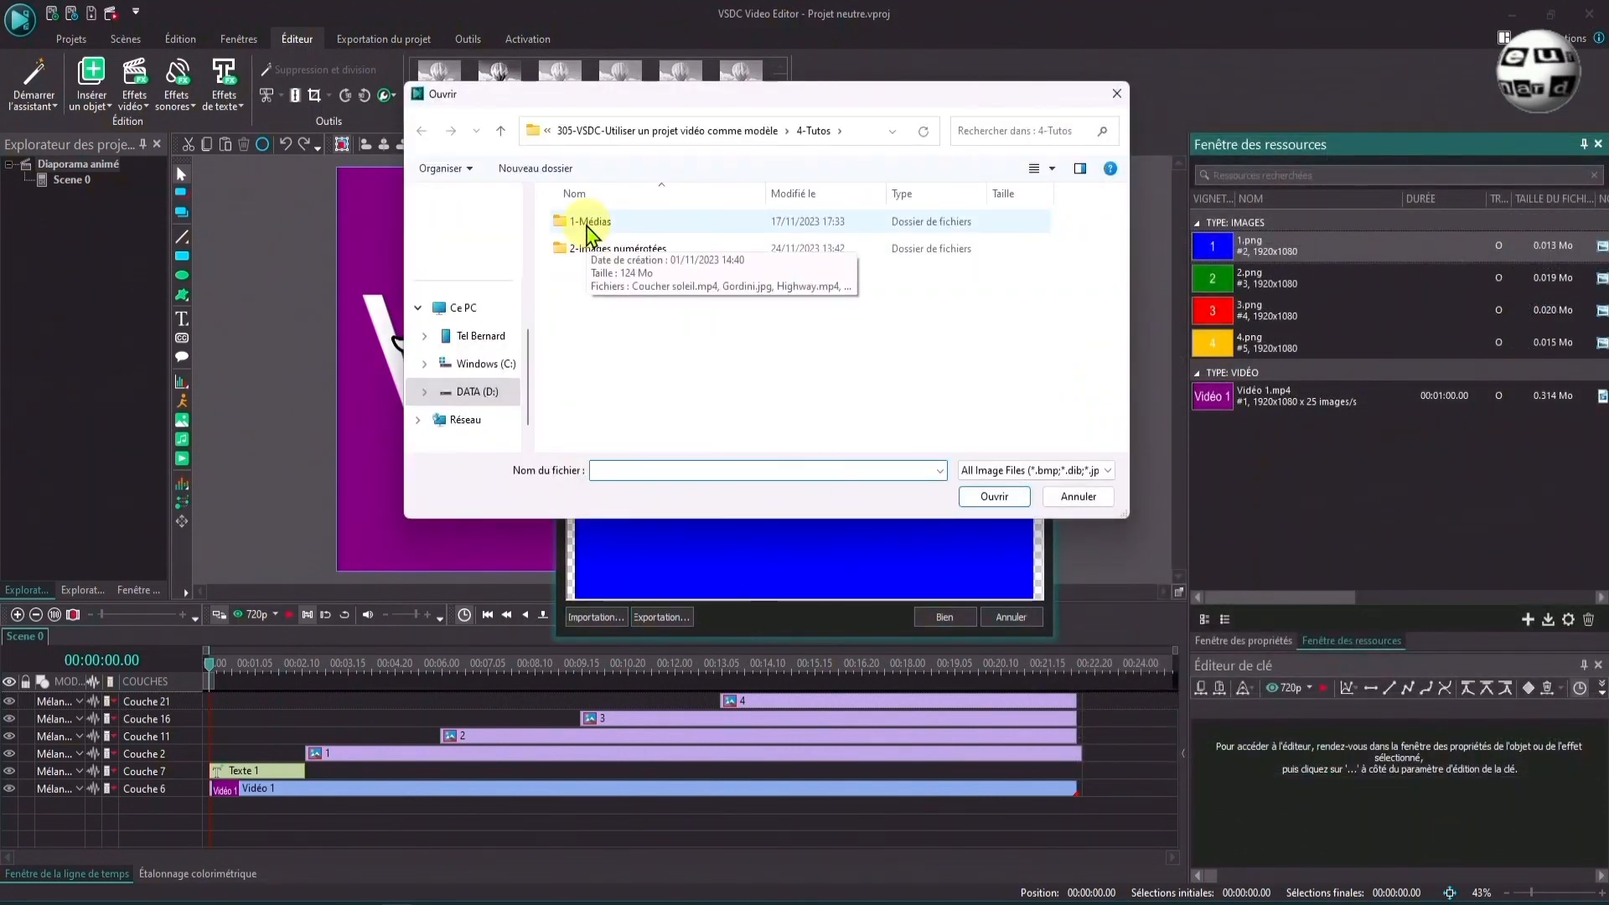
double_click(589, 223)
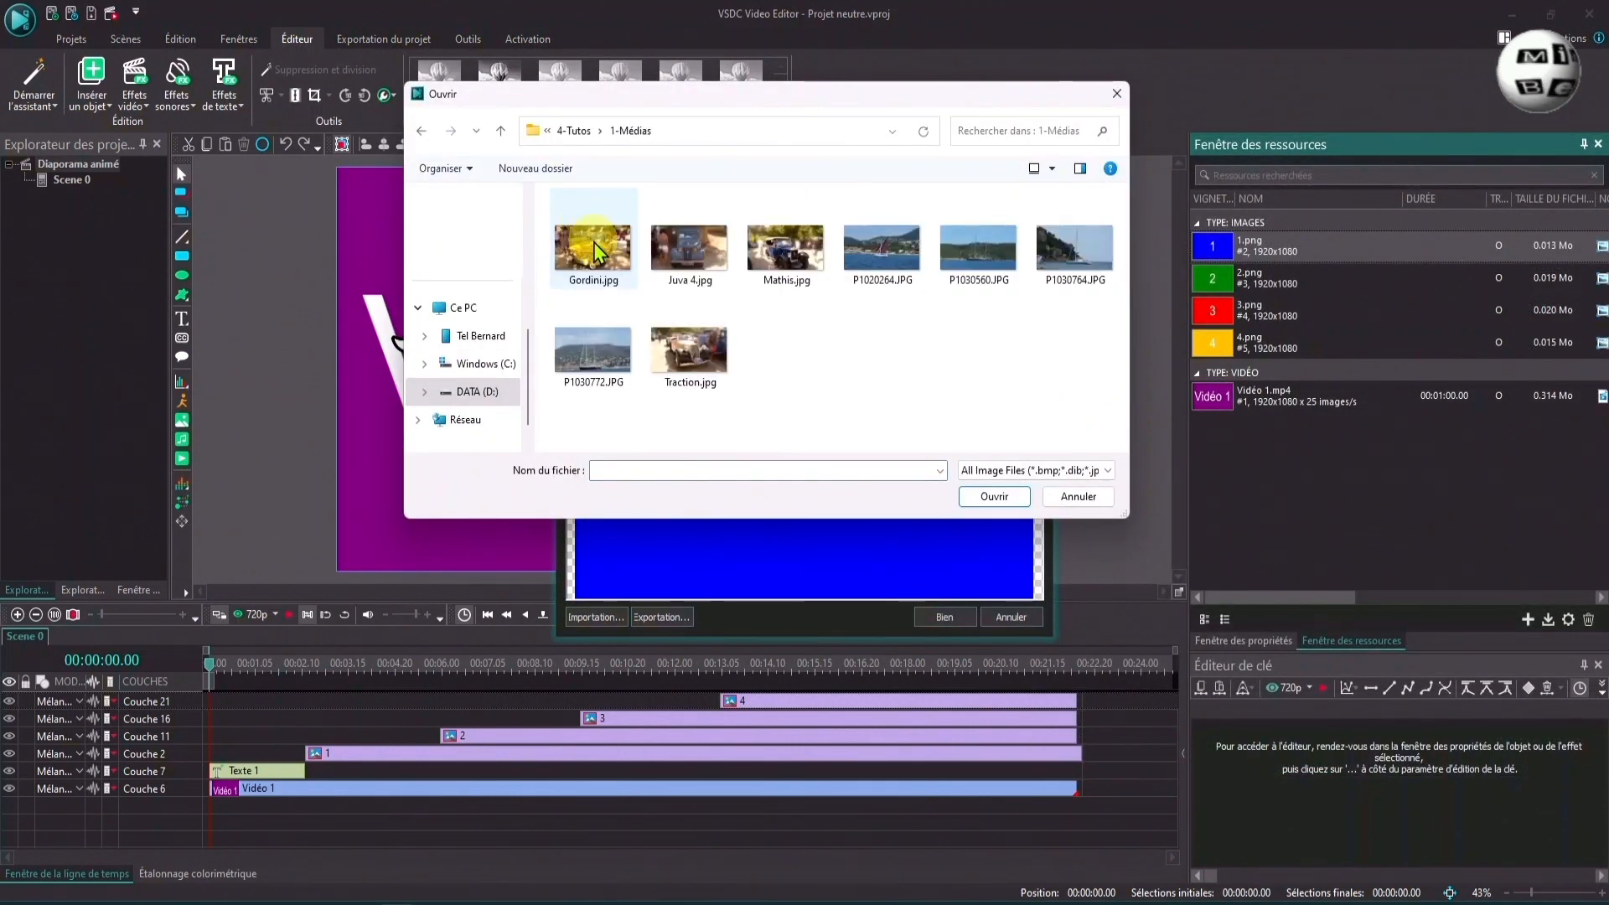
left_click(594, 248)
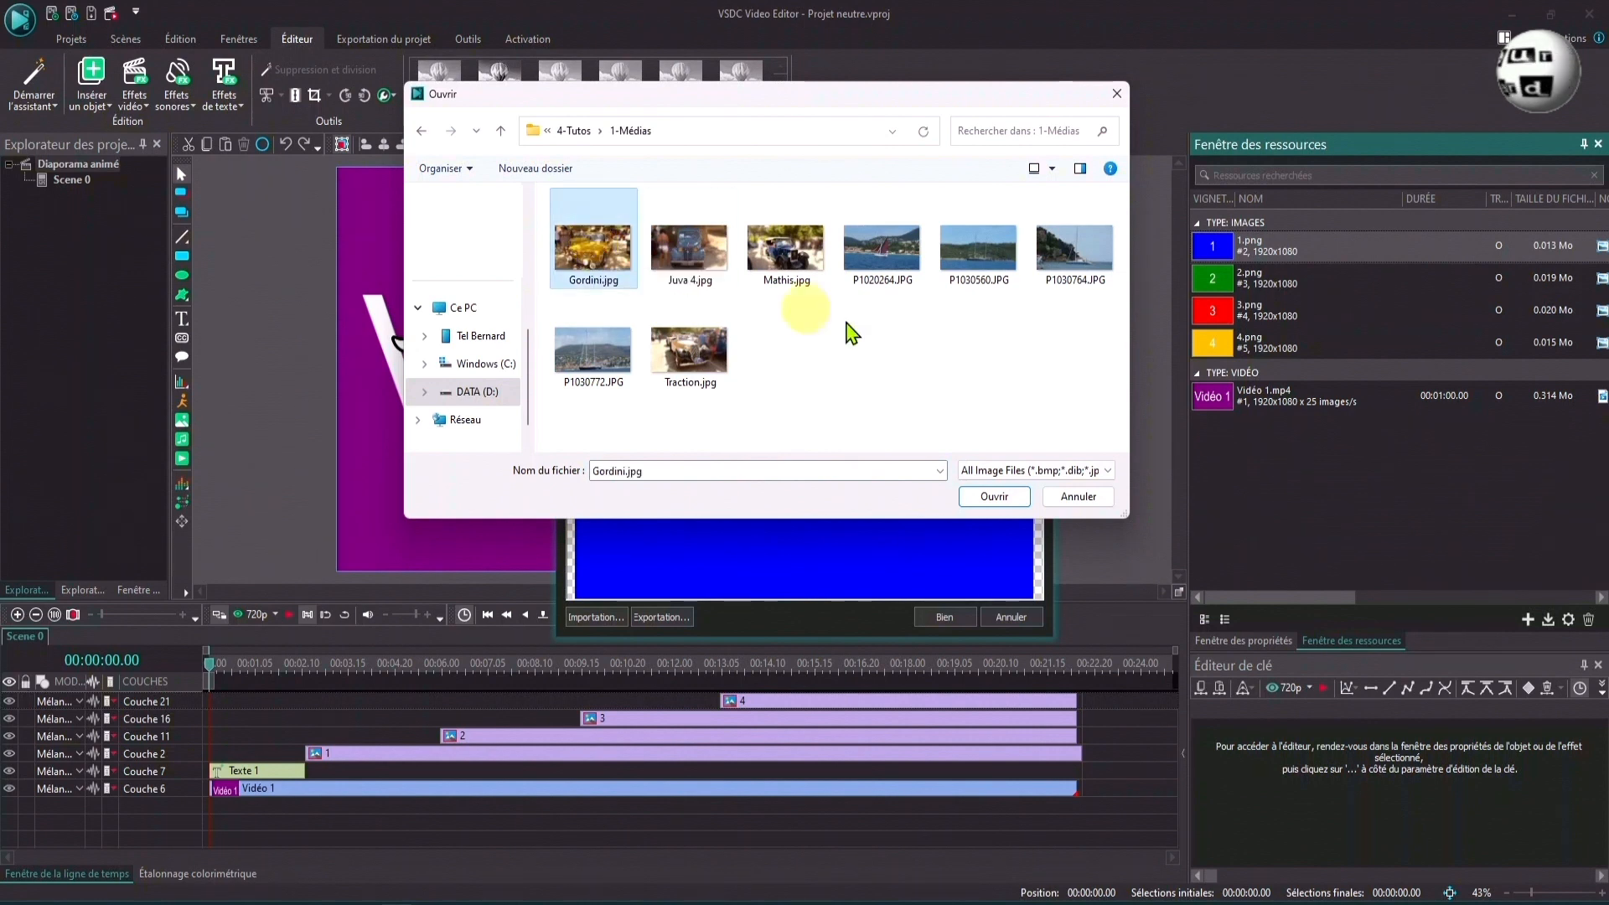
left_click(994, 496)
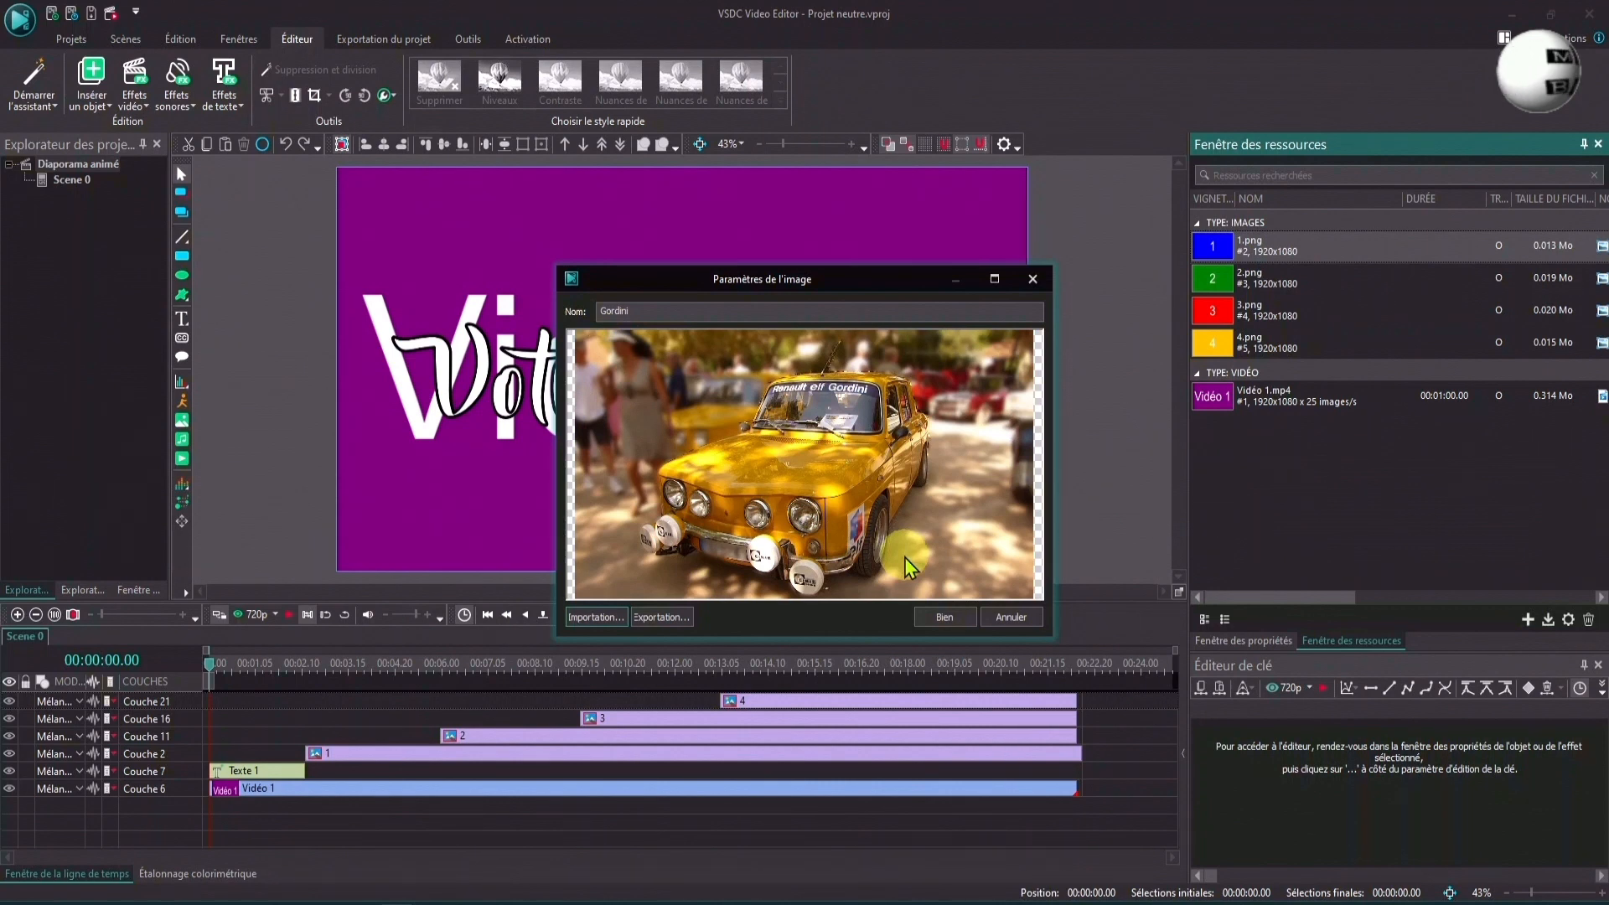
left_click(945, 617)
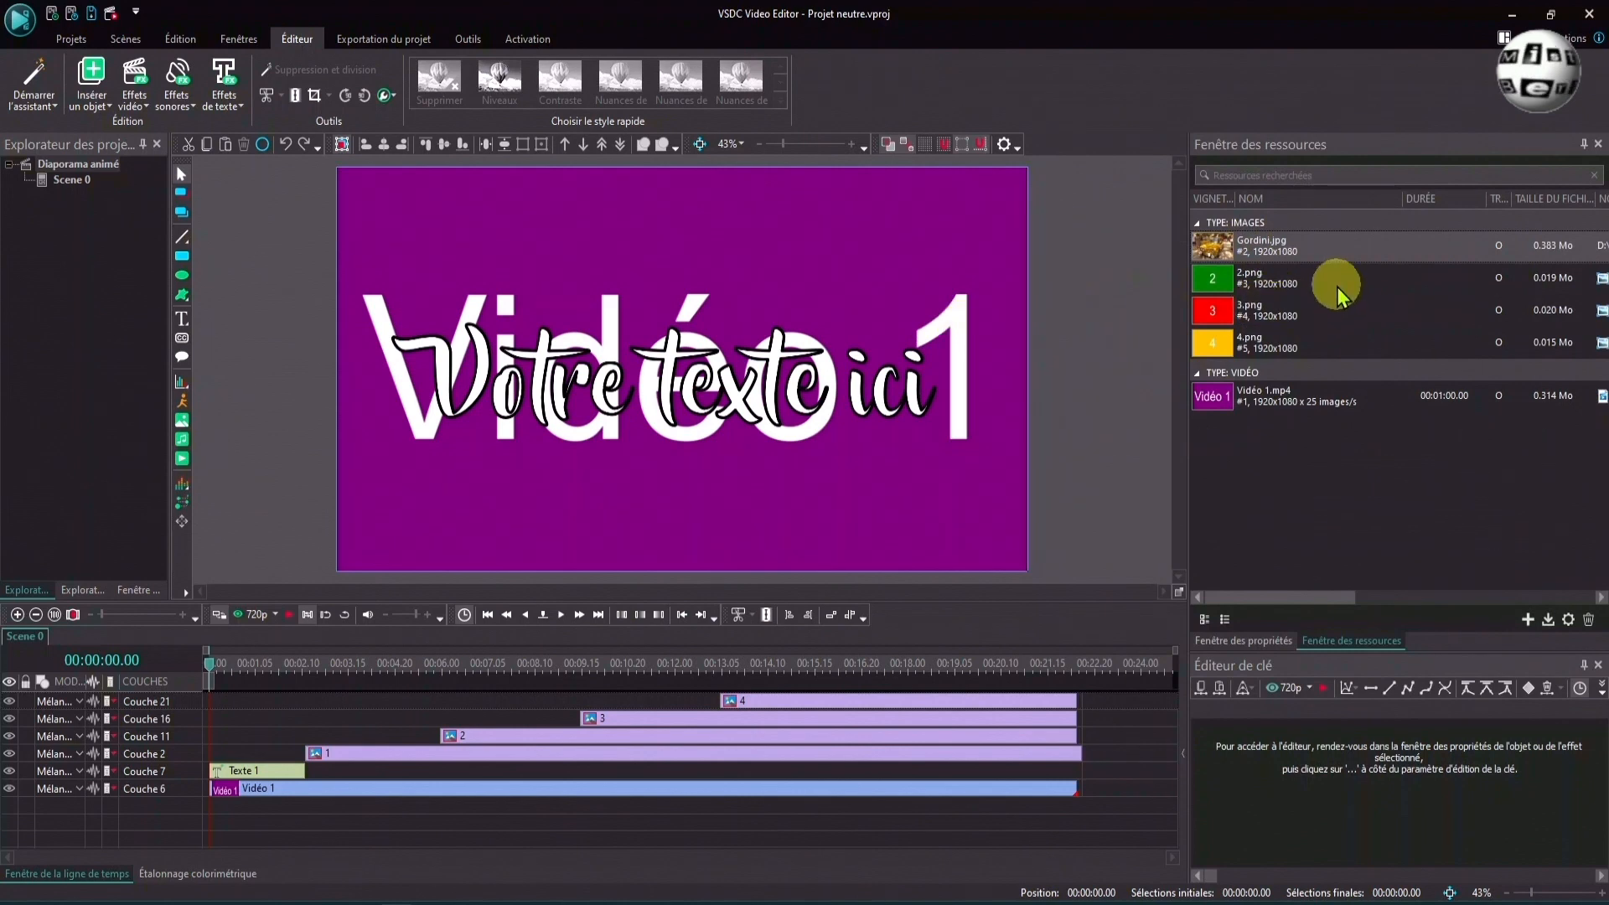
Replace the 2.png image resource with Juva 4.jpg and apply the change.
right_click(1222, 280)
left_click(1272, 416)
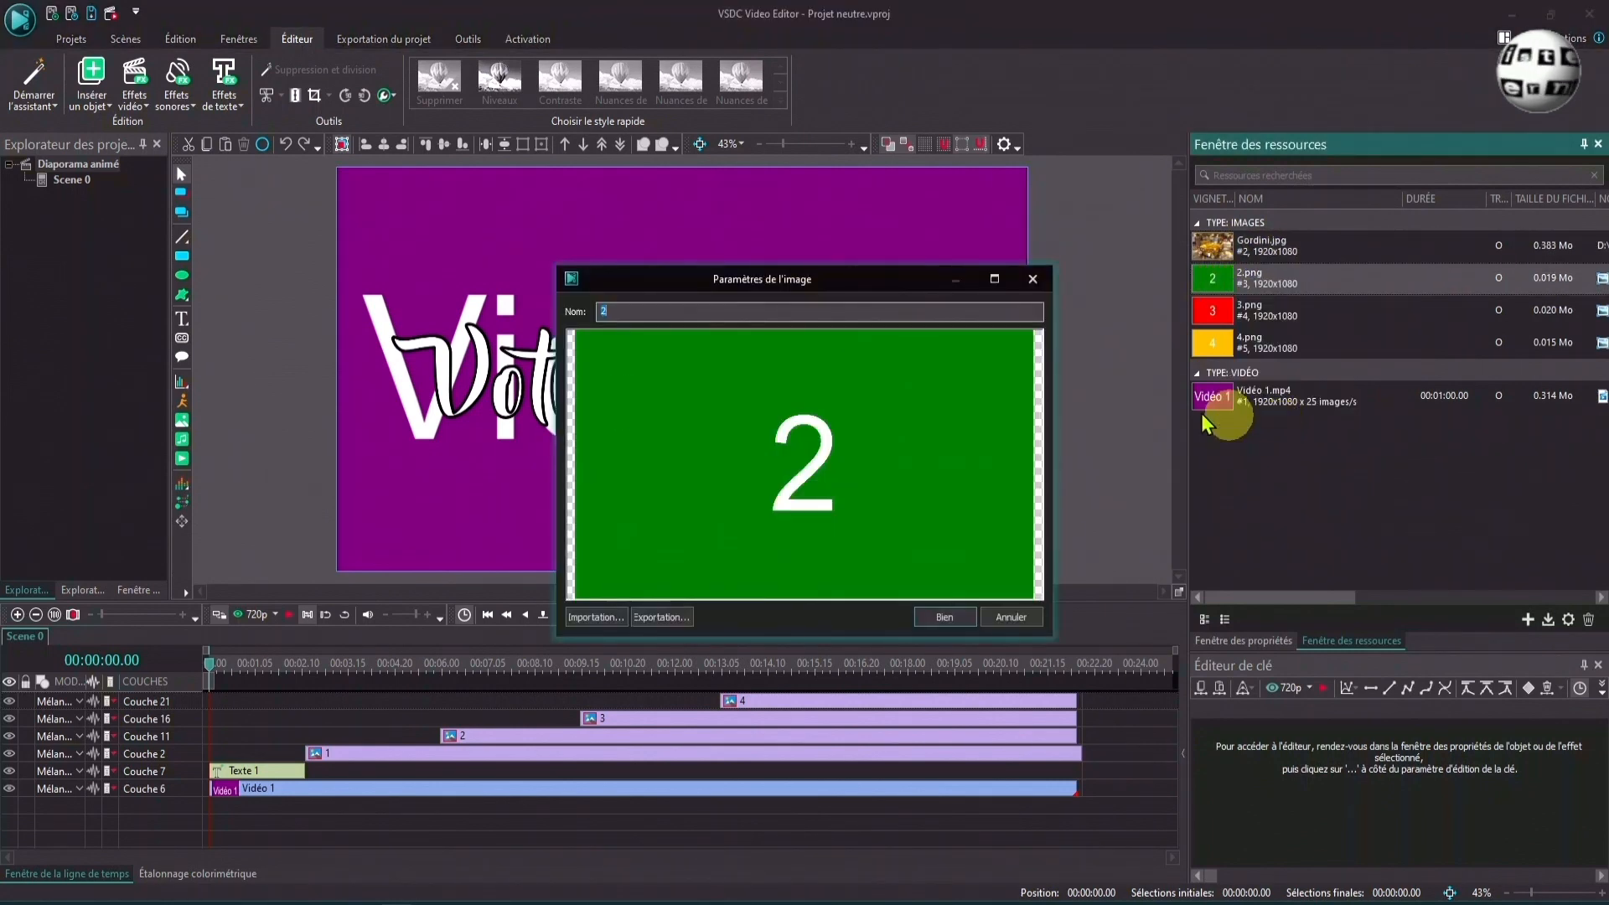
left_click(579, 618)
double_click(676, 248)
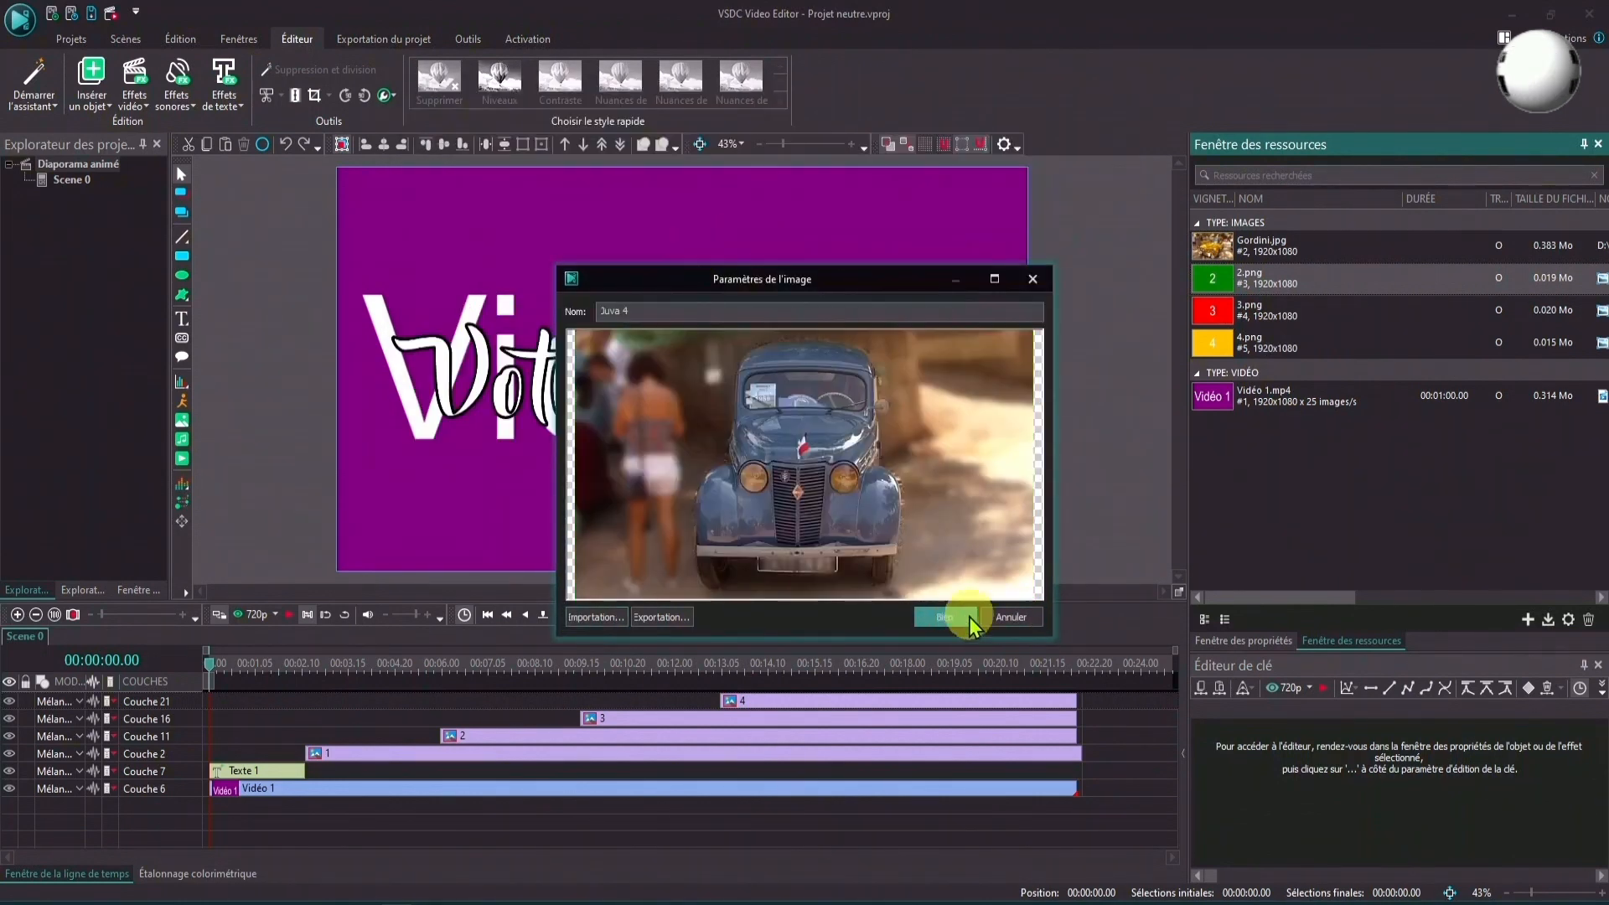
left_click(944, 617)
Replace the 3.png image resource with Mathis.jpg and apply the change.
right_click(1211, 315)
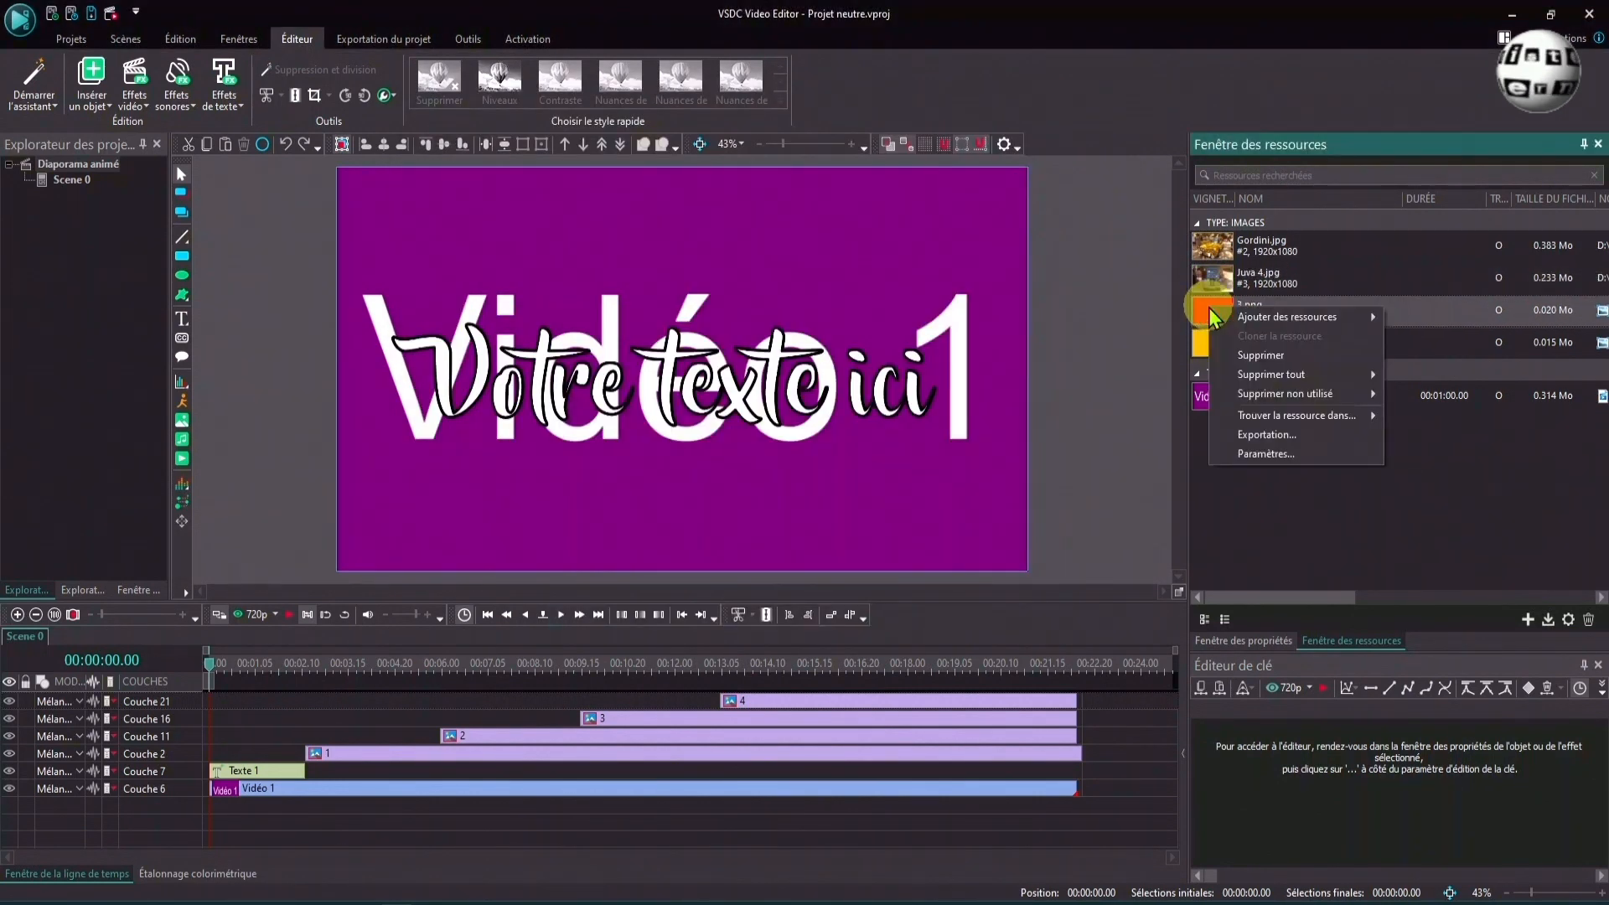
left_click(1279, 445)
left_click(596, 617)
double_click(920, 245)
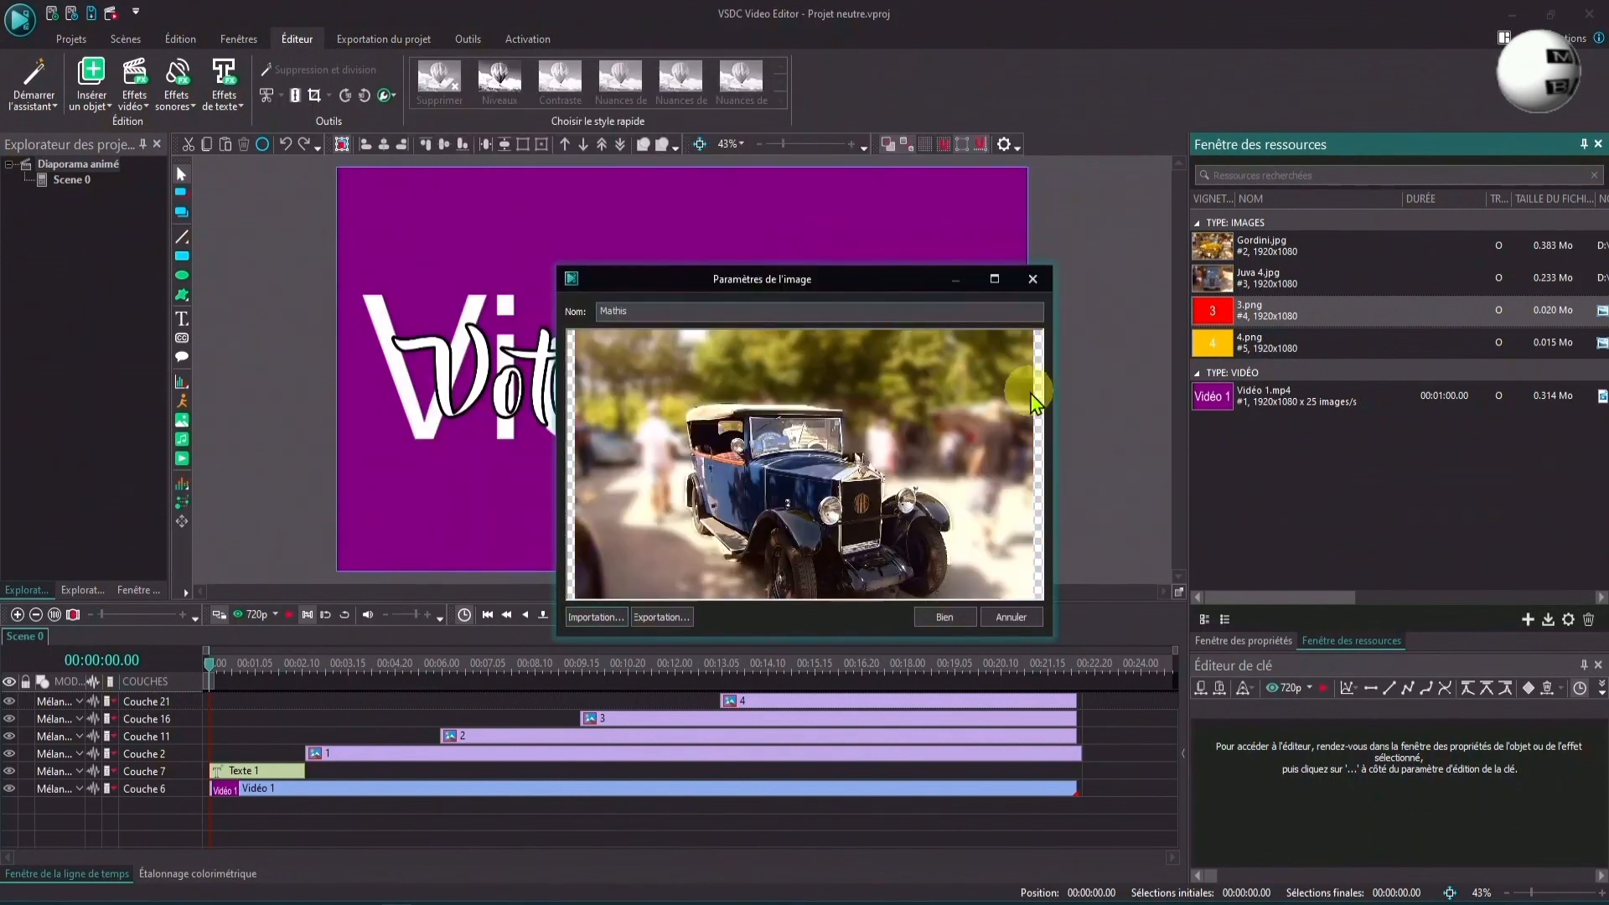
left_click(942, 617)
Replace the 4.png image resource with Traction.jpg and check the four pictures in the scene at 00:00:19.09.
right_click(1246, 340)
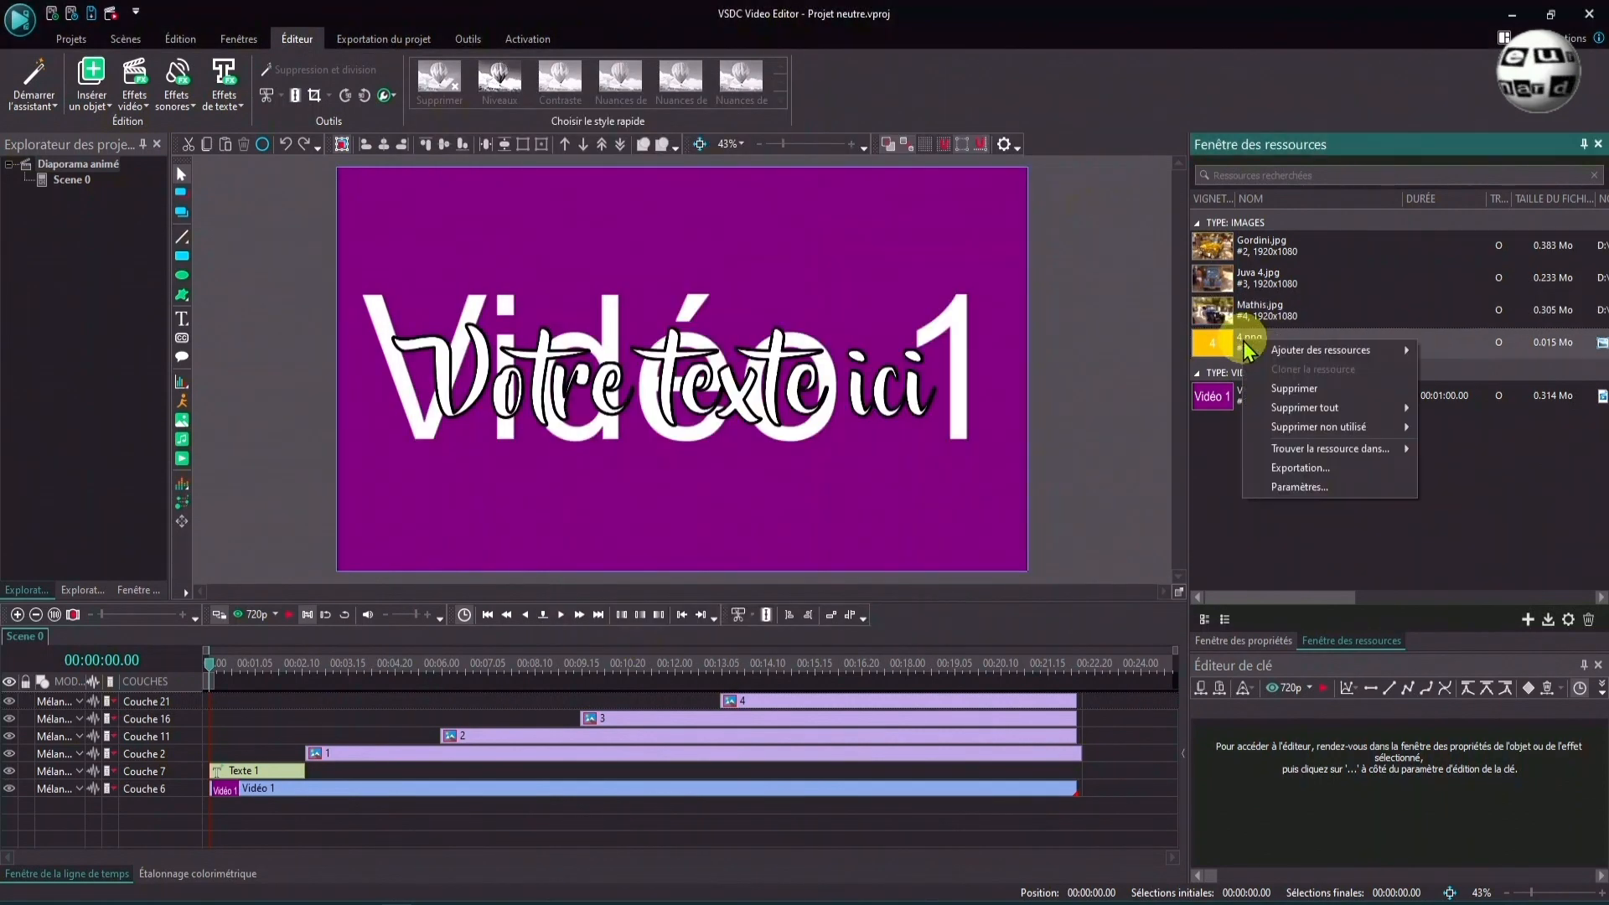
left_click(1299, 487)
left_click(596, 617)
left_click(691, 344)
double_click(690, 343)
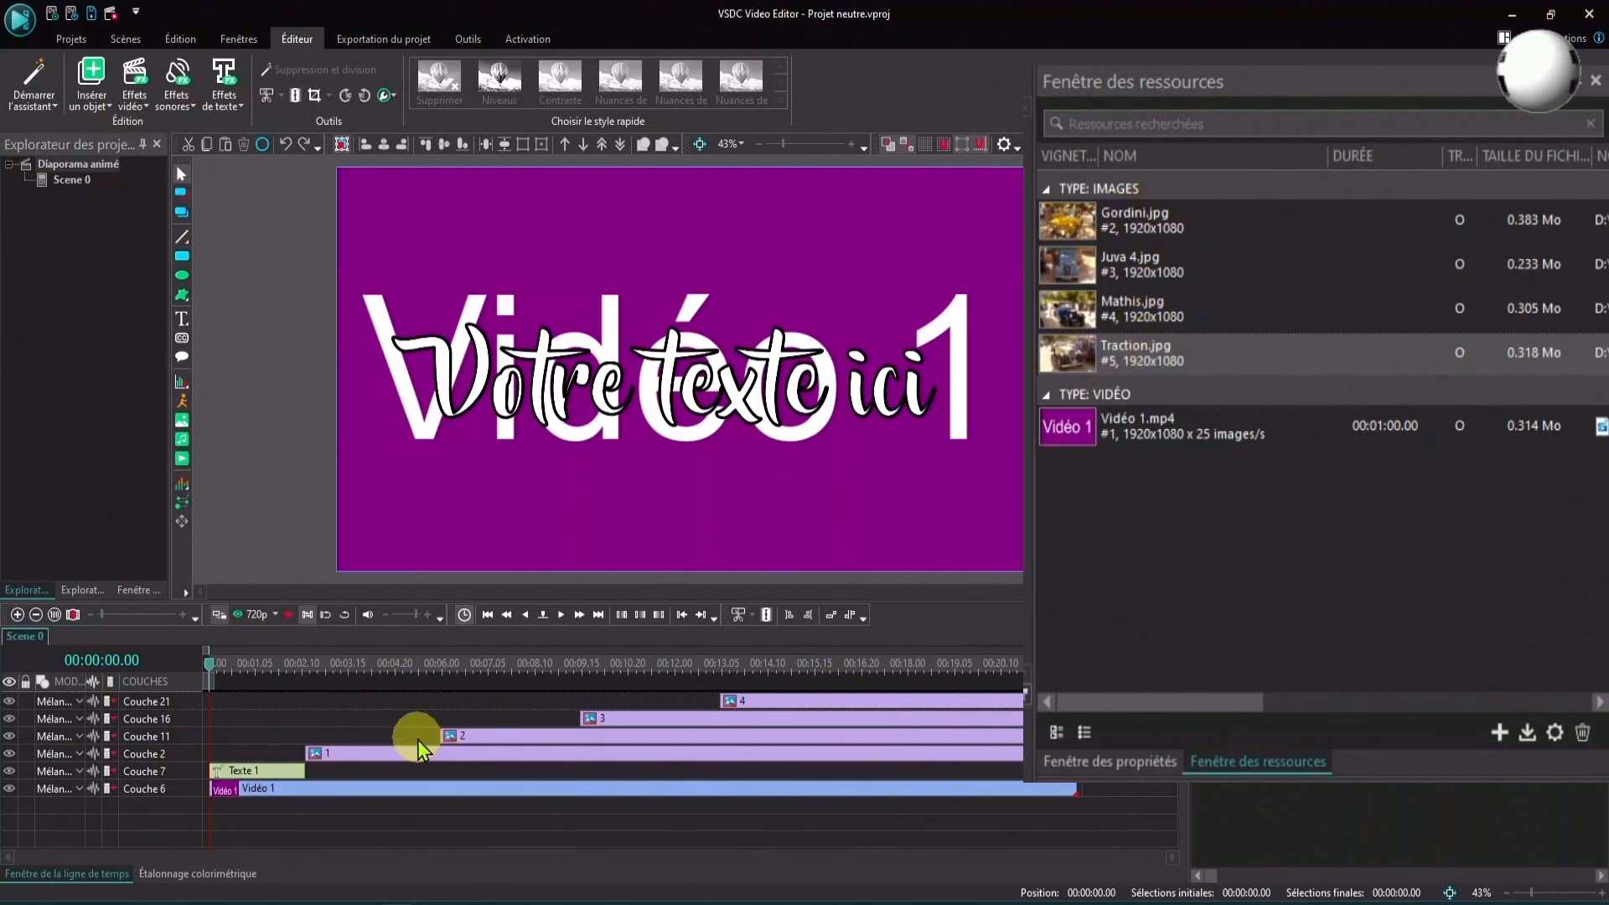
left_click(961, 667)
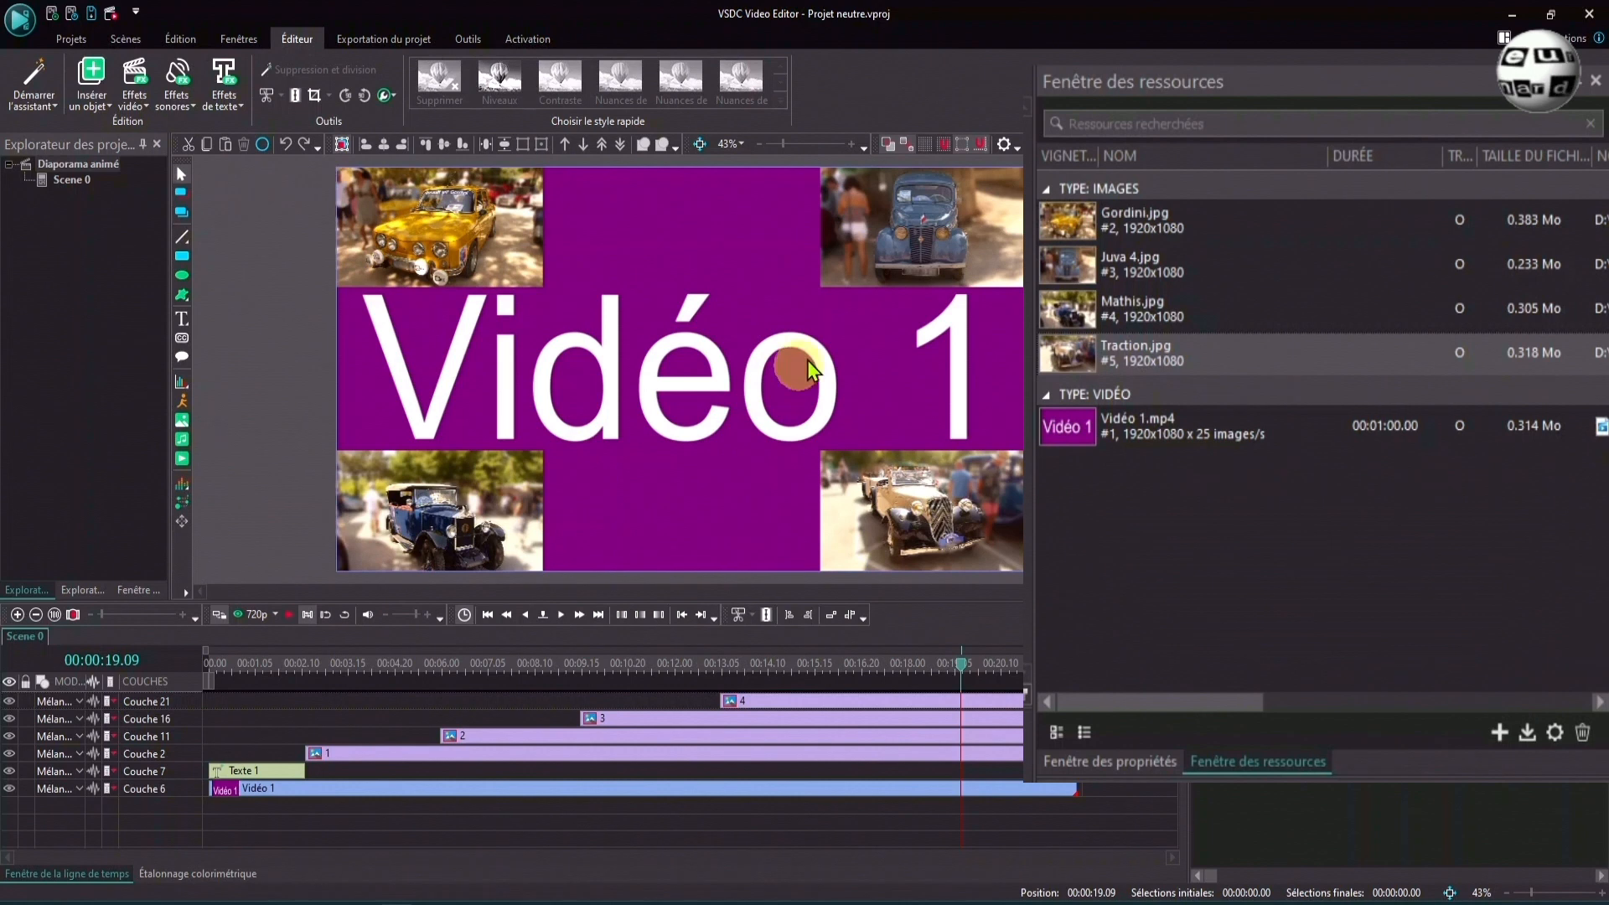
Load Highway.mp4 from the 1-Médias folder as the replacement for the Vidéo 1.mp4 resource.
right_click(1112, 436)
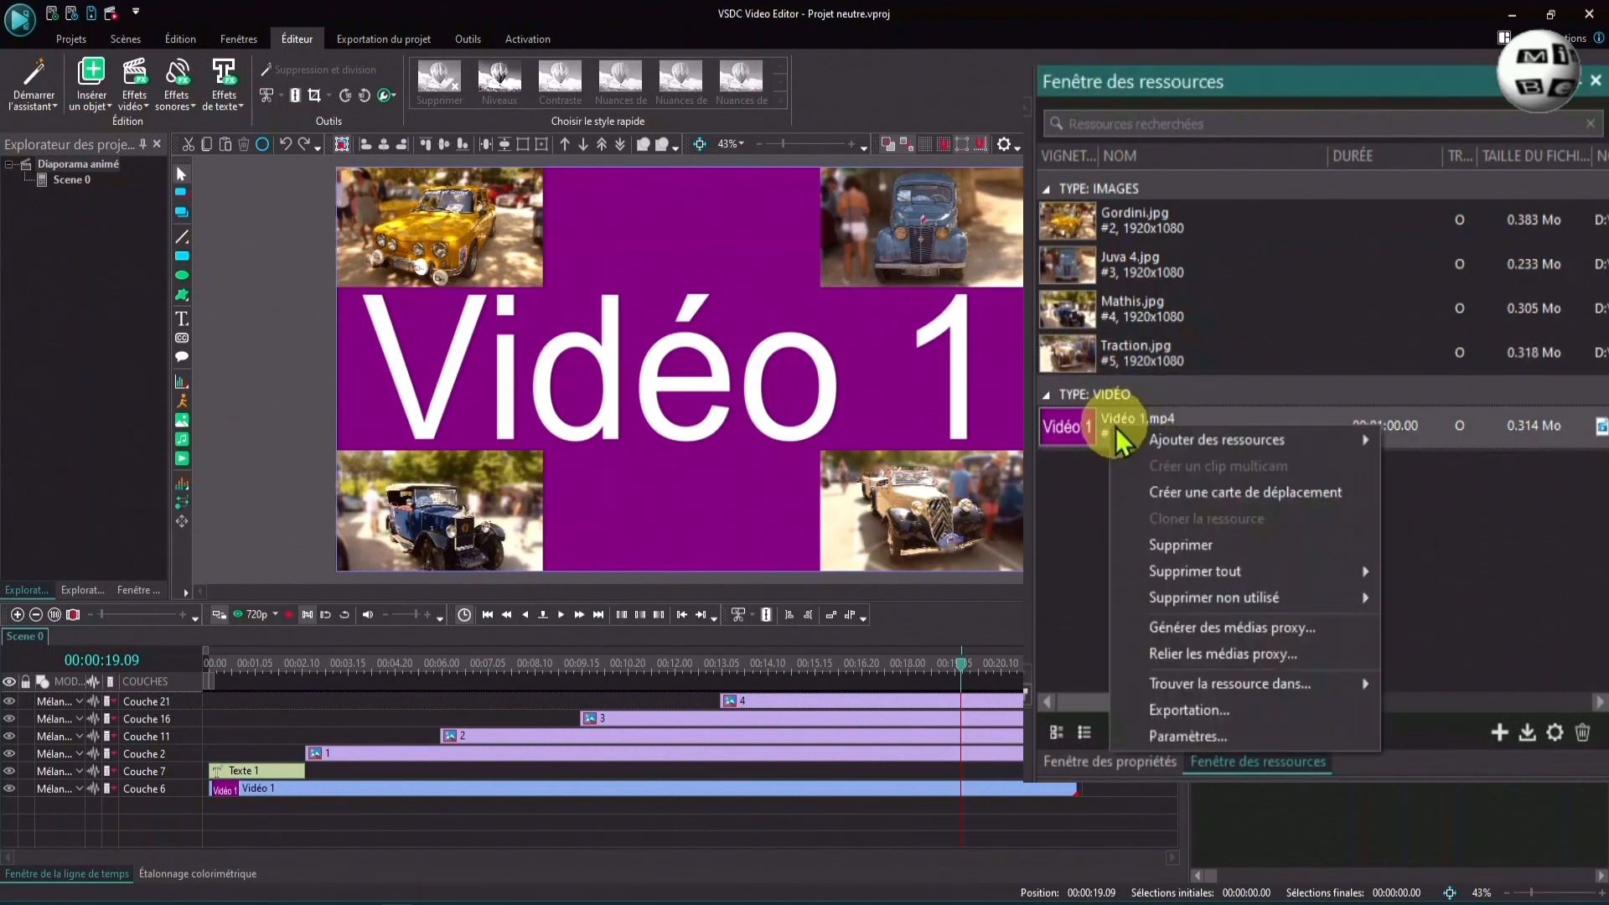
left_click(1170, 733)
left_click(517, 614)
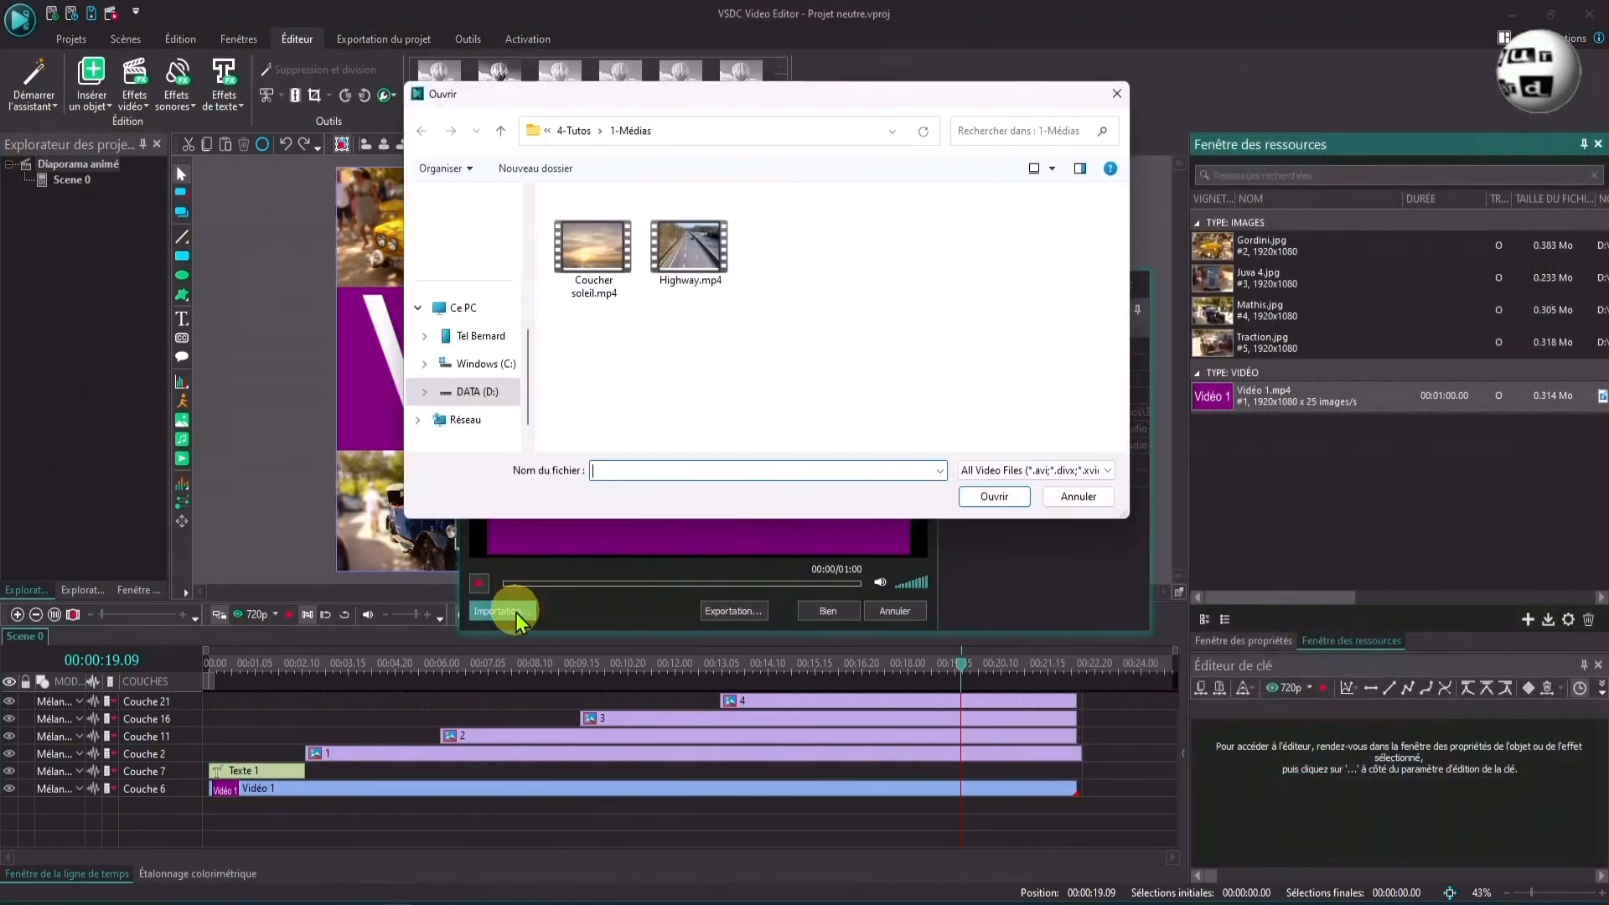
left_click(683, 252)
left_click(989, 494)
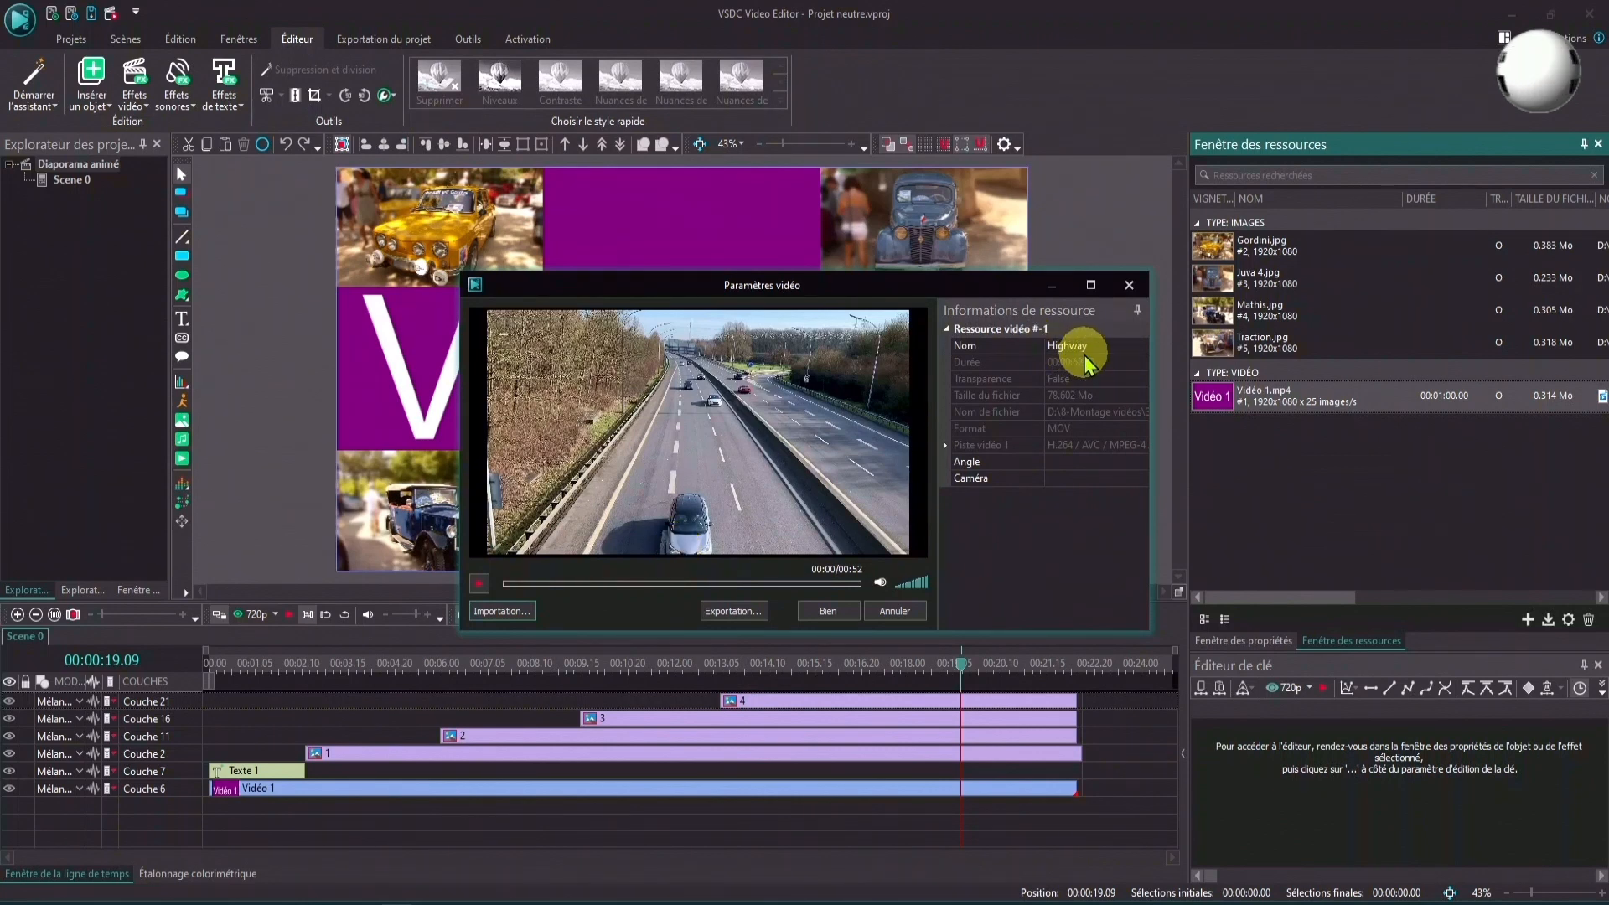
Copy the imported video's name, Highway, from the resource information and apply the replacement.
left_click(1052, 345)
key("ctrl+c")
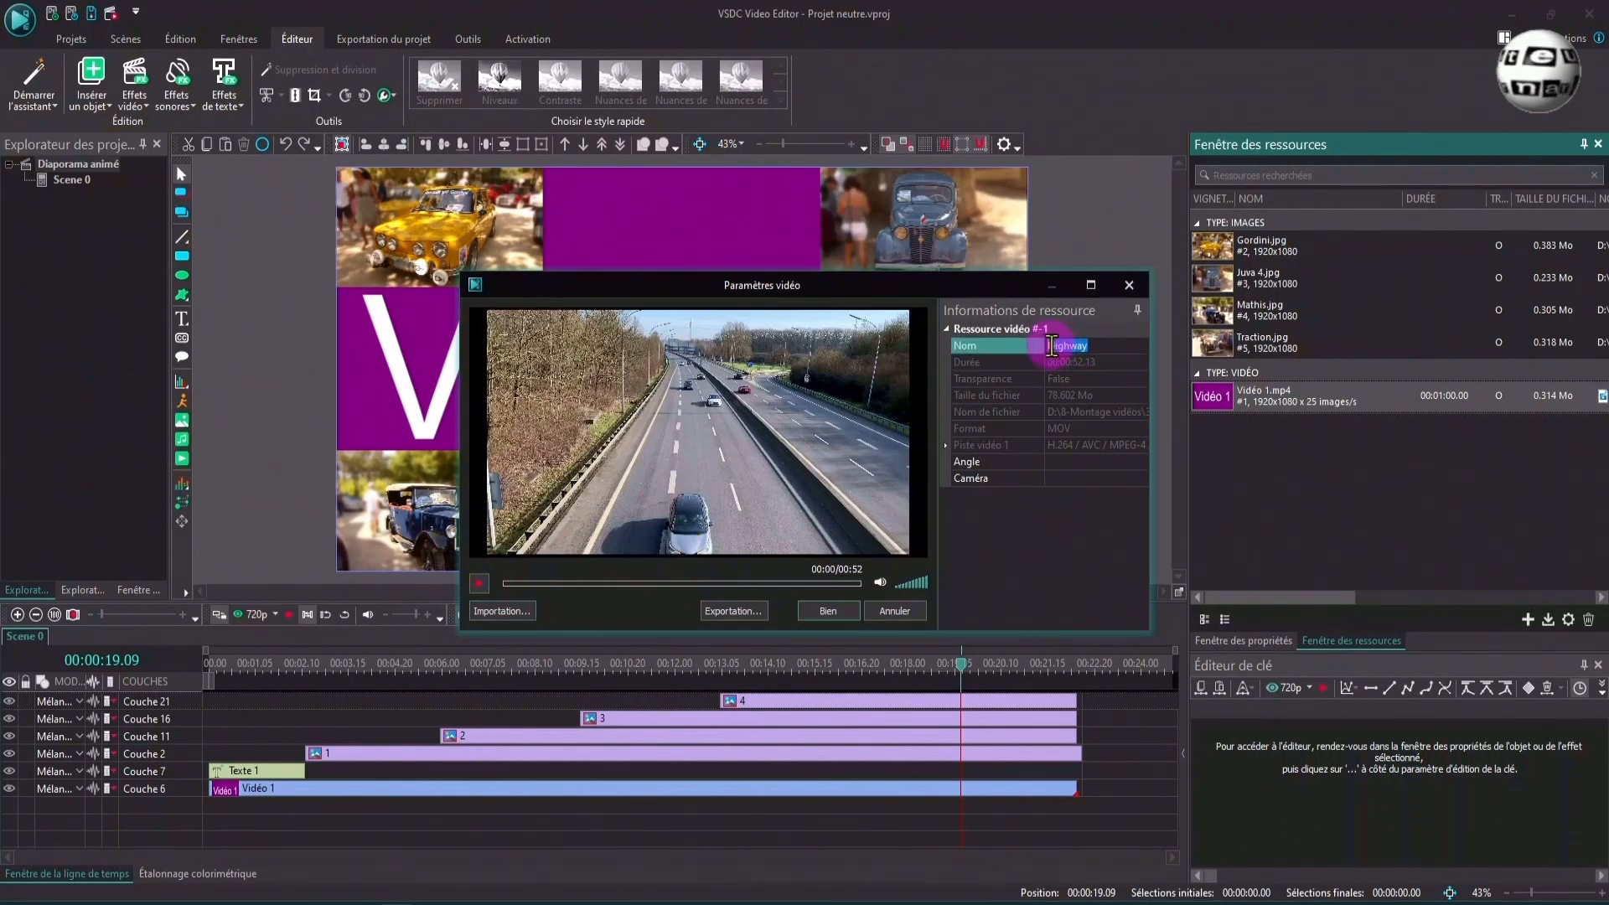
right_click(1052, 343)
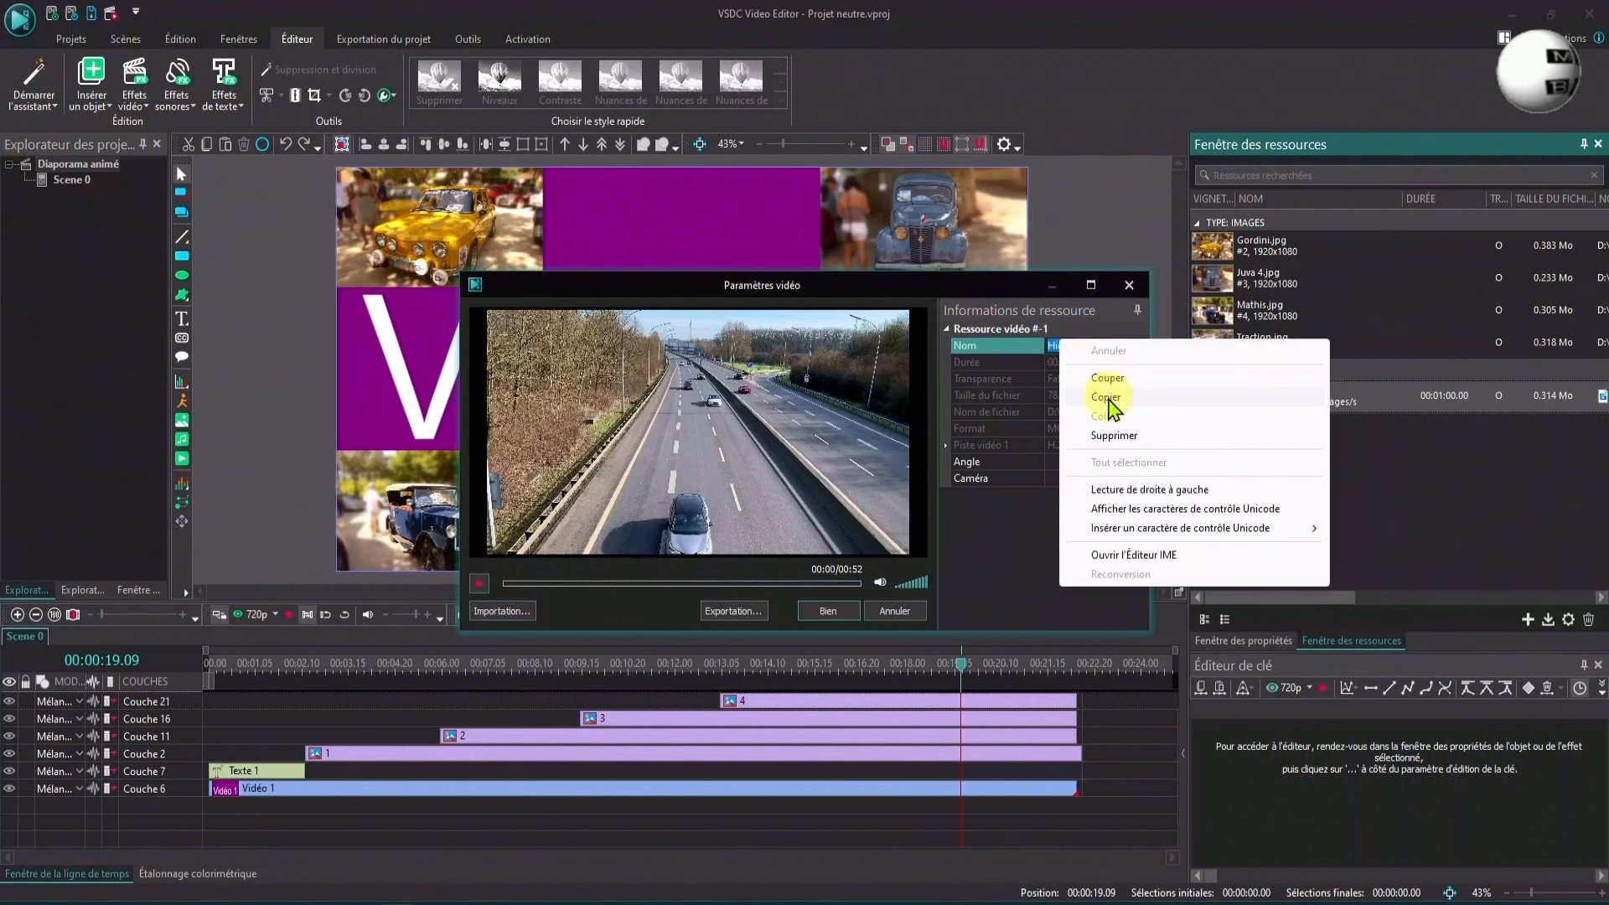
left_click(1108, 399)
left_click(825, 611)
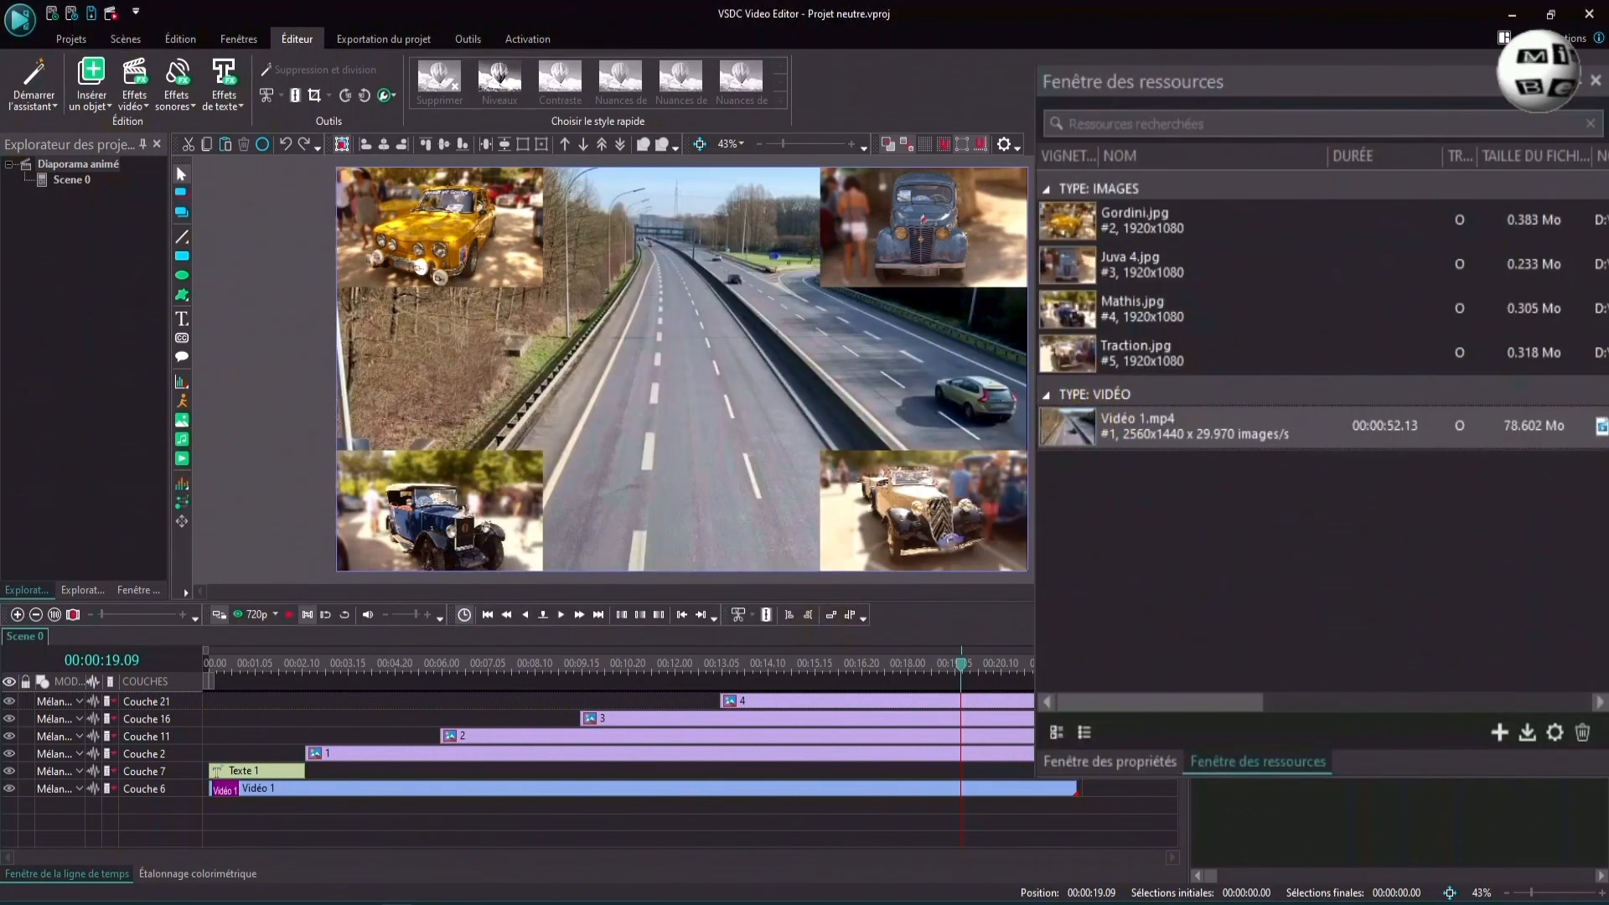
Rename the Vidéo 1.mp4 resource to Highway using the copied name and apply the change.
right_click(1118, 426)
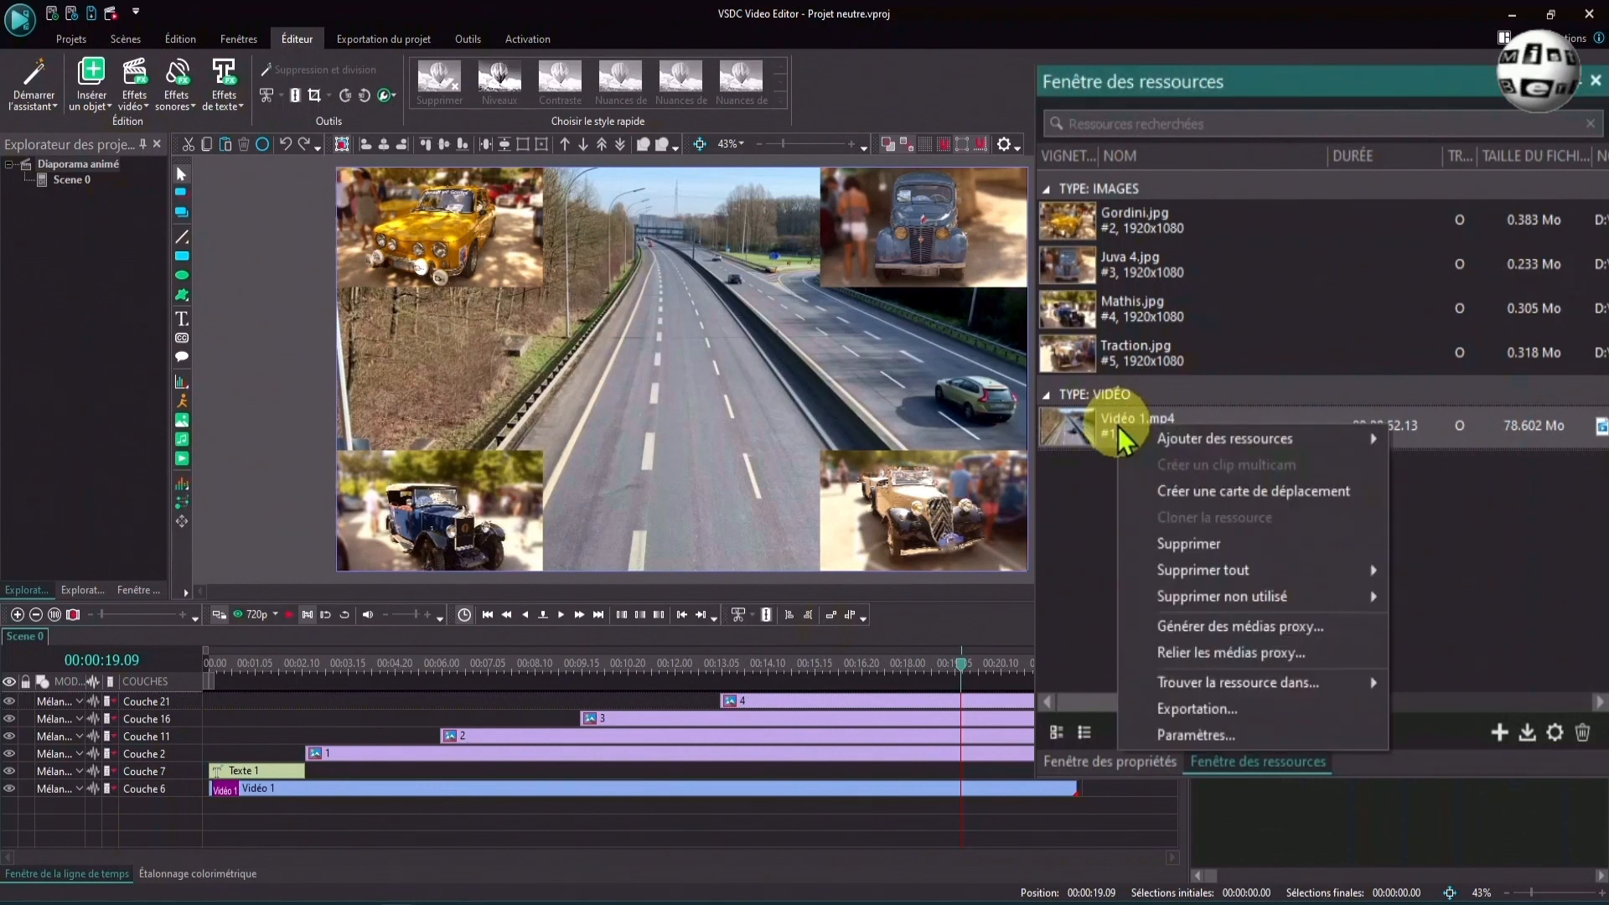
left_click(1188, 736)
left_click(1081, 345)
right_click(1063, 347)
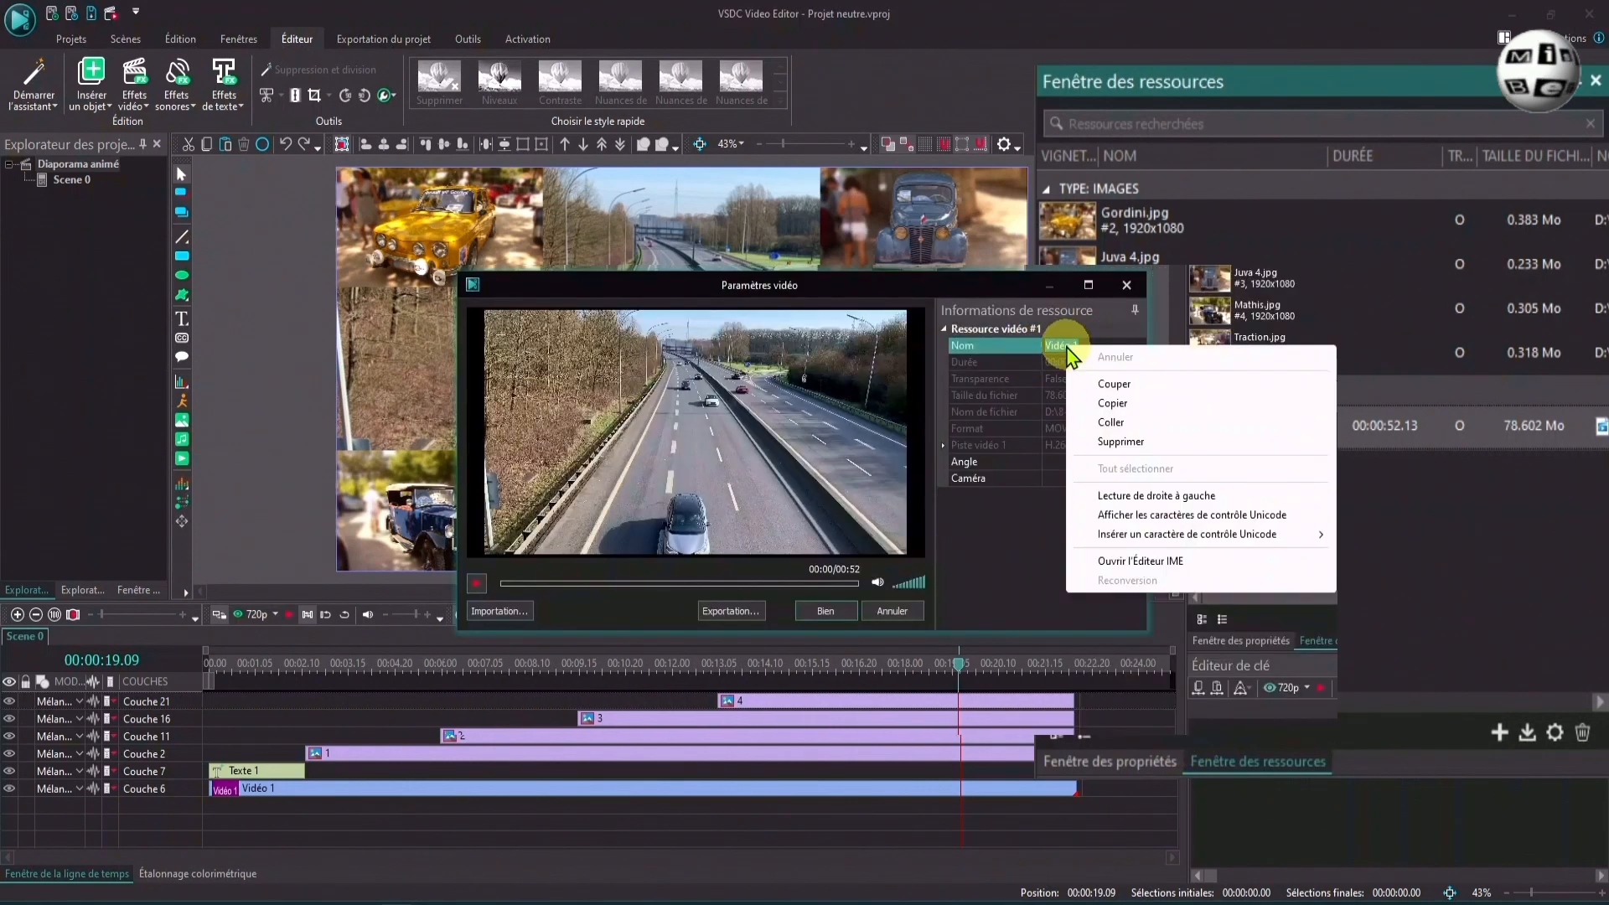
left_click(1119, 419)
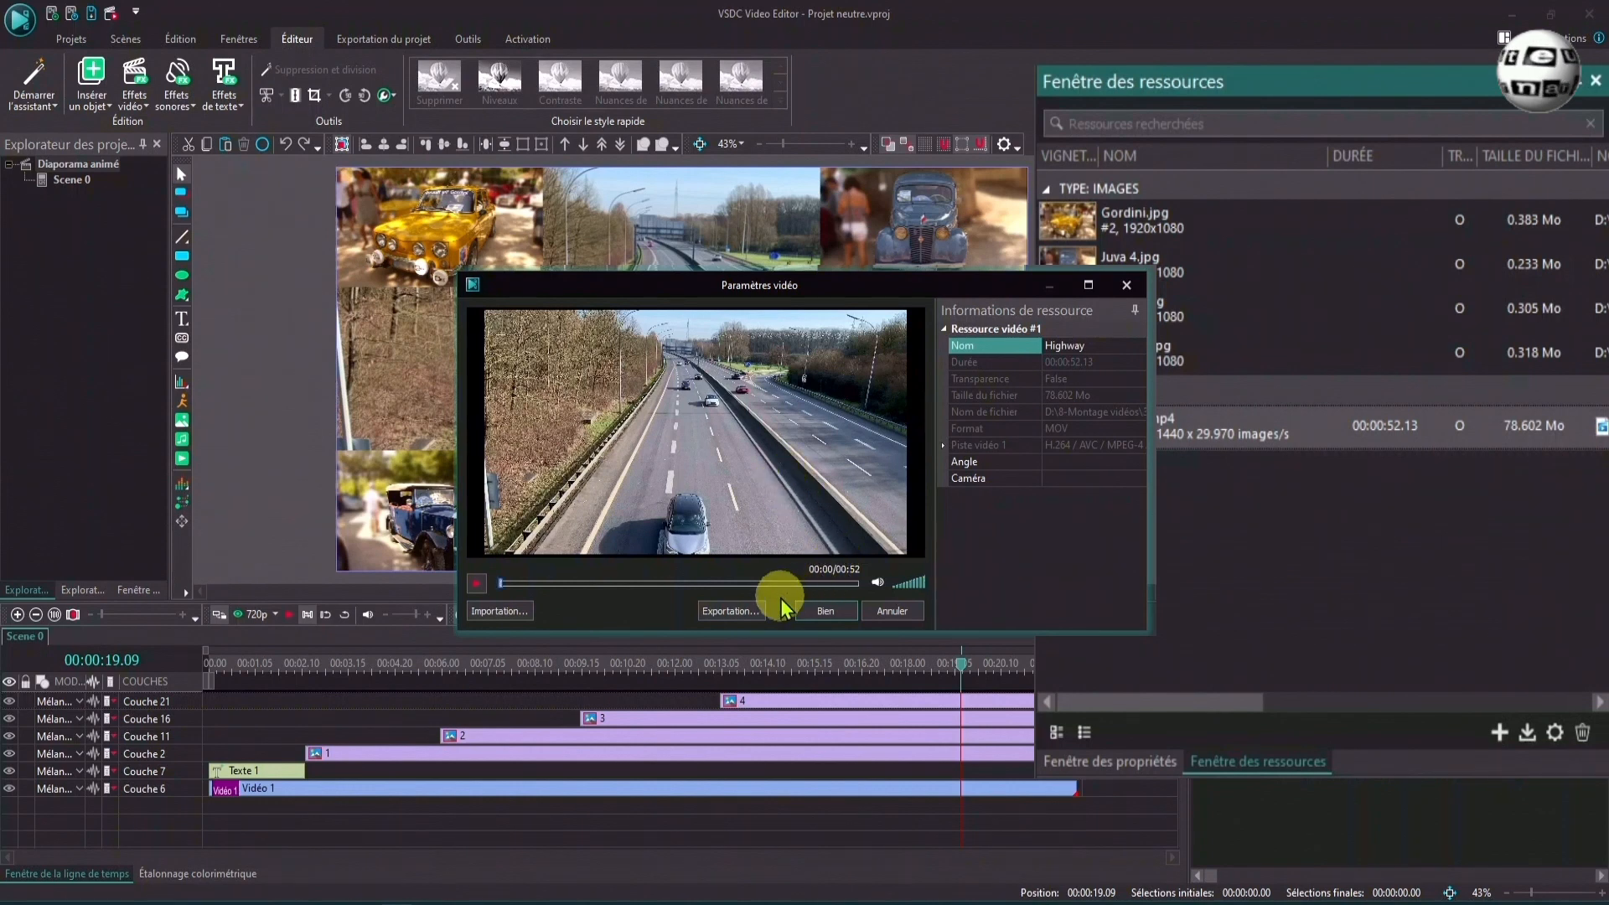
left_click(834, 608)
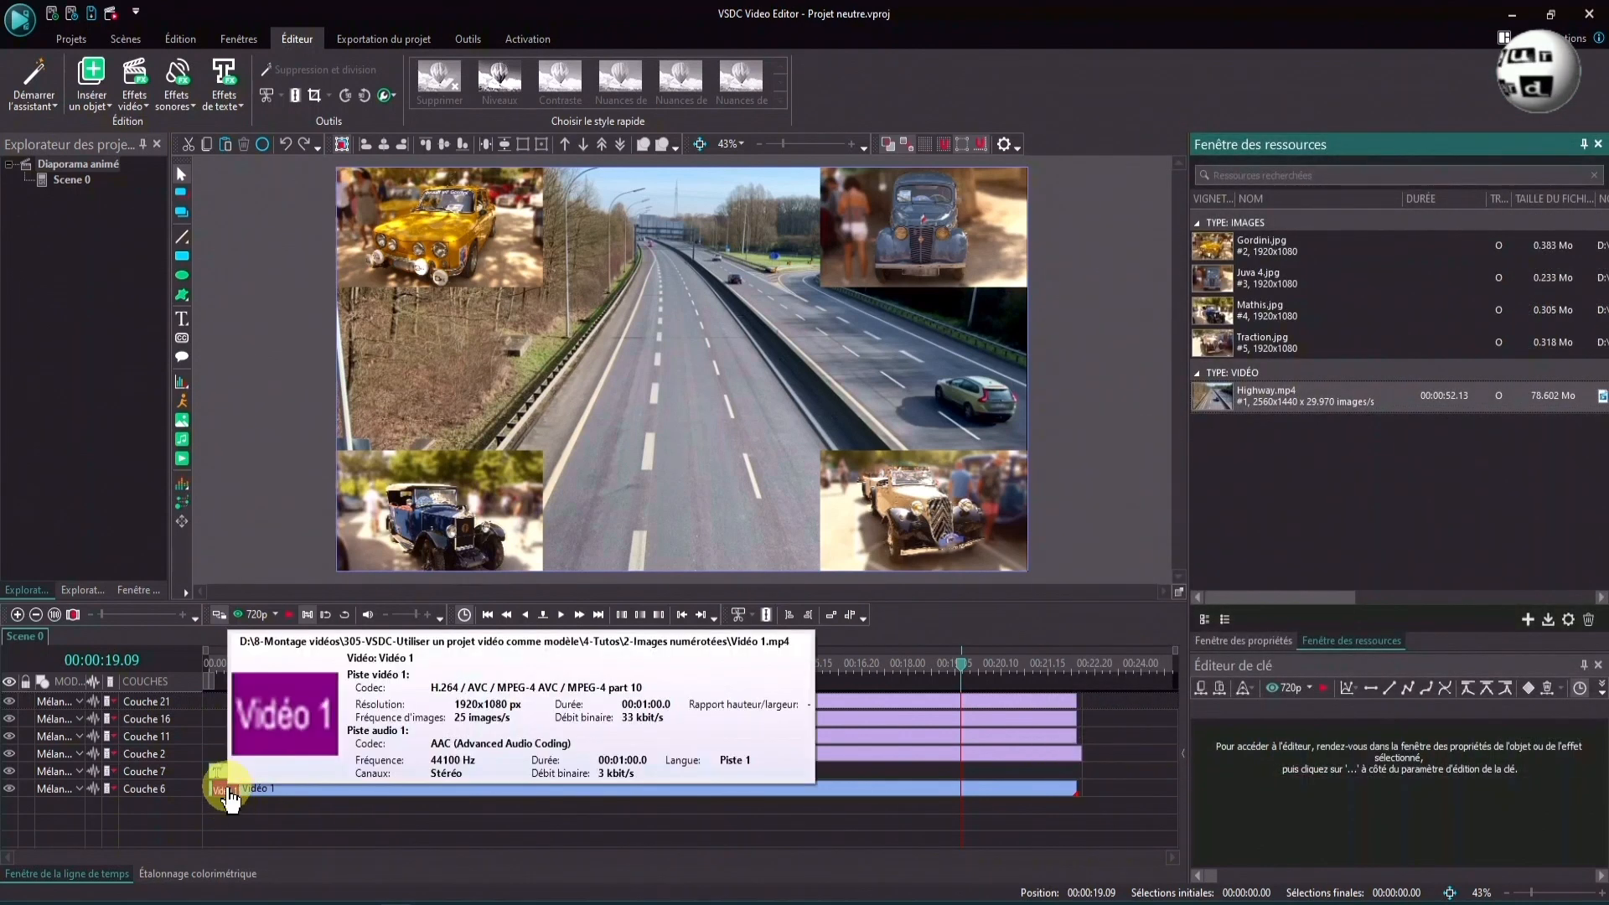
Refresh the Vidéo 1 clip's timeline thumbnail by opening the clip and returning to Scene 0, and show the clip's properties.
mouse_move(225, 807)
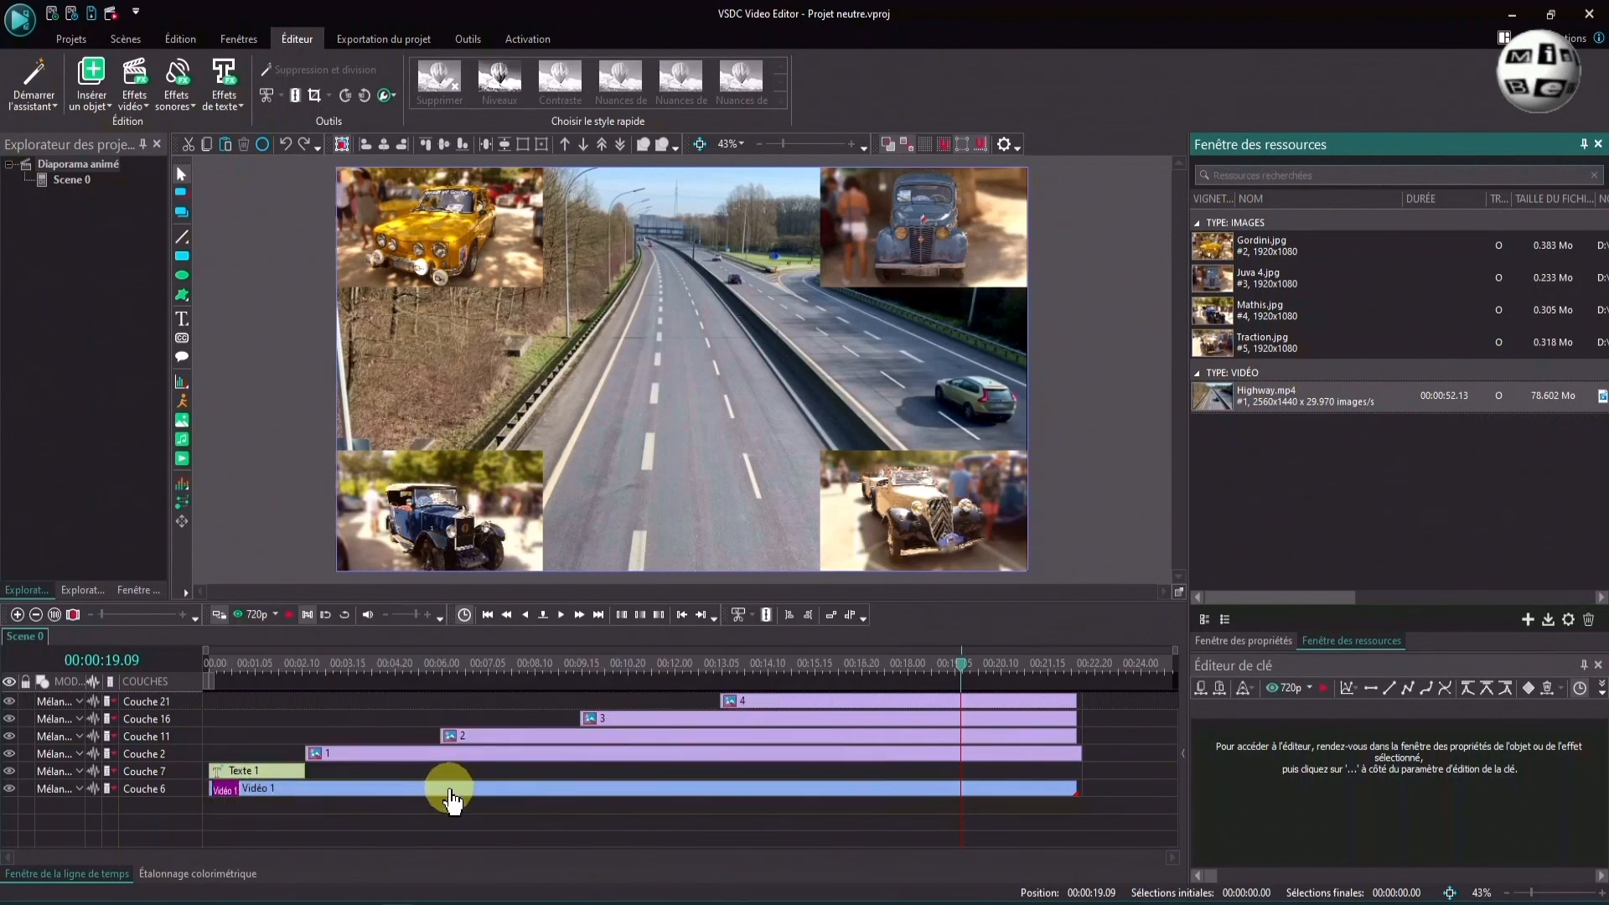
double_click(316, 791)
left_click(25, 637)
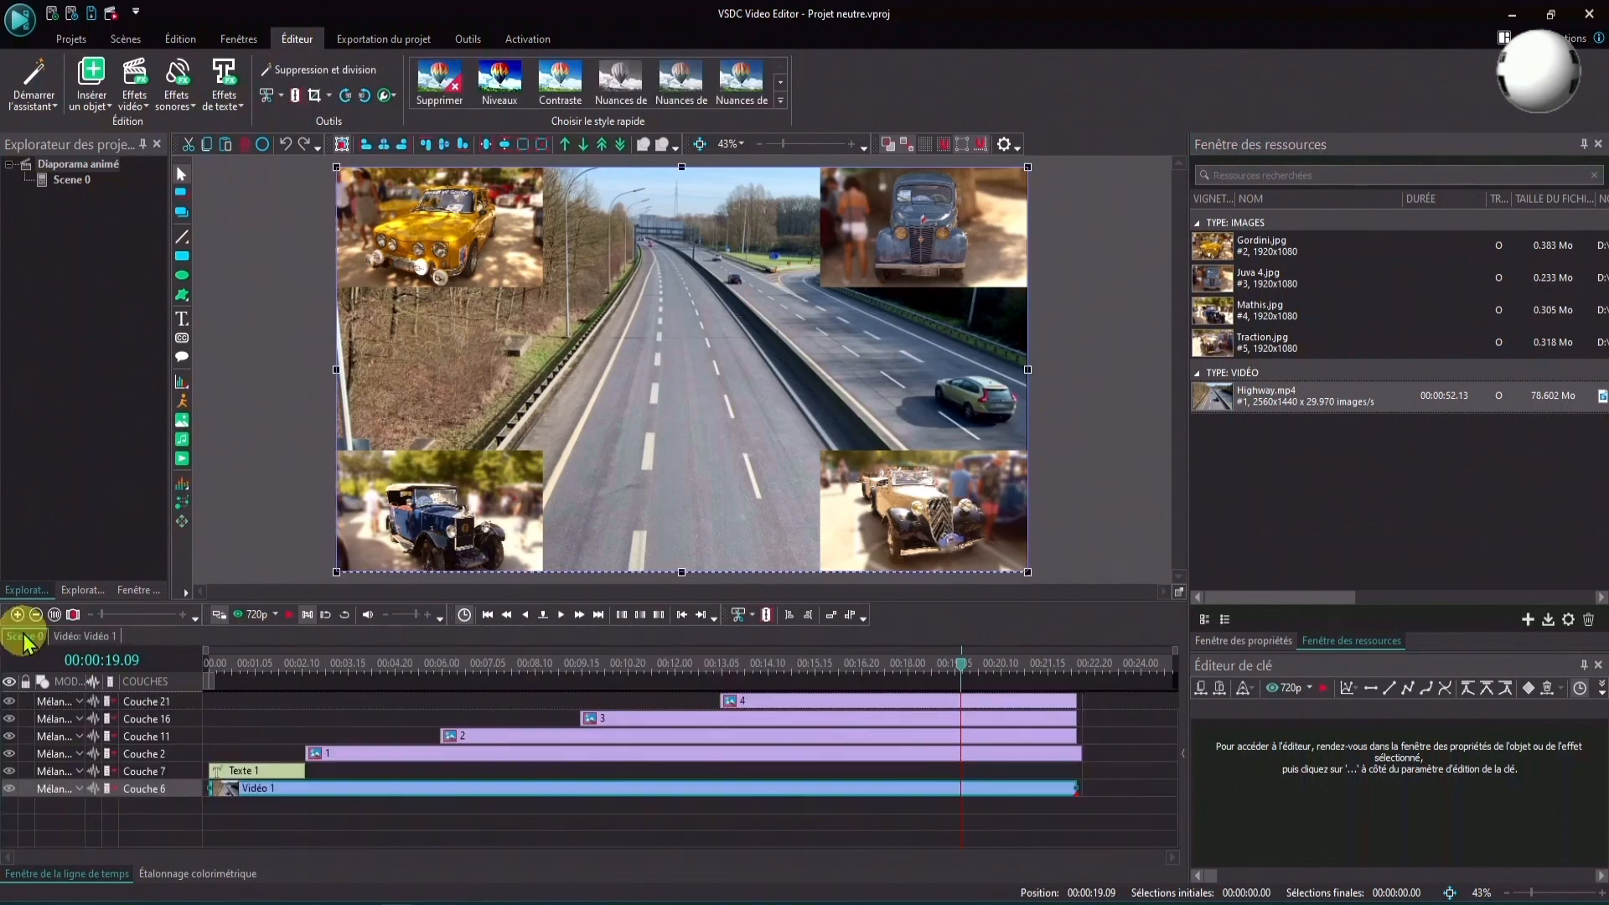
left_click(225, 797)
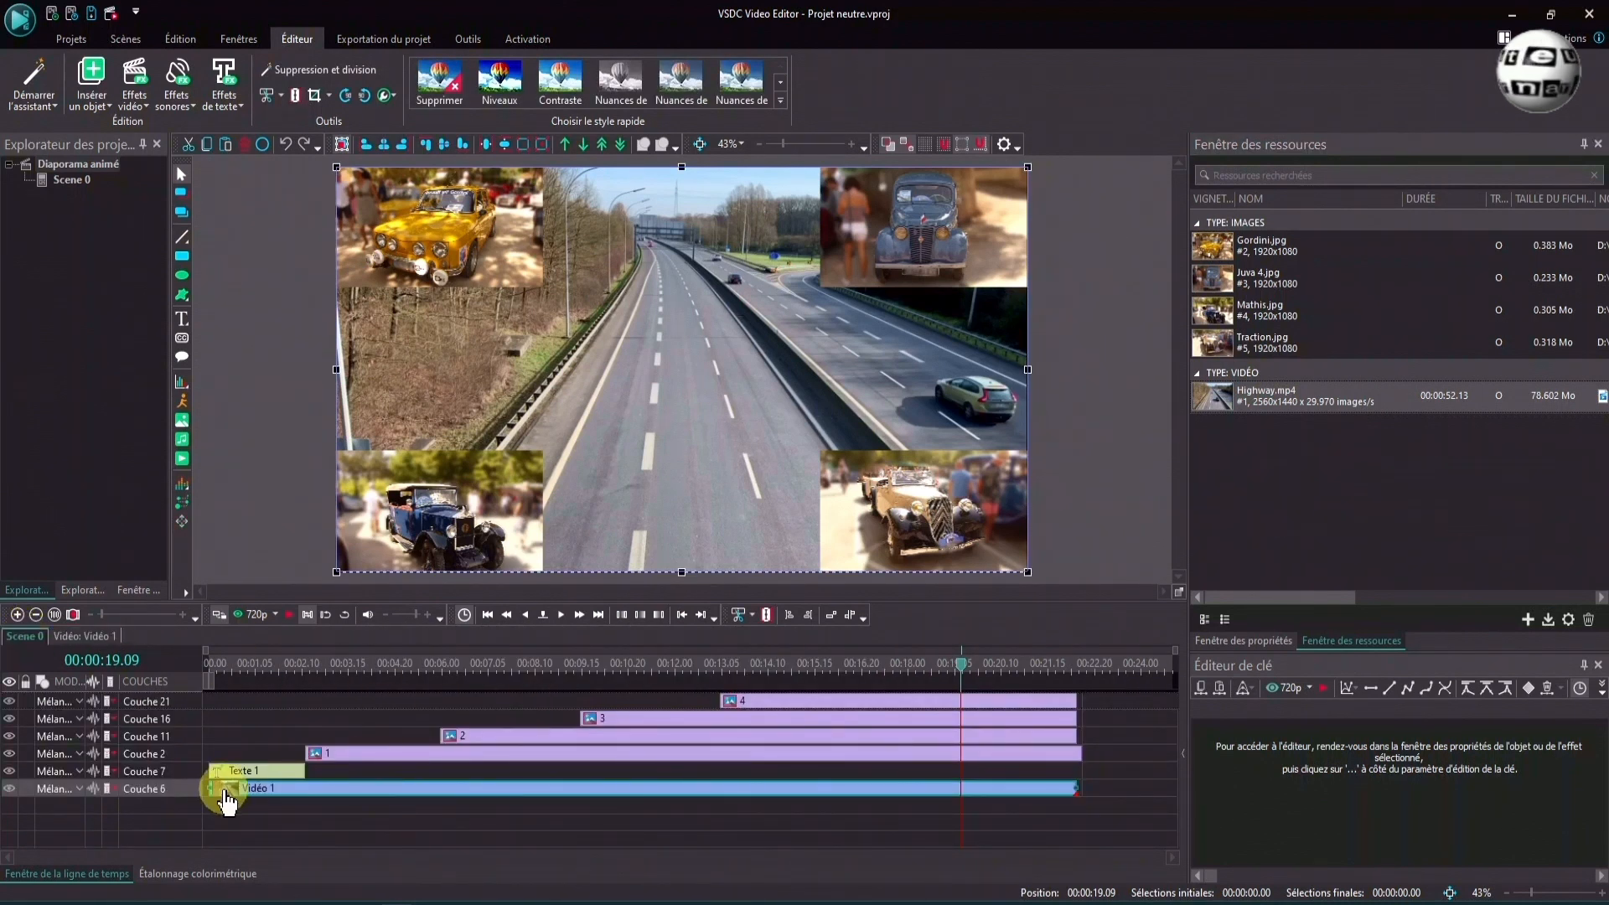
mouse_move(226, 797)
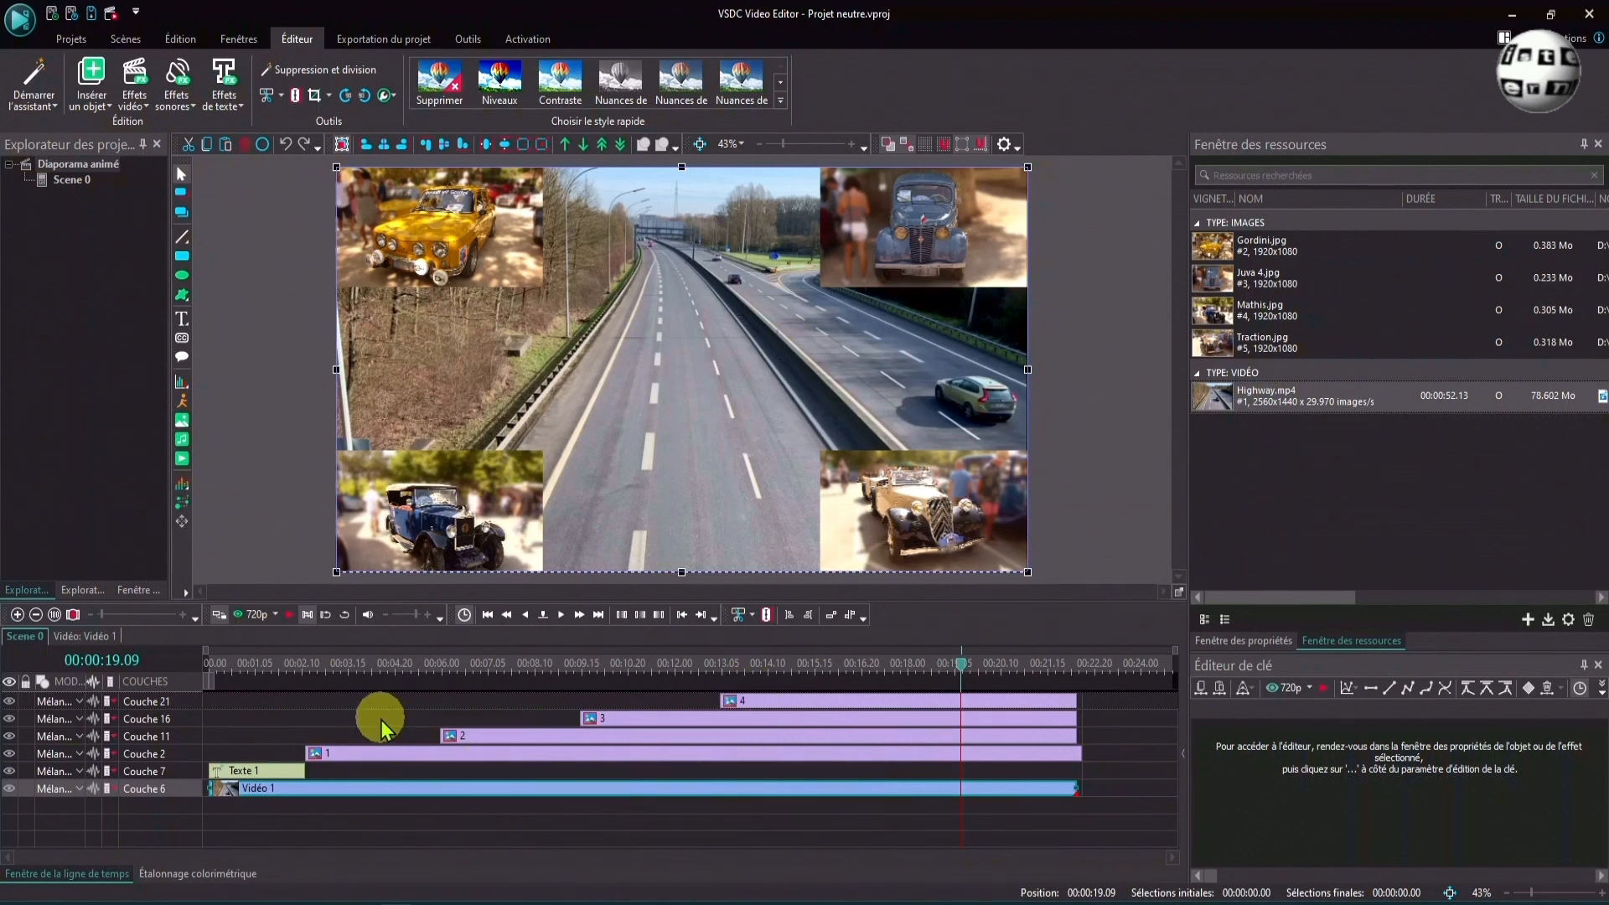
left_click(1113, 761)
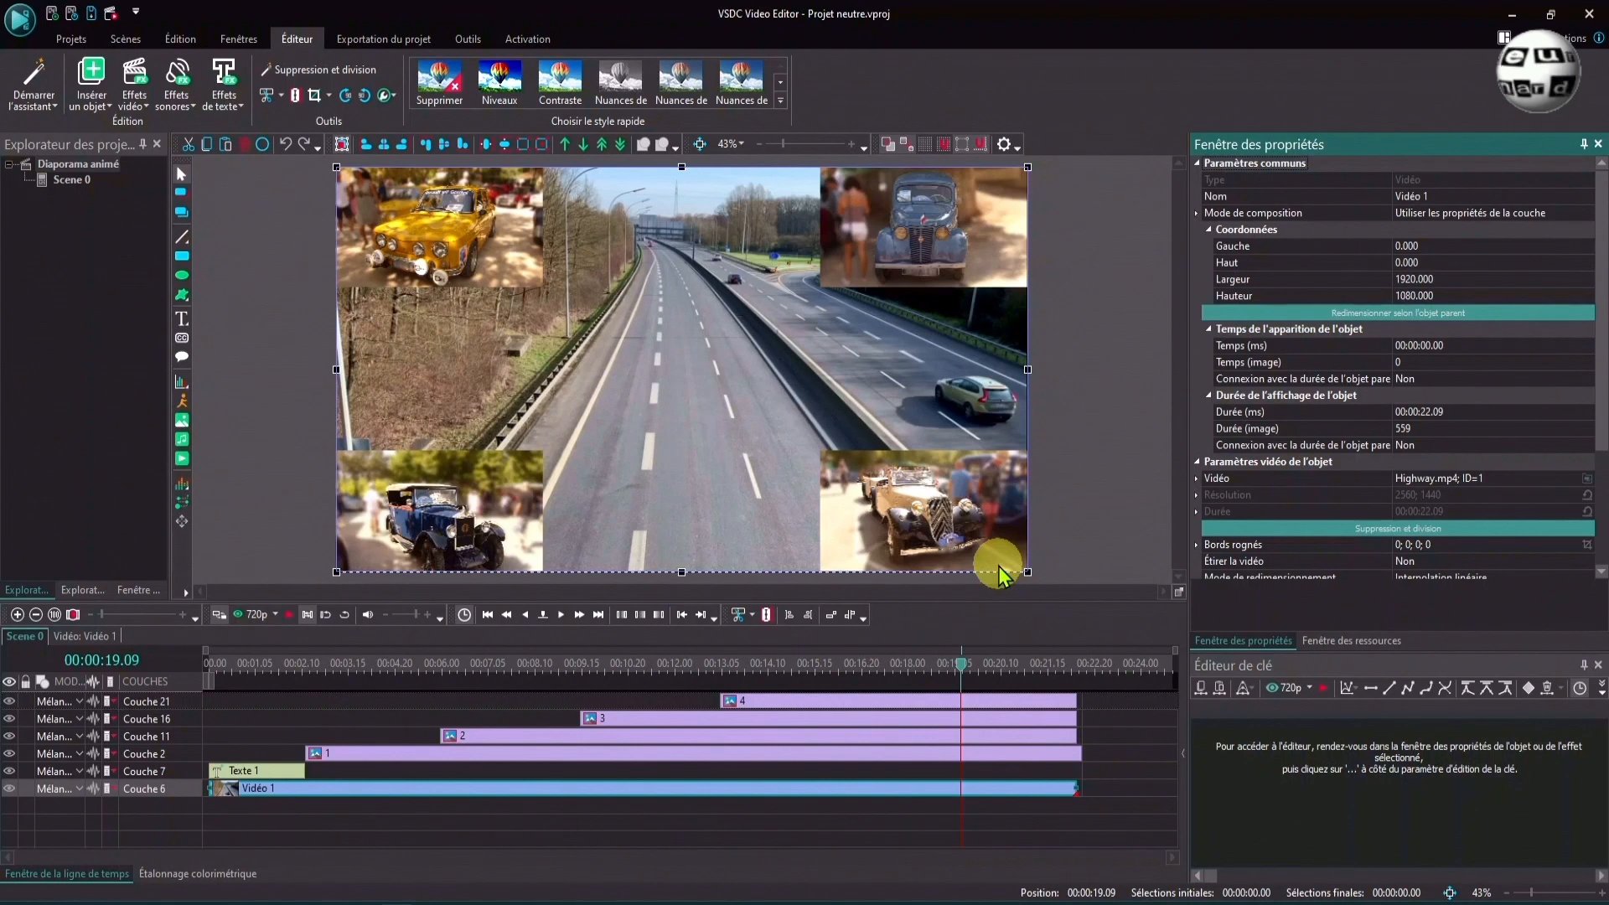
Replace the placeholder title "Votre texte ici" of Texte 1 with "Oh, les belles voitures !!".
left_click(254, 664)
left_click(275, 778)
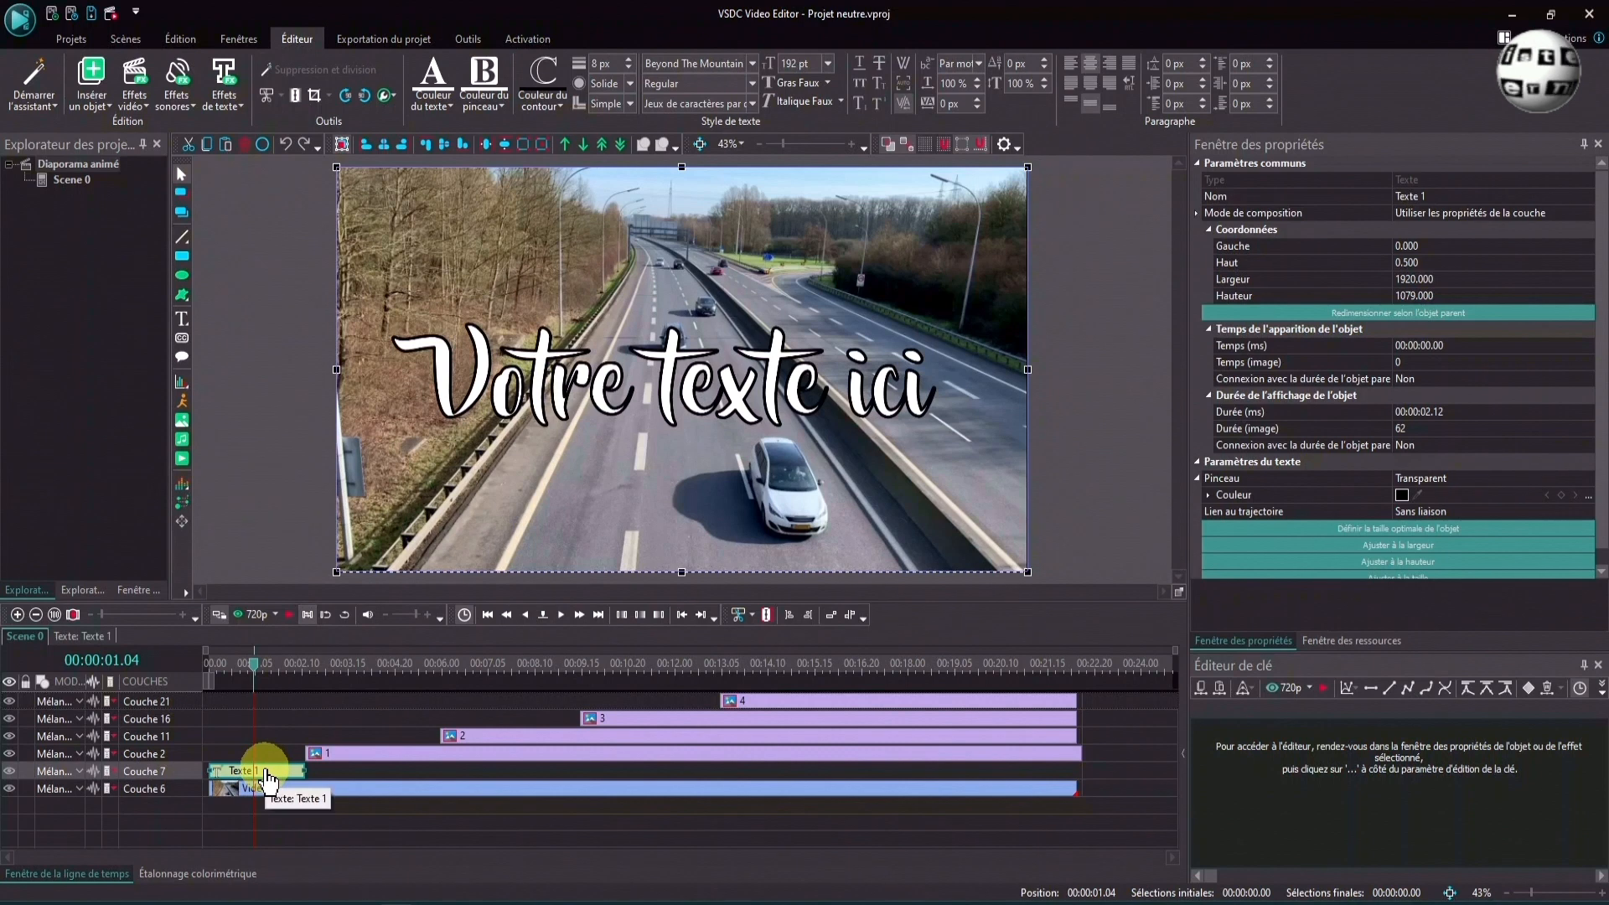
double_click(736, 359)
left_click(939, 375)
left_click_drag(939, 376, 426, 366)
type("O")
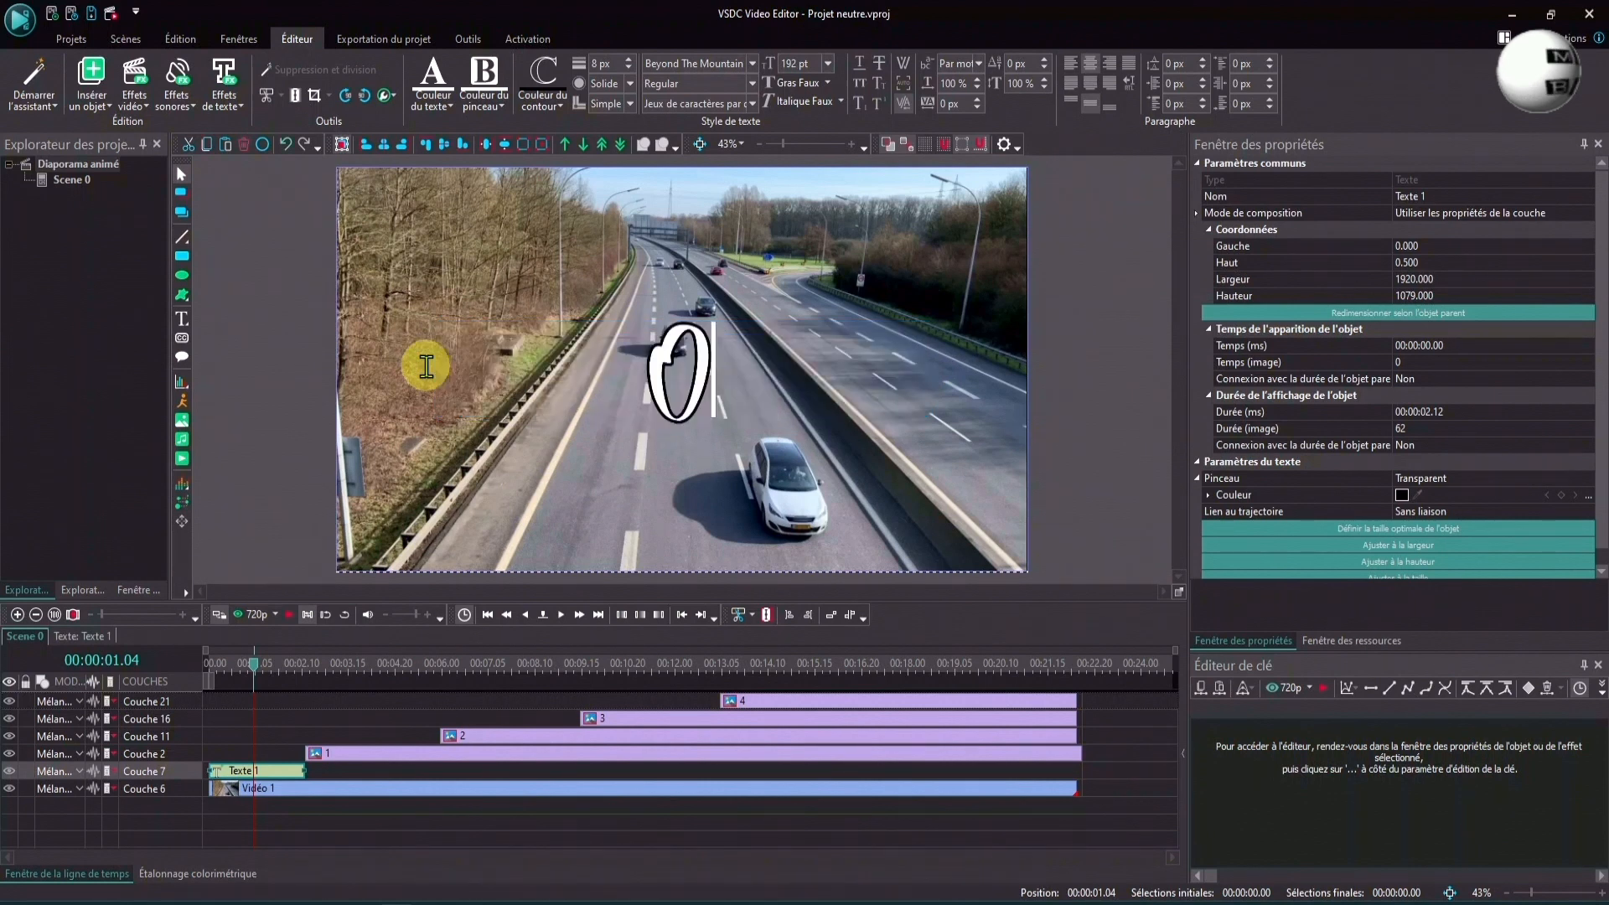
type("h, les belles voitures !!")
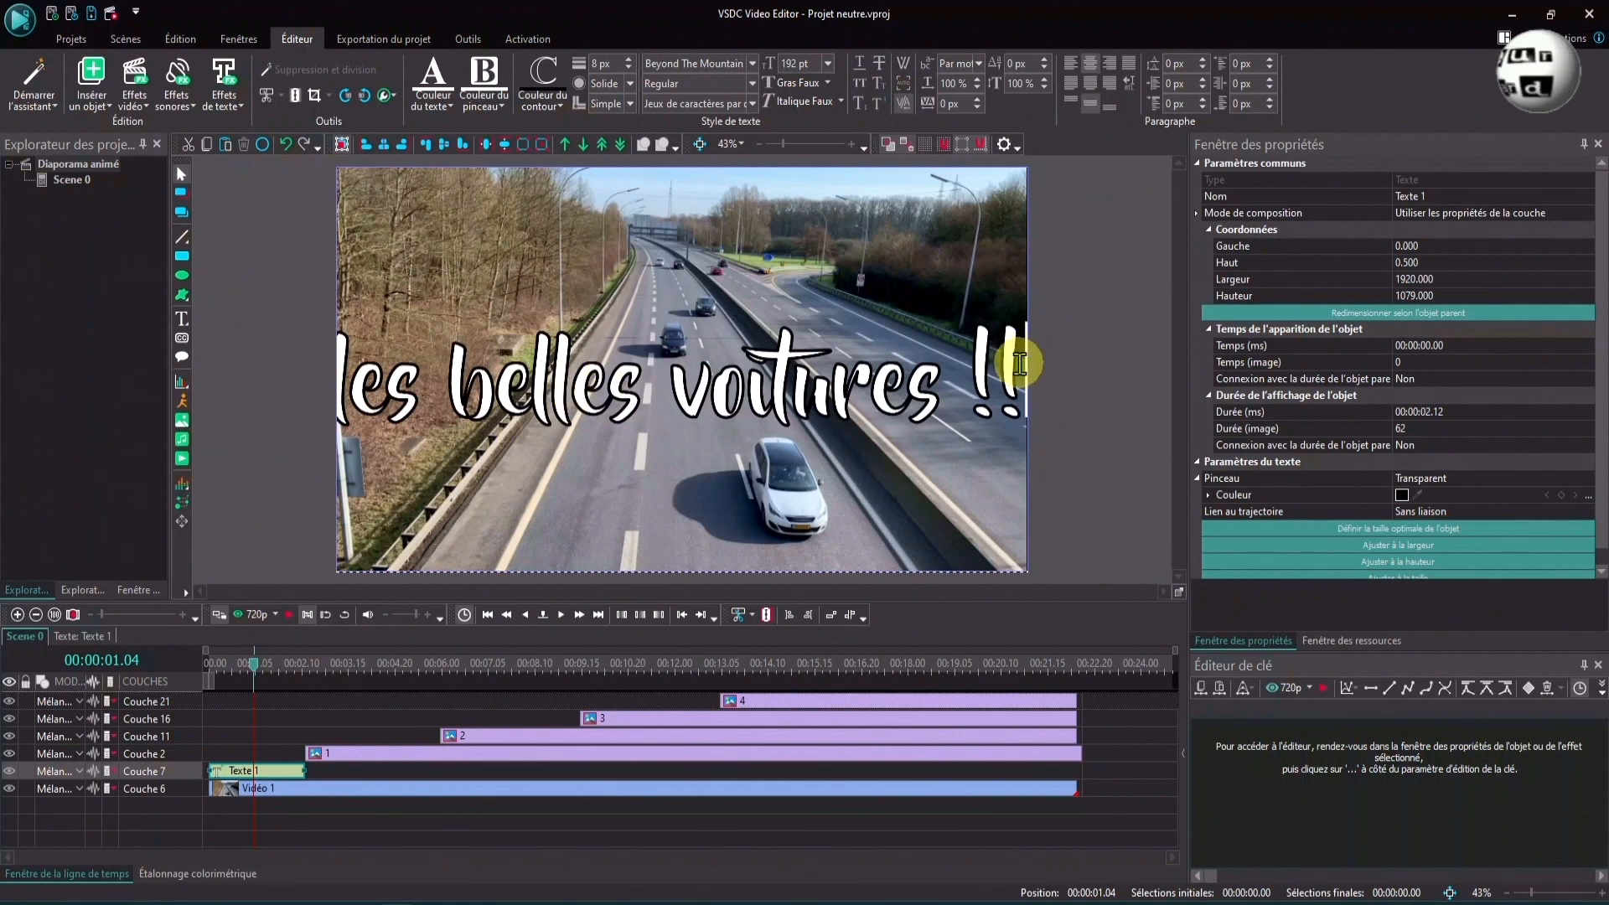
Split the title into two lines before "voitures !!", leaving one empty line between them.
left_click_drag(1019, 363, 277, 370)
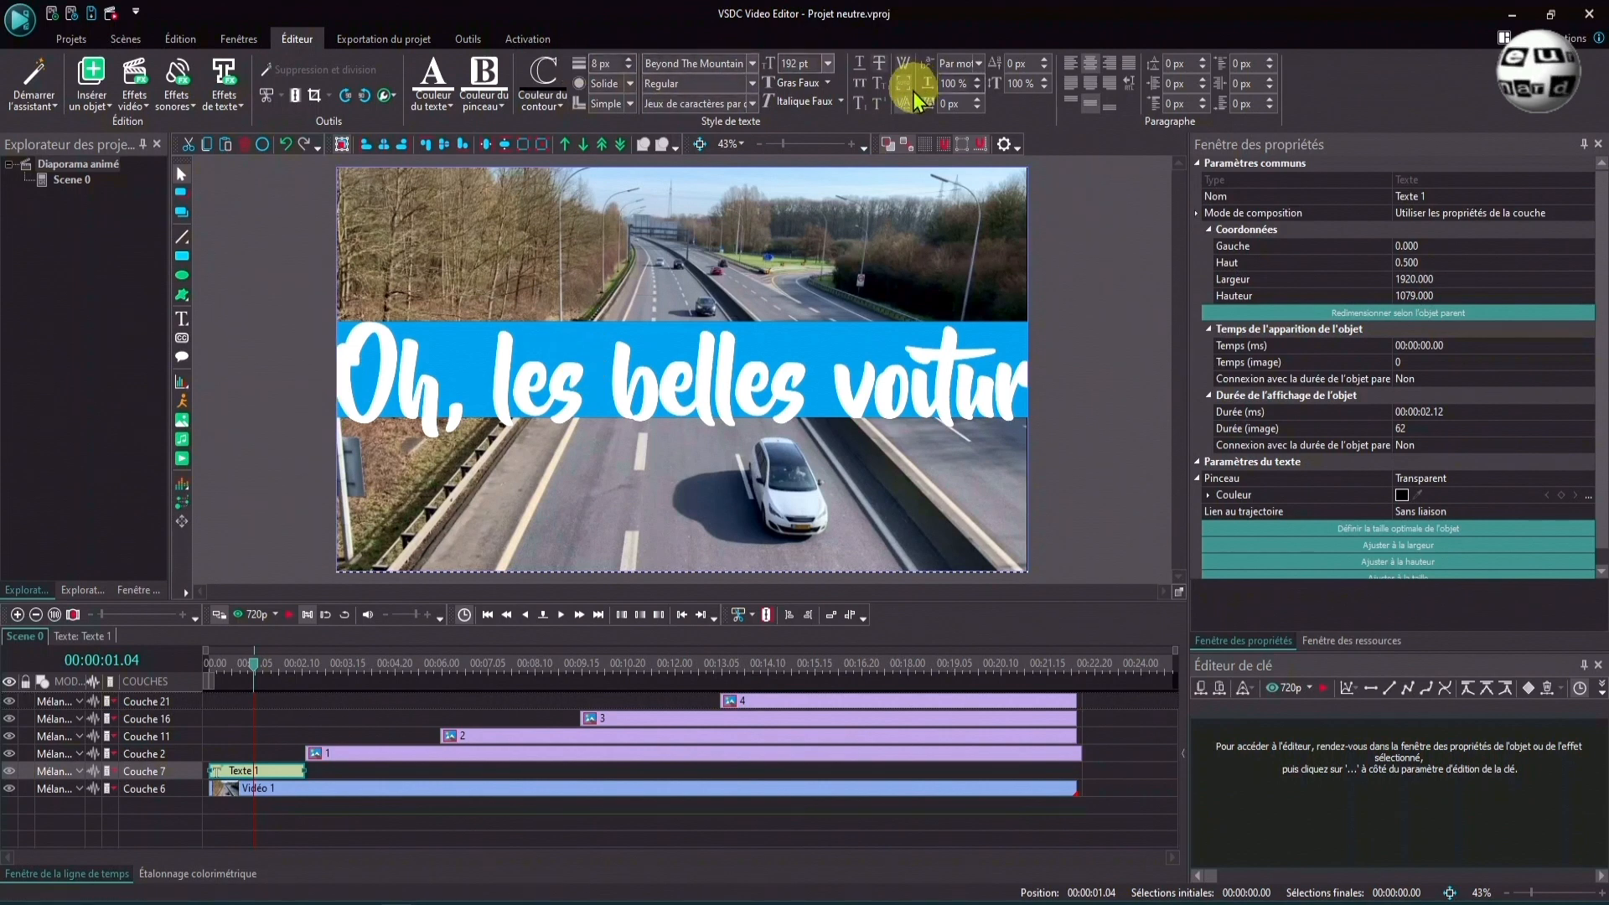
left_click(830, 361)
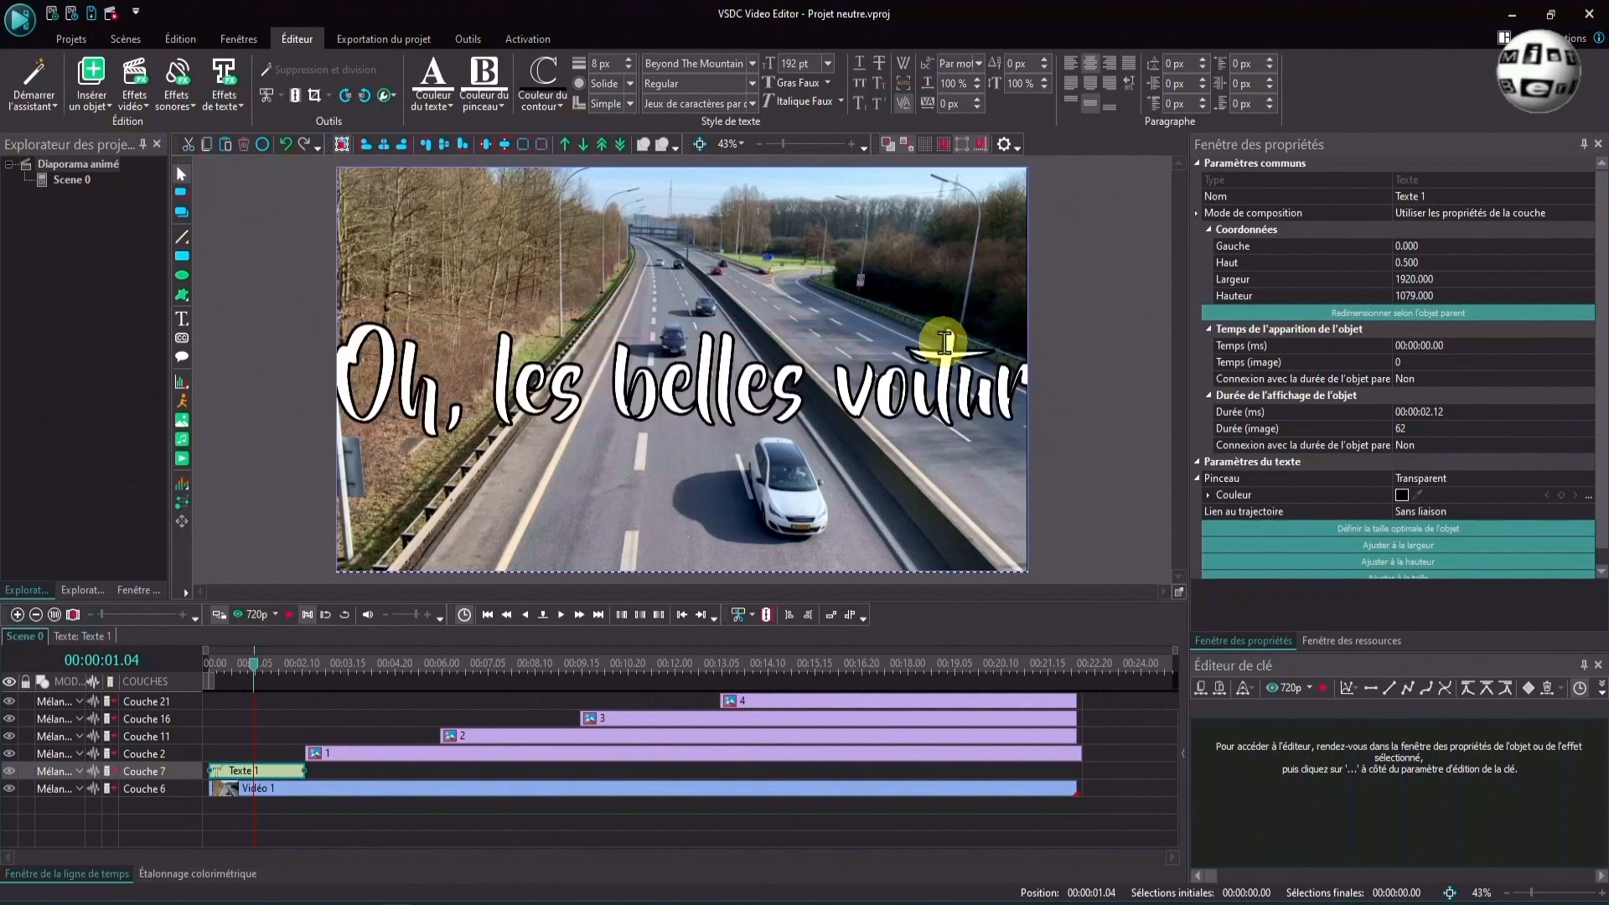
key("BackSpace")
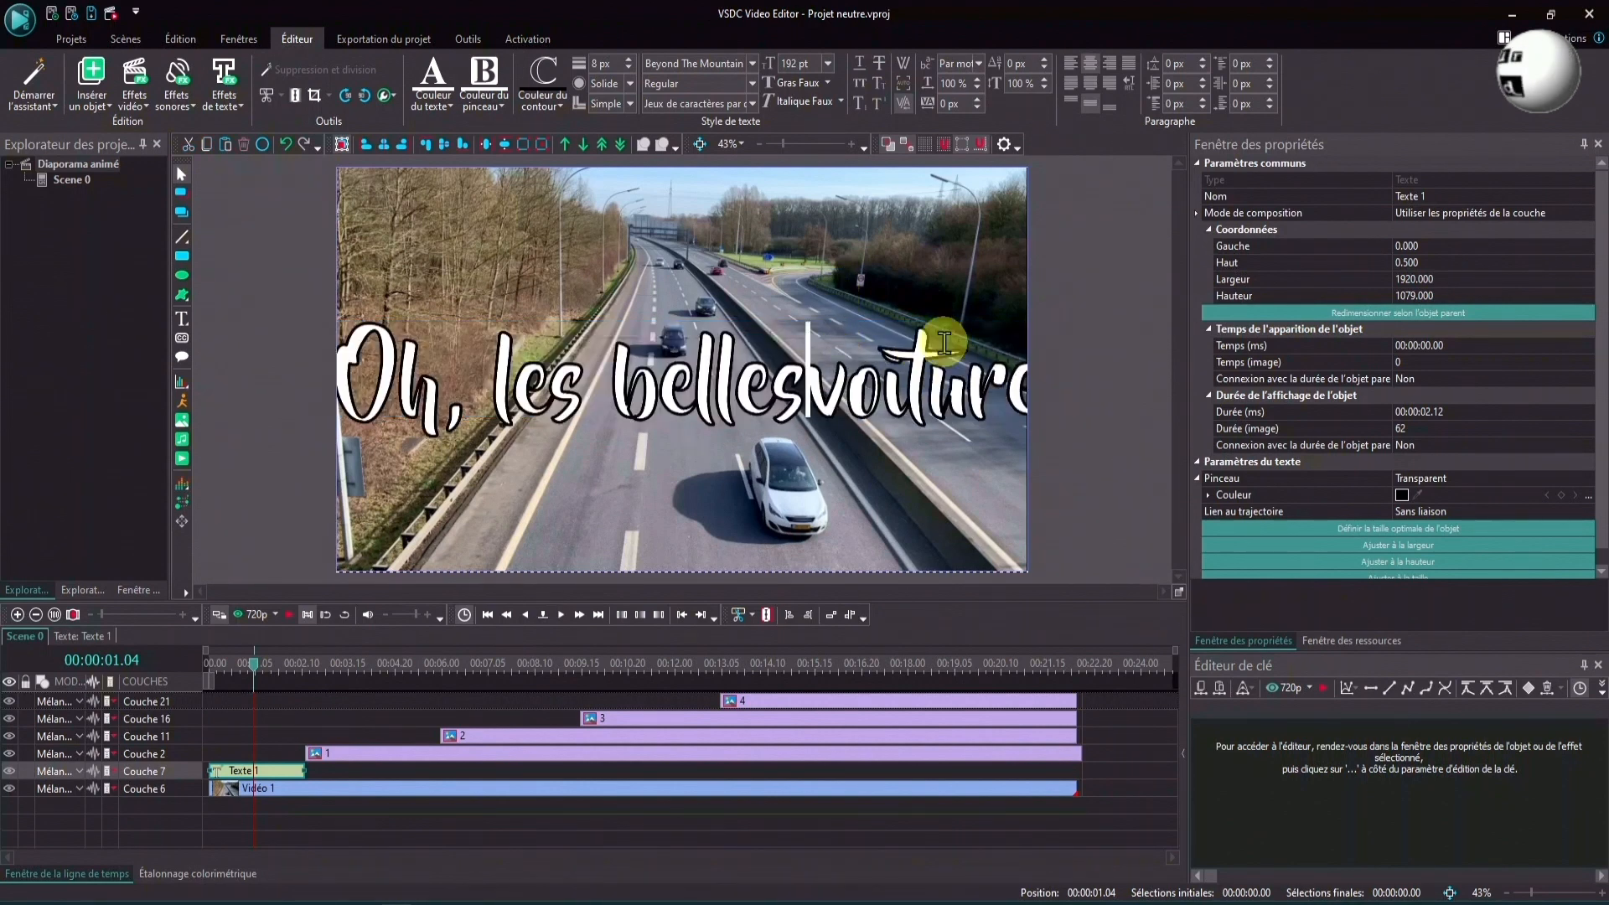
key("Return")
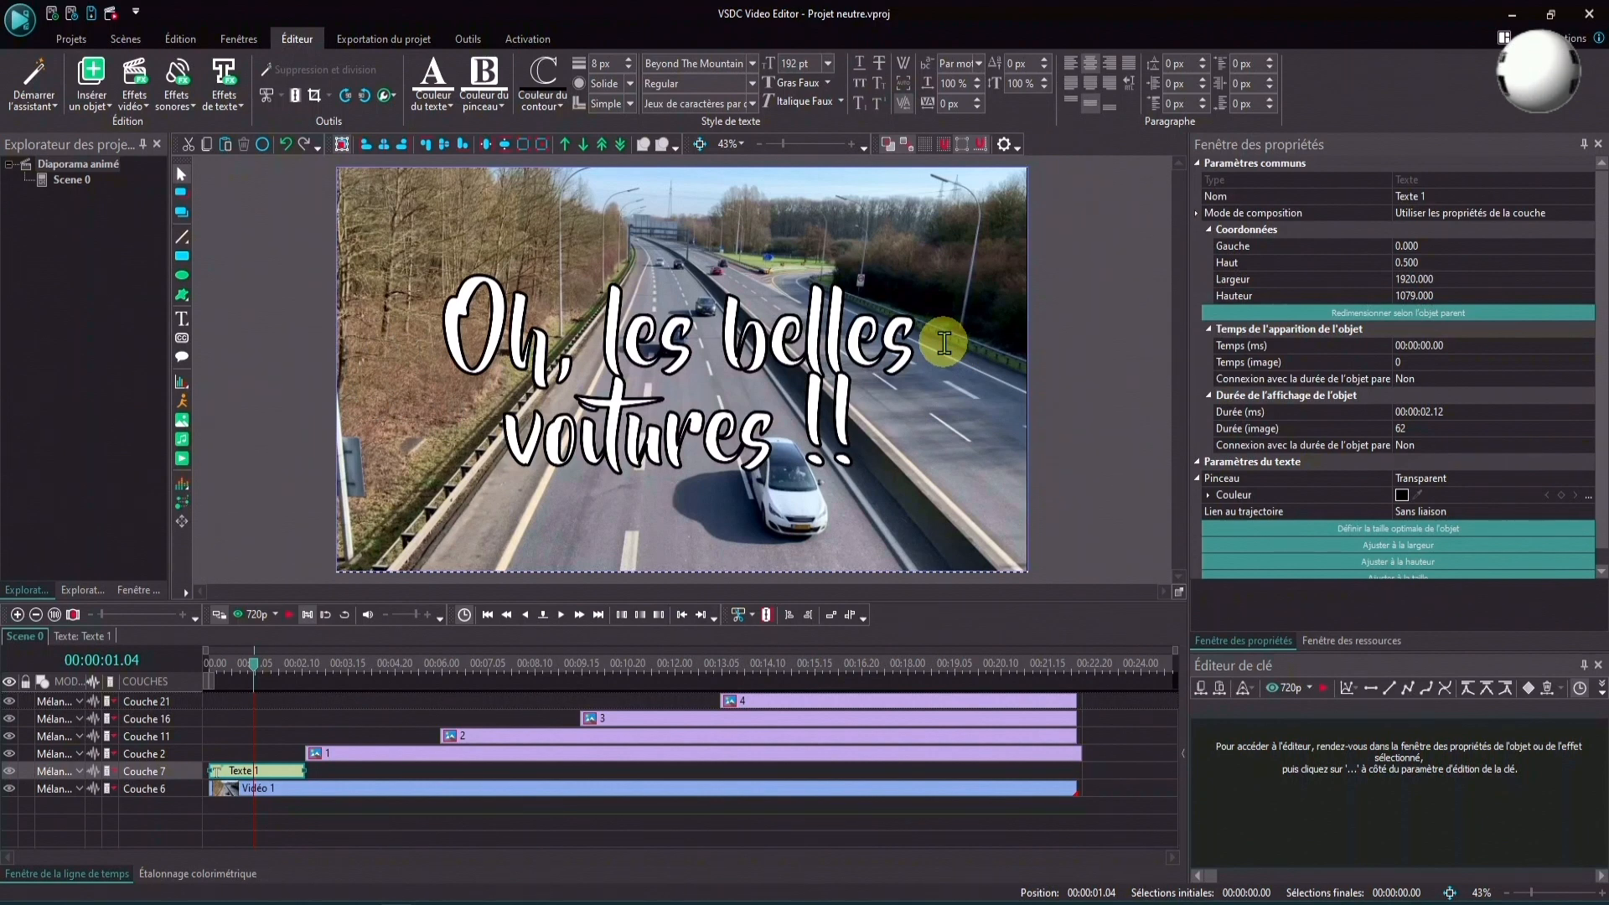
key("Return")
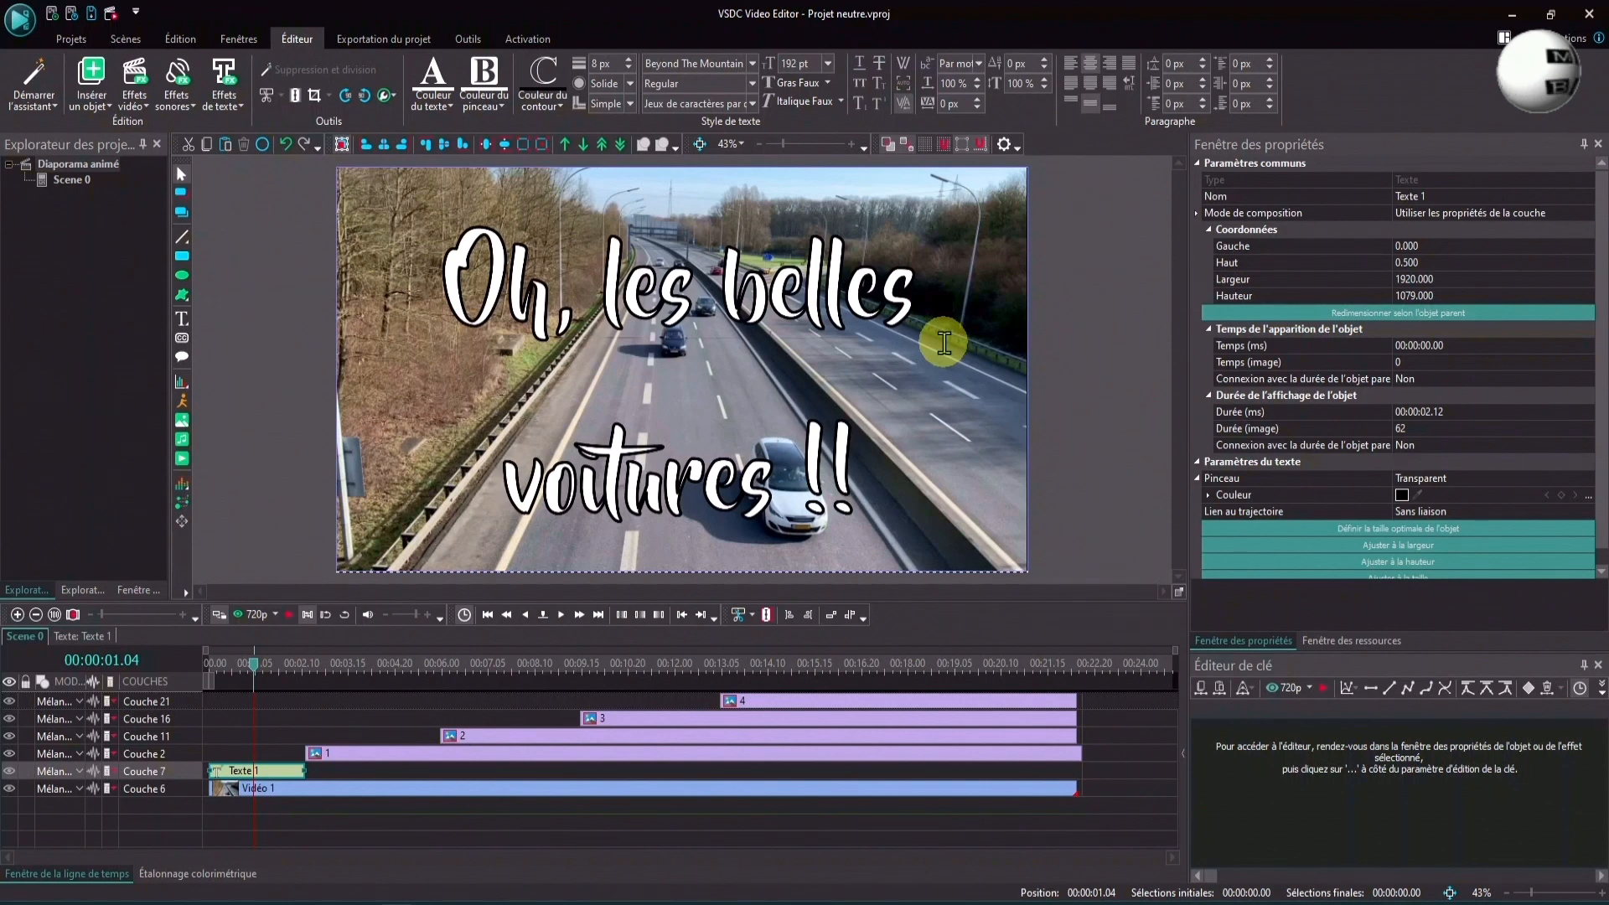
Play a preview of Scene 0 to check the title, the photos and the background video.
left_click(252, 618)
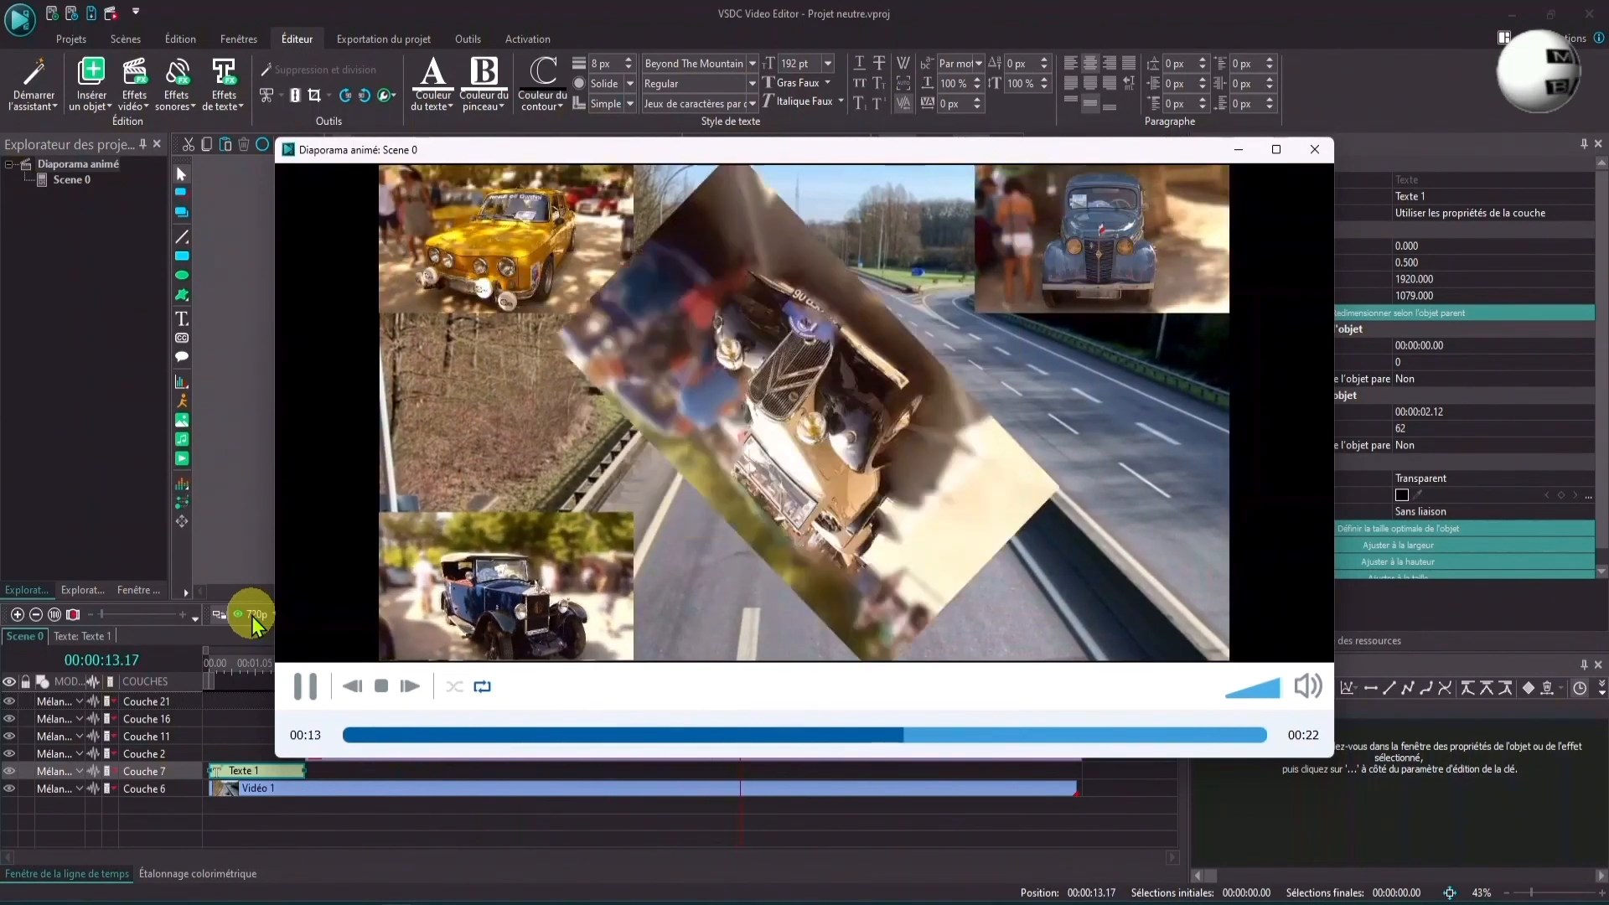
left_click(248, 571)
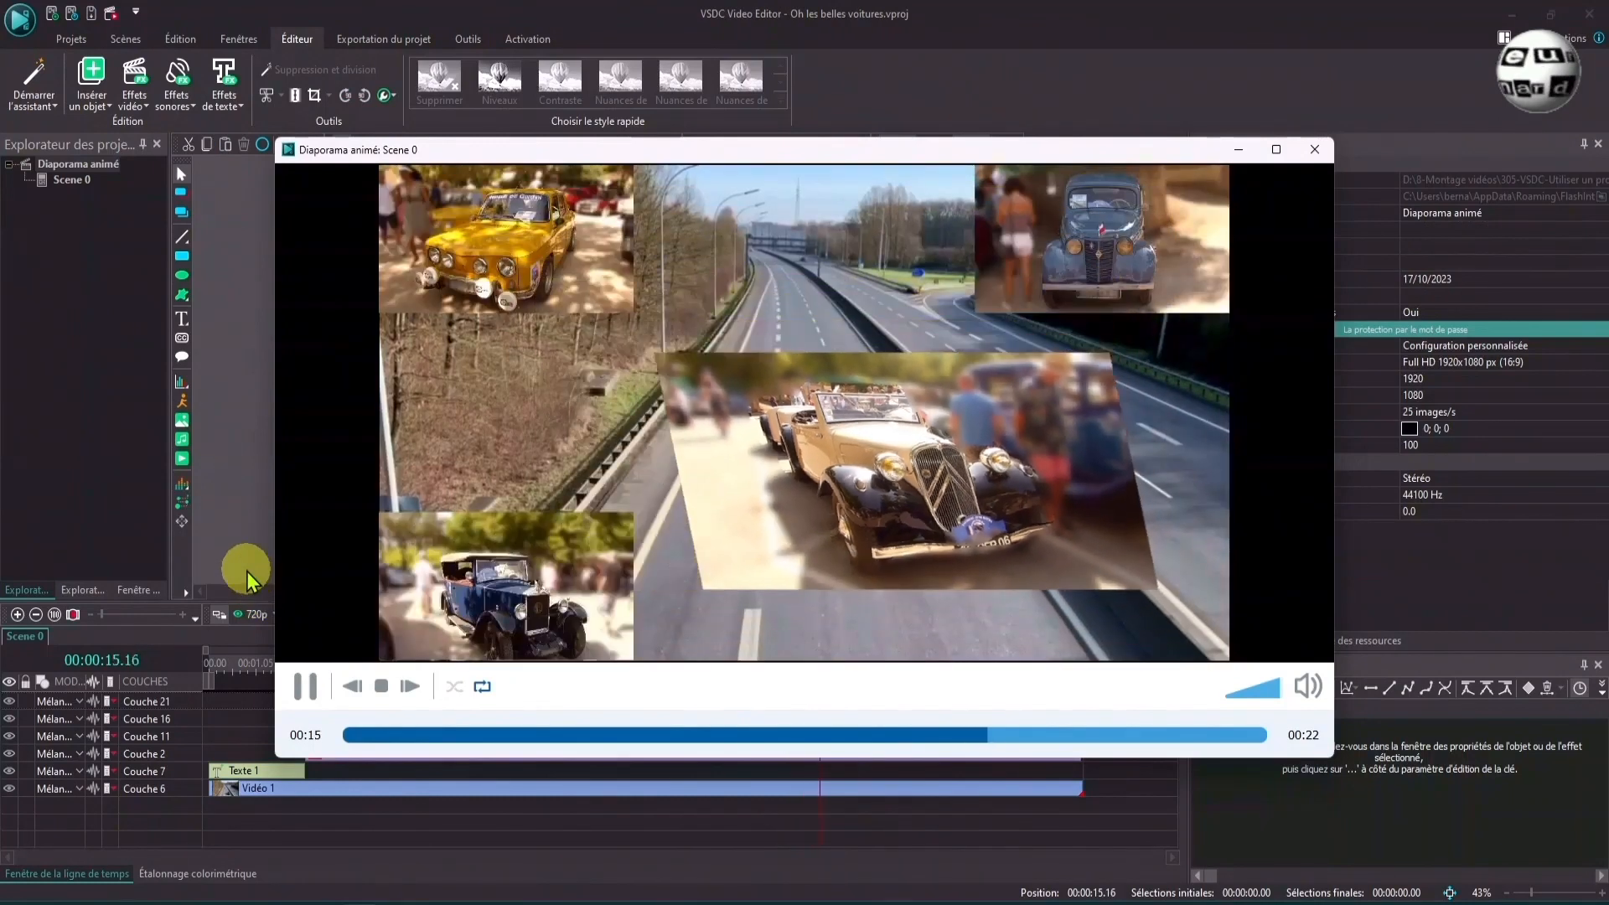